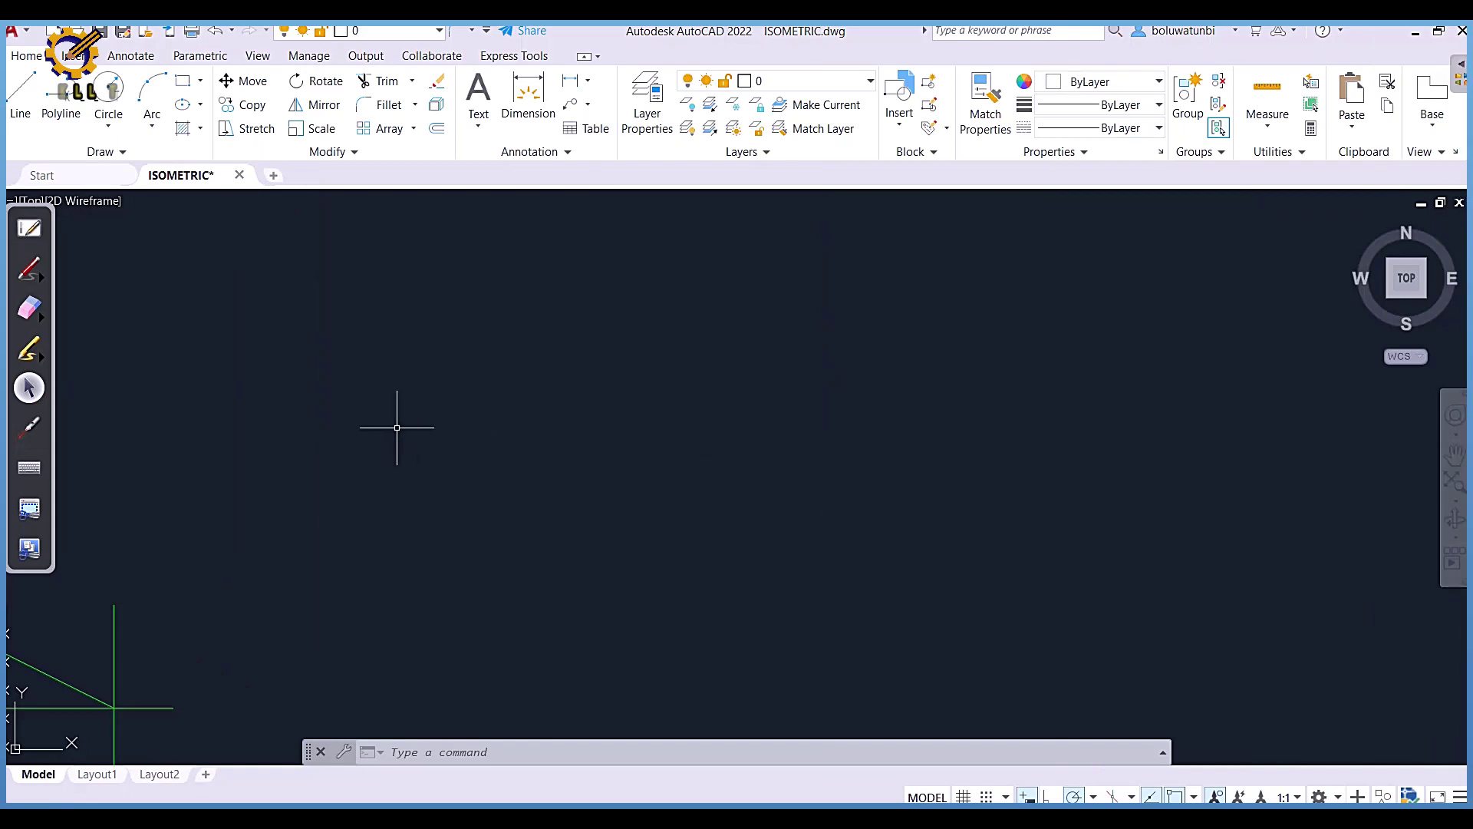
Draw a 120 by 80 rectangle with RECTANG
click(183, 81)
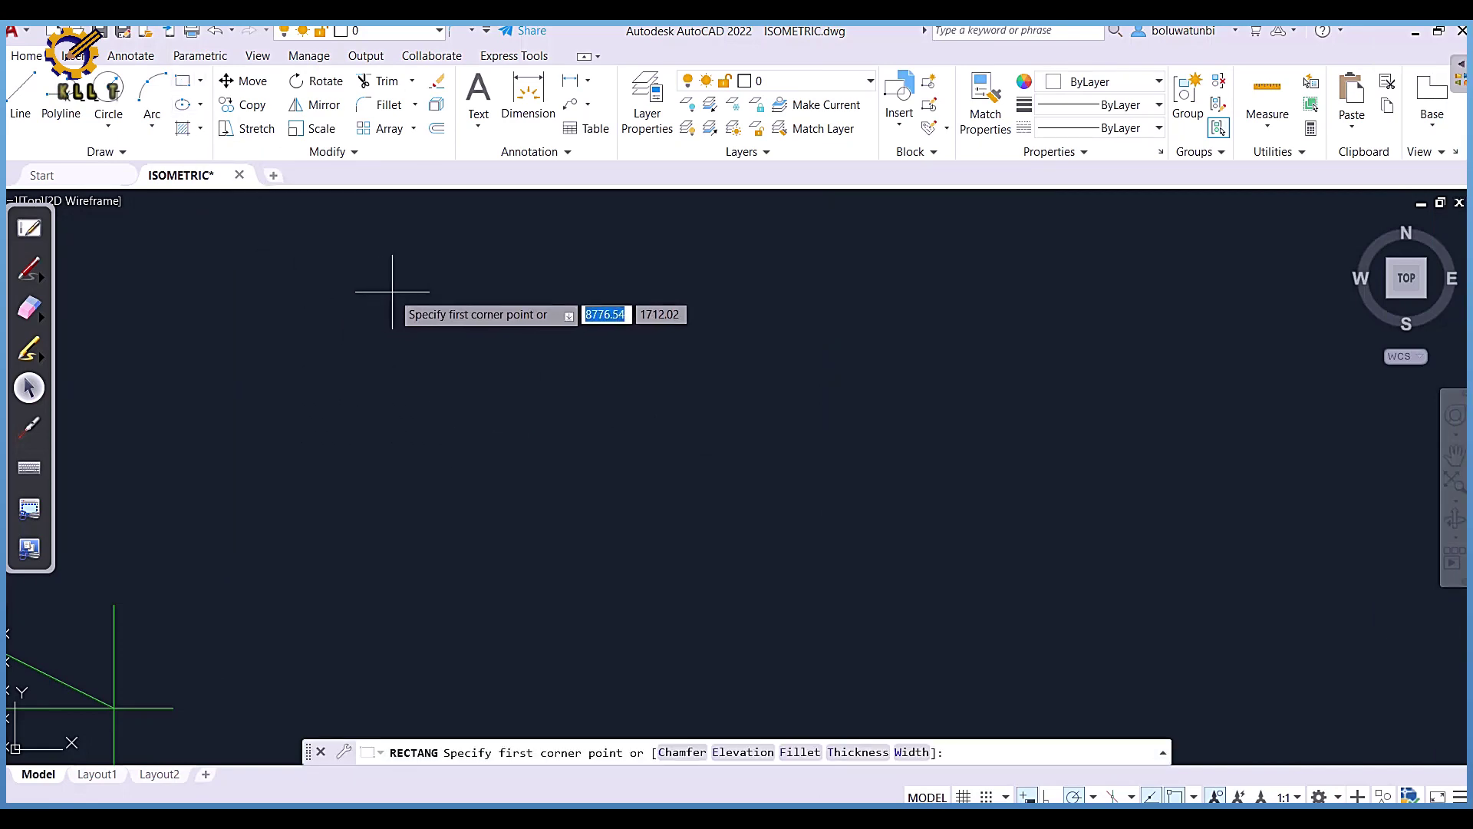
click(420, 316)
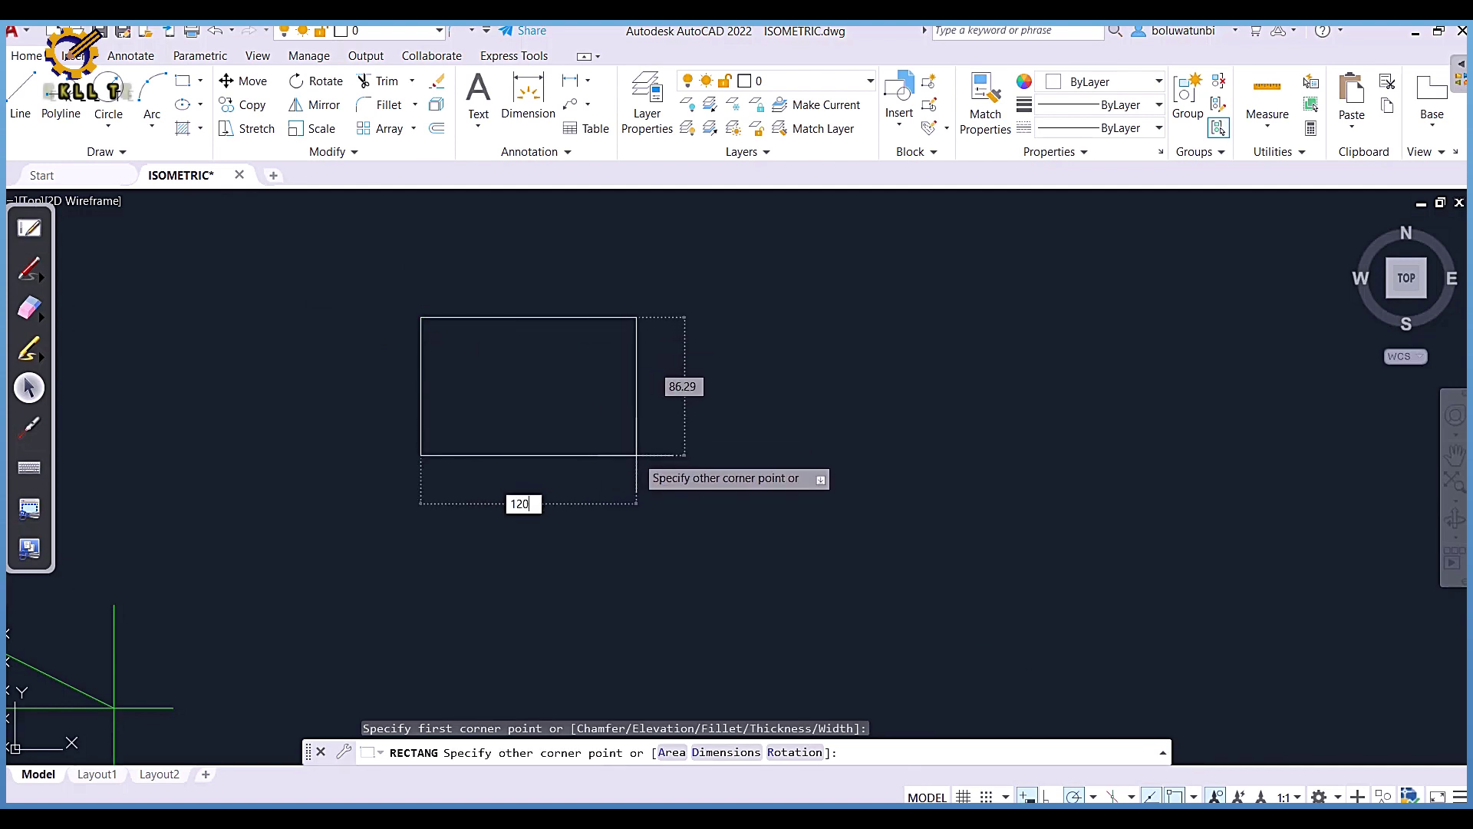
text(120)
key(Tab)
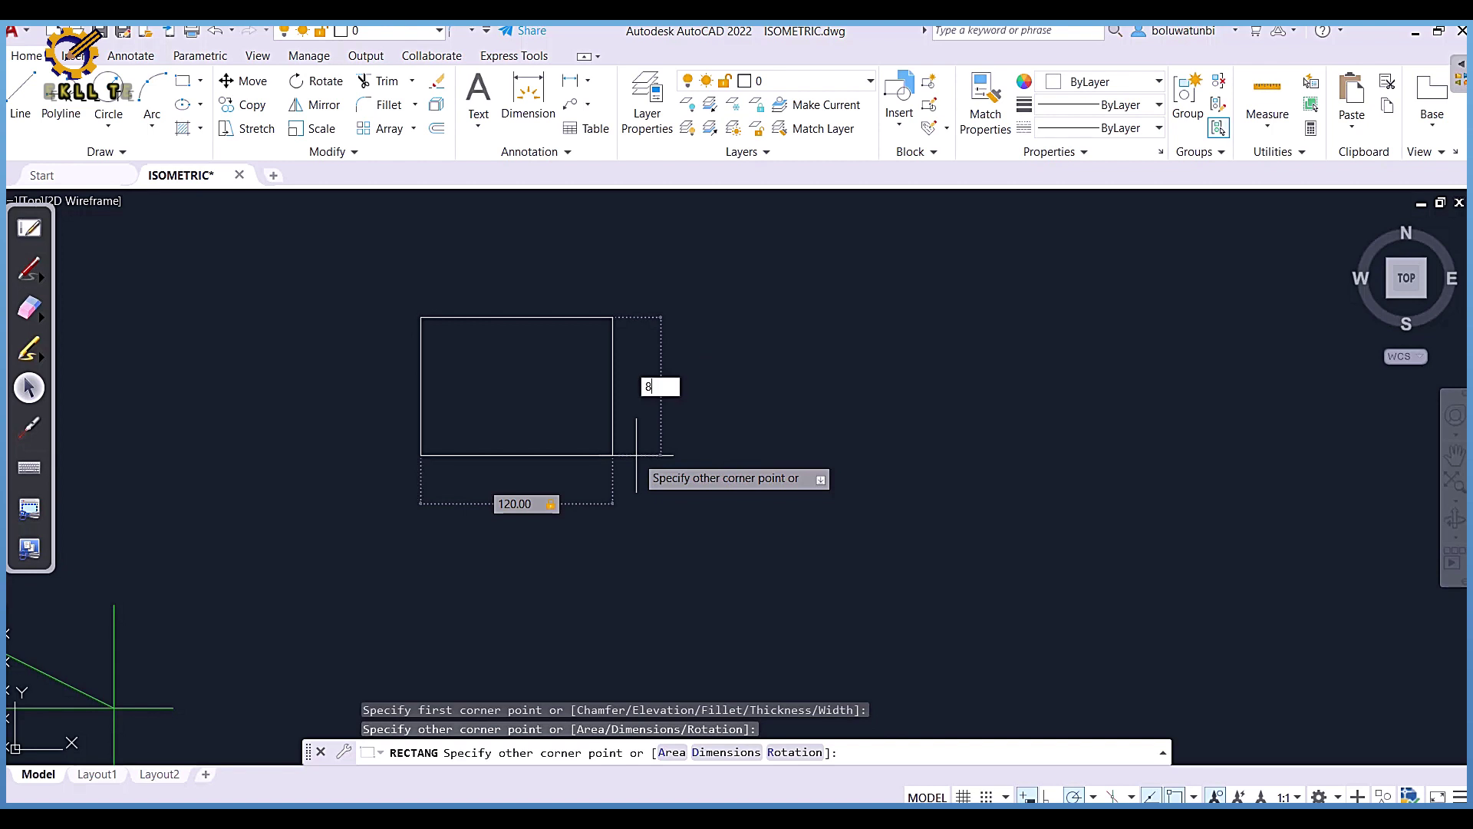
key(Return)
scroll(509, 344, up, 2)
mouse_move(509, 344)
middle_down()
mouse_move(635, 381)
mouse_move(662, 382)
mouse_move(680, 355)
middle_up()
scroll(635, 381, up, 2)
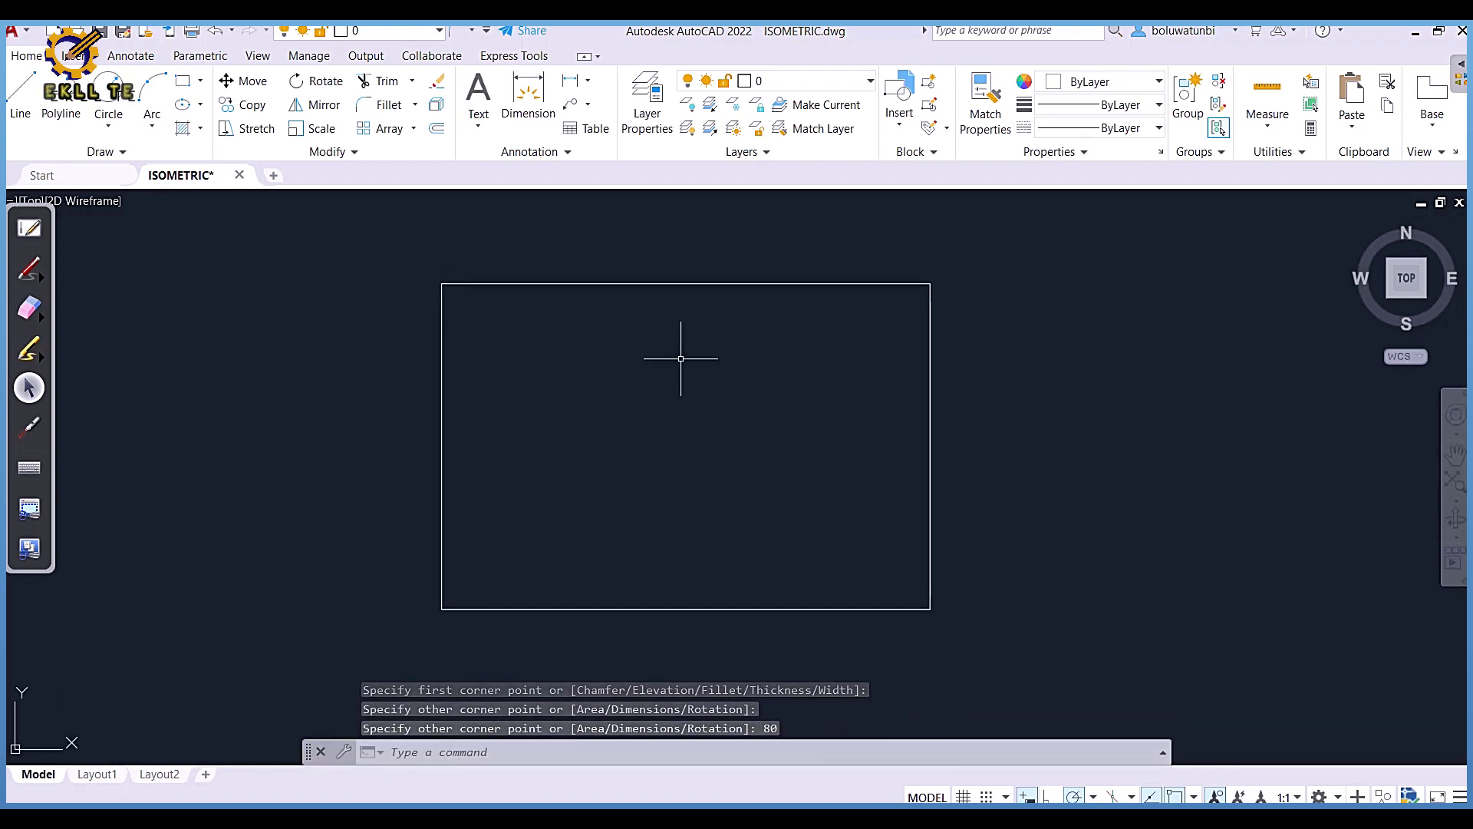
Recolour the rectangle green
click(679, 284)
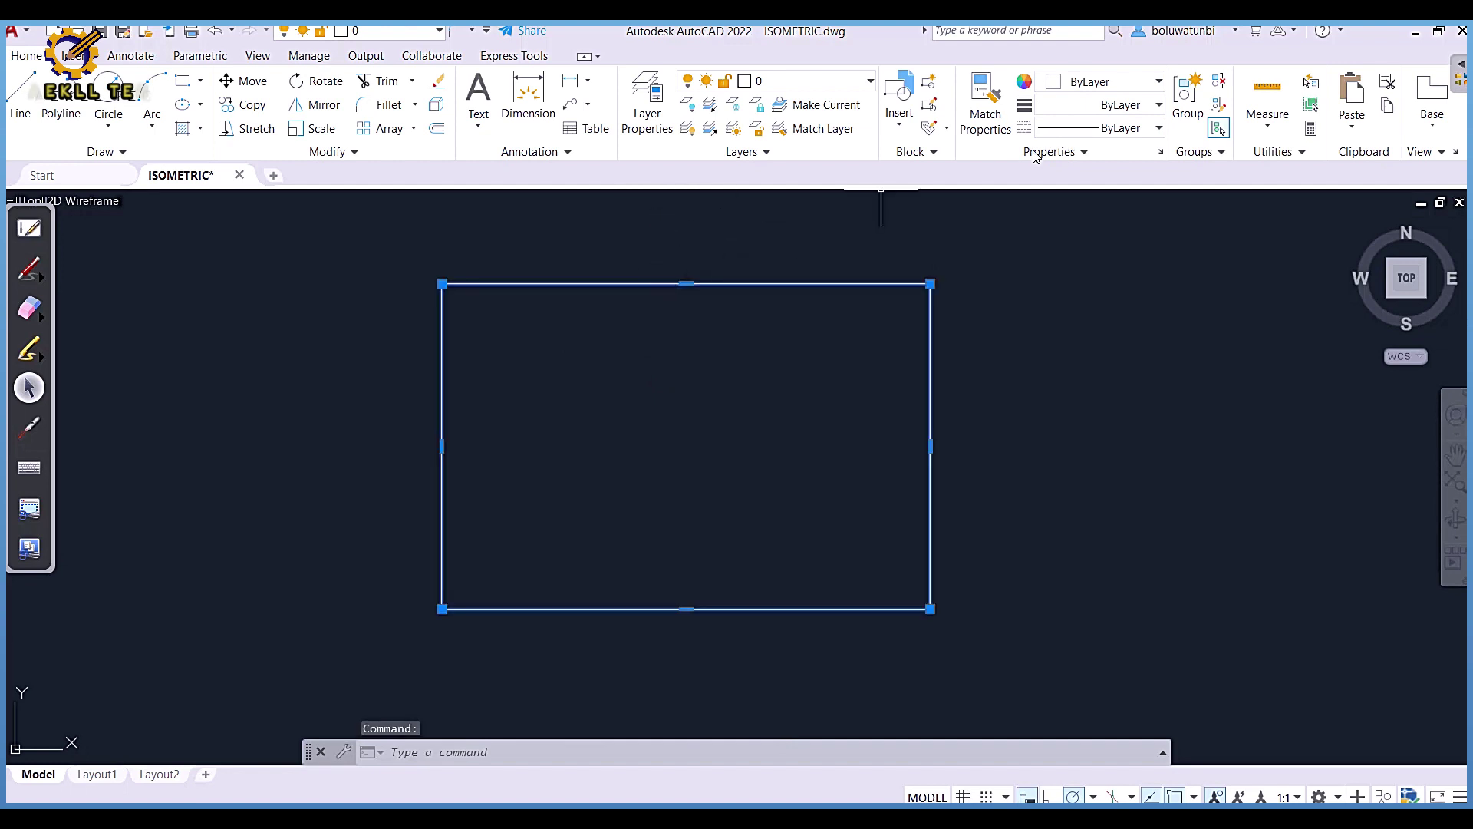
click(1159, 82)
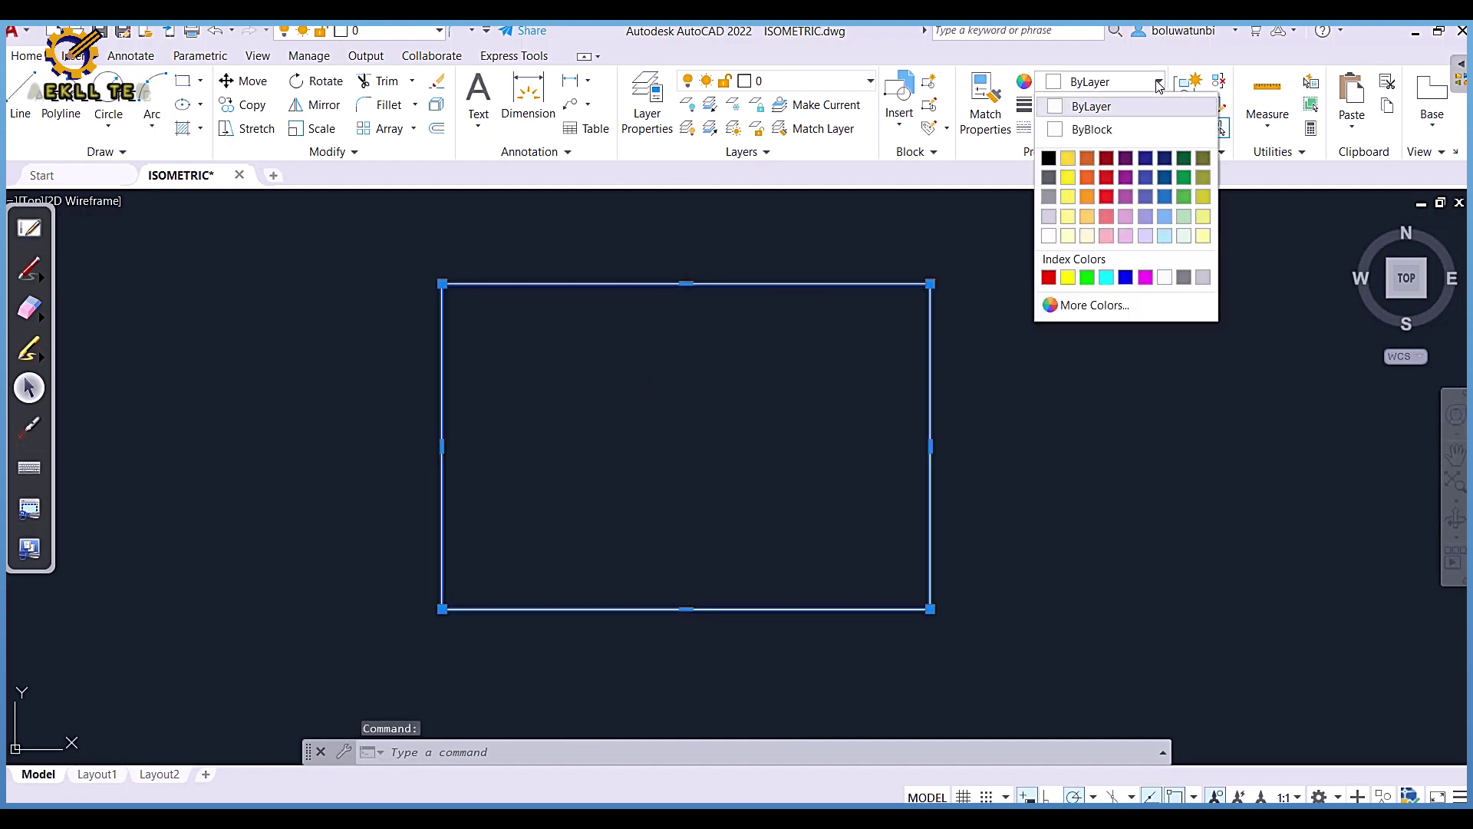
click(1087, 277)
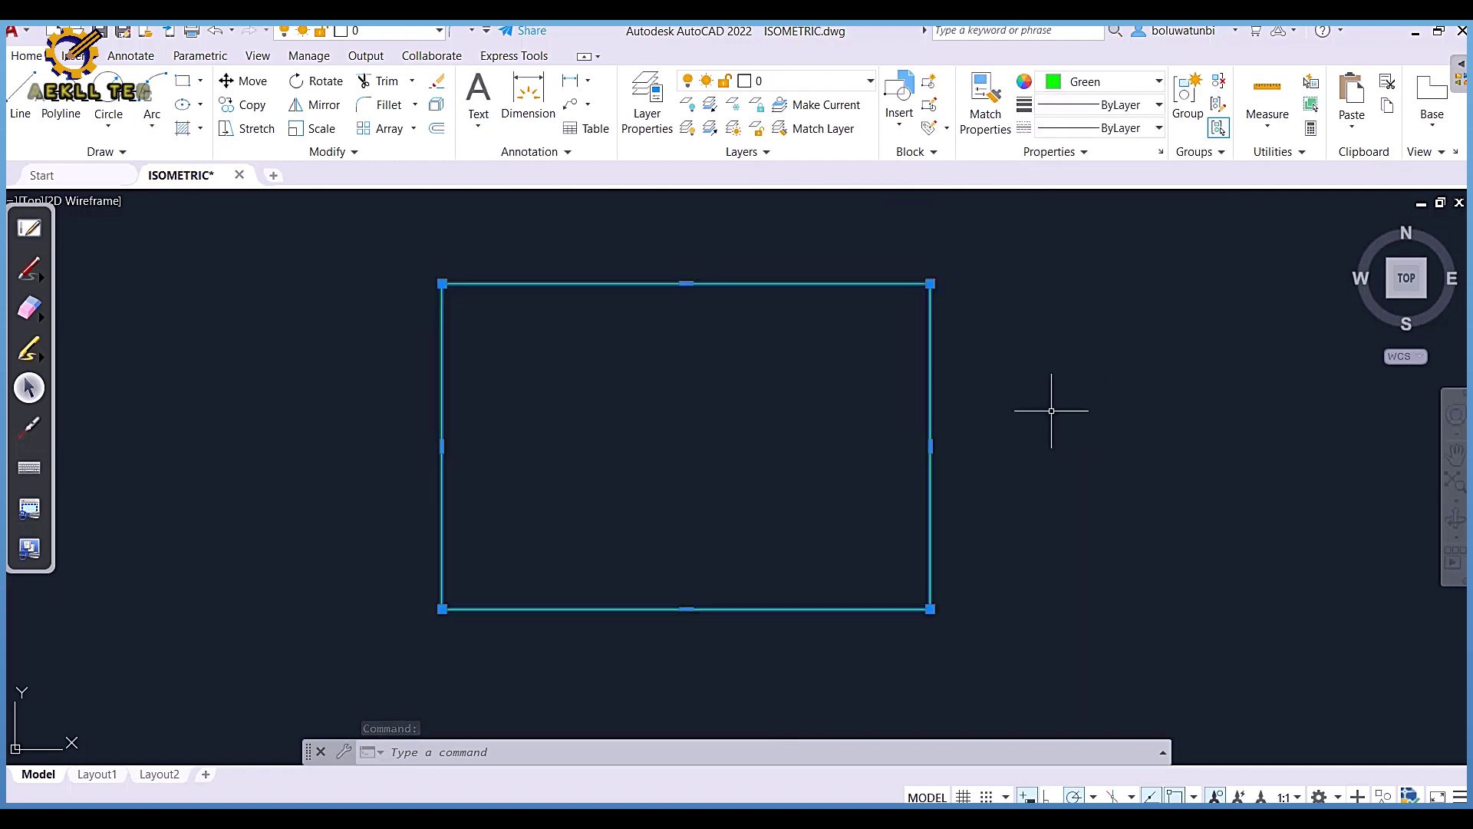
key(Escape)
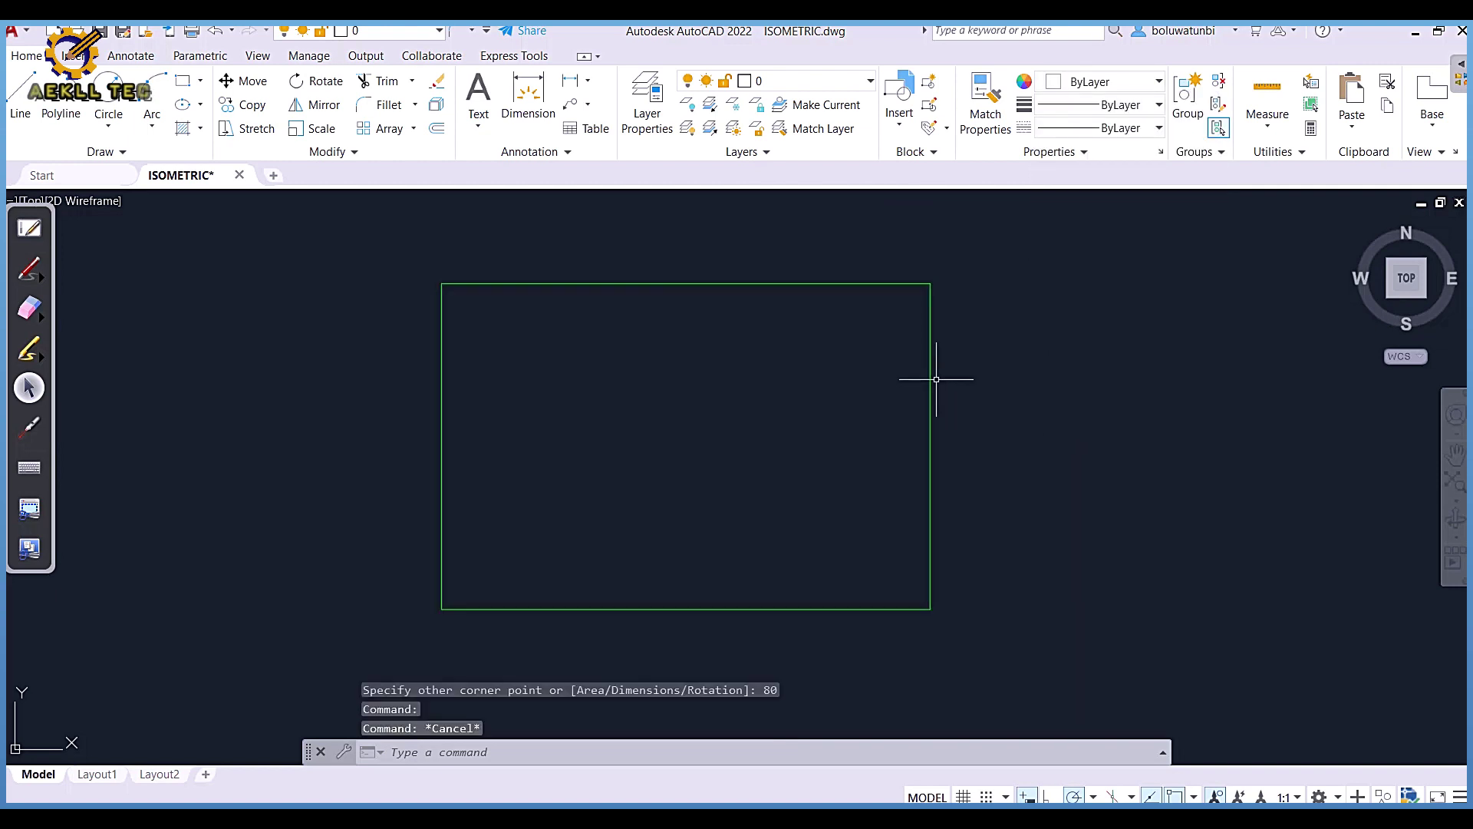
click(21, 100)
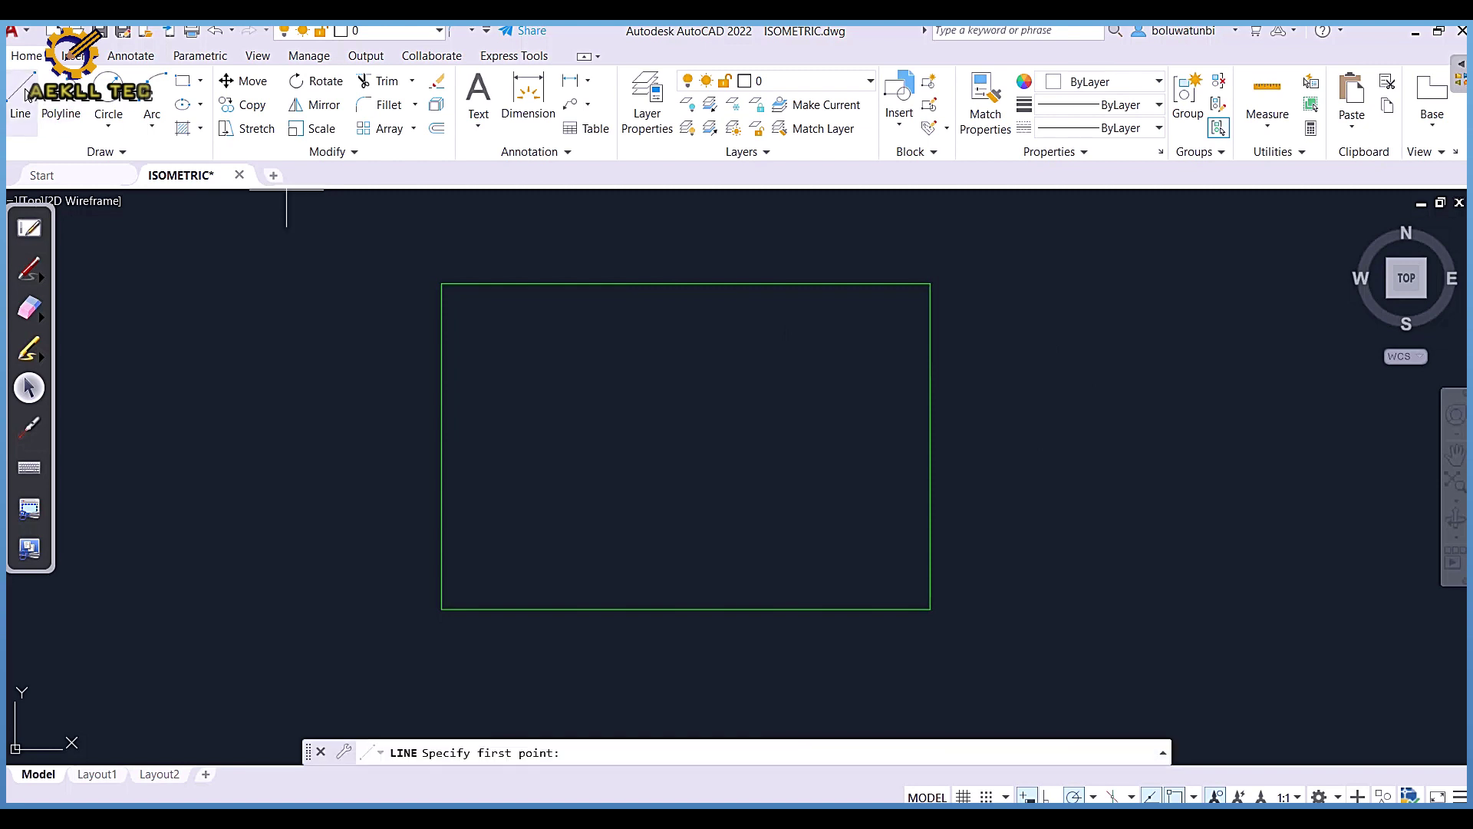
Draw a vertical line between the top and bottom edge midpoints and a horizontal line between the left and right ones
click(686, 284)
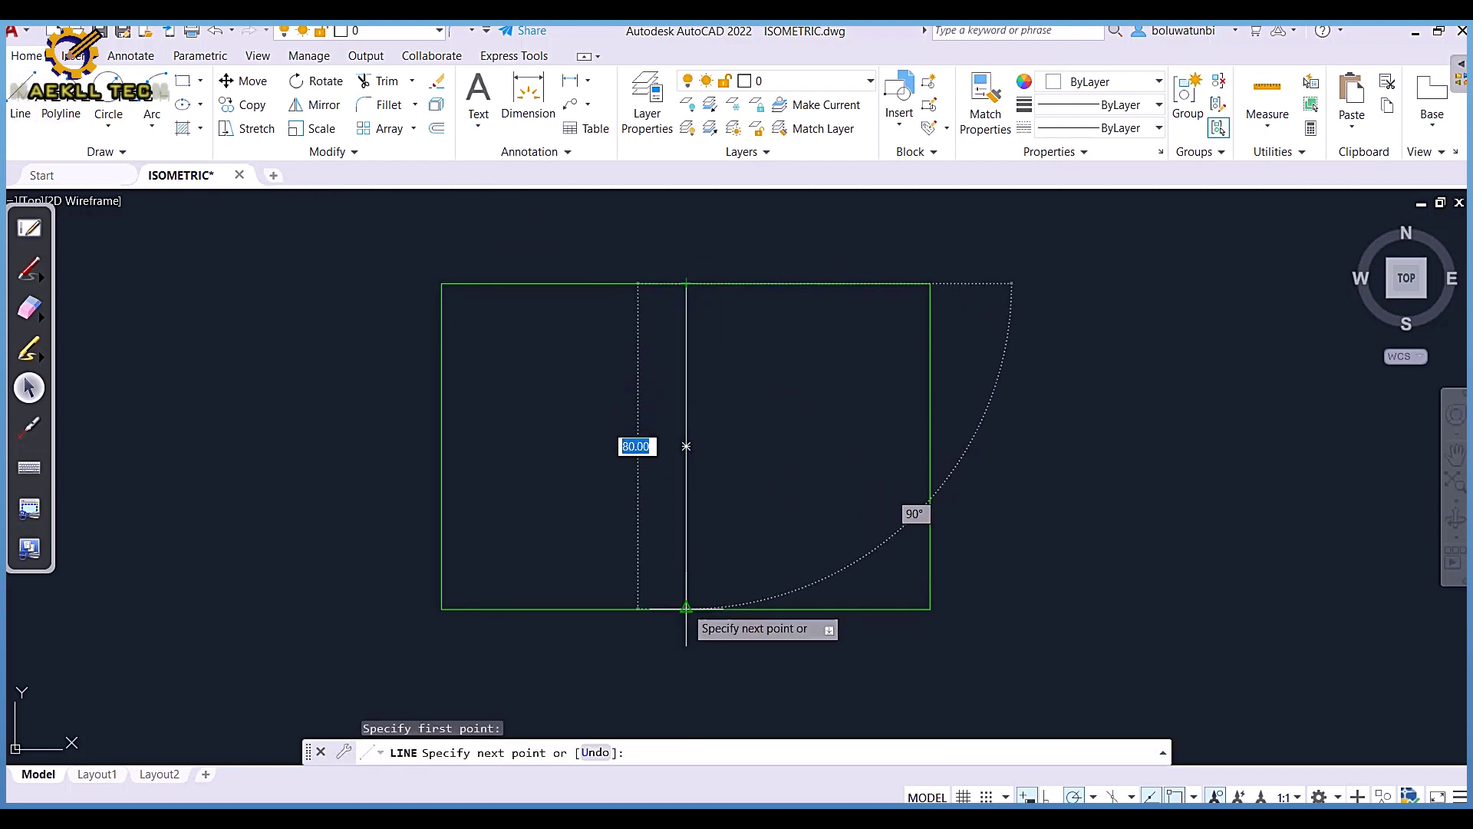
right_click(618, 543)
click(652, 553)
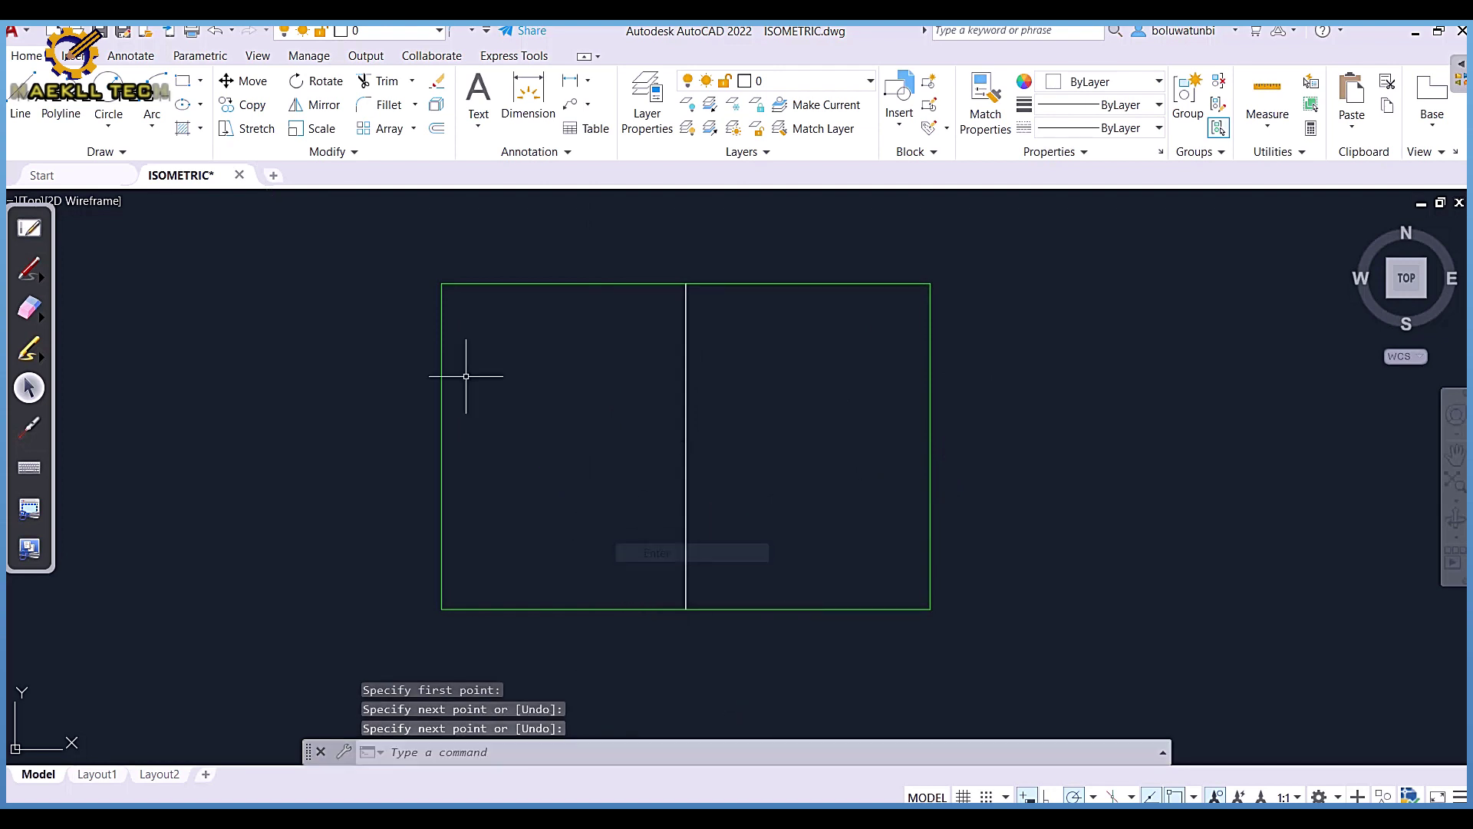
click(21, 94)
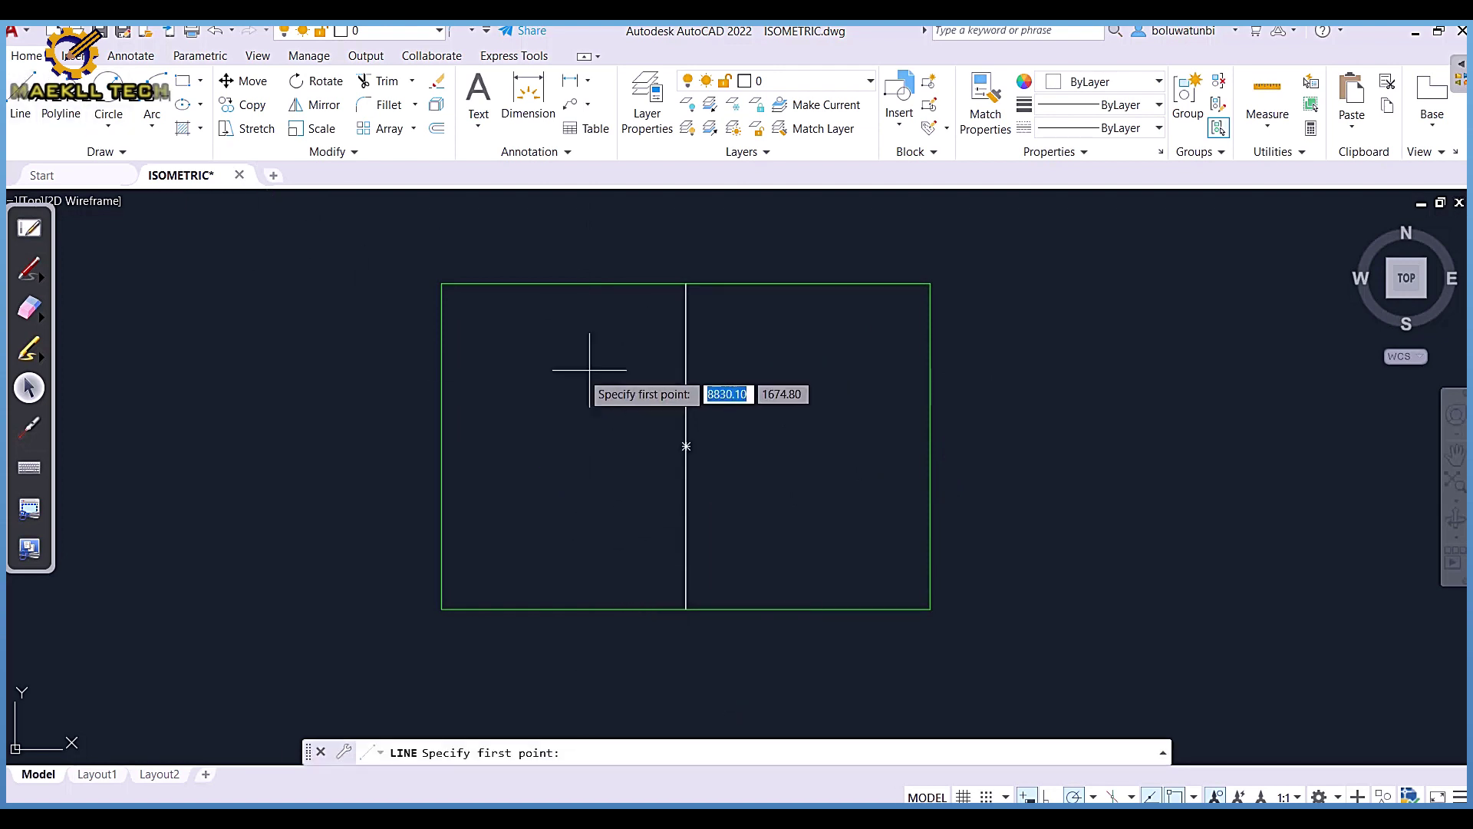
click(442, 445)
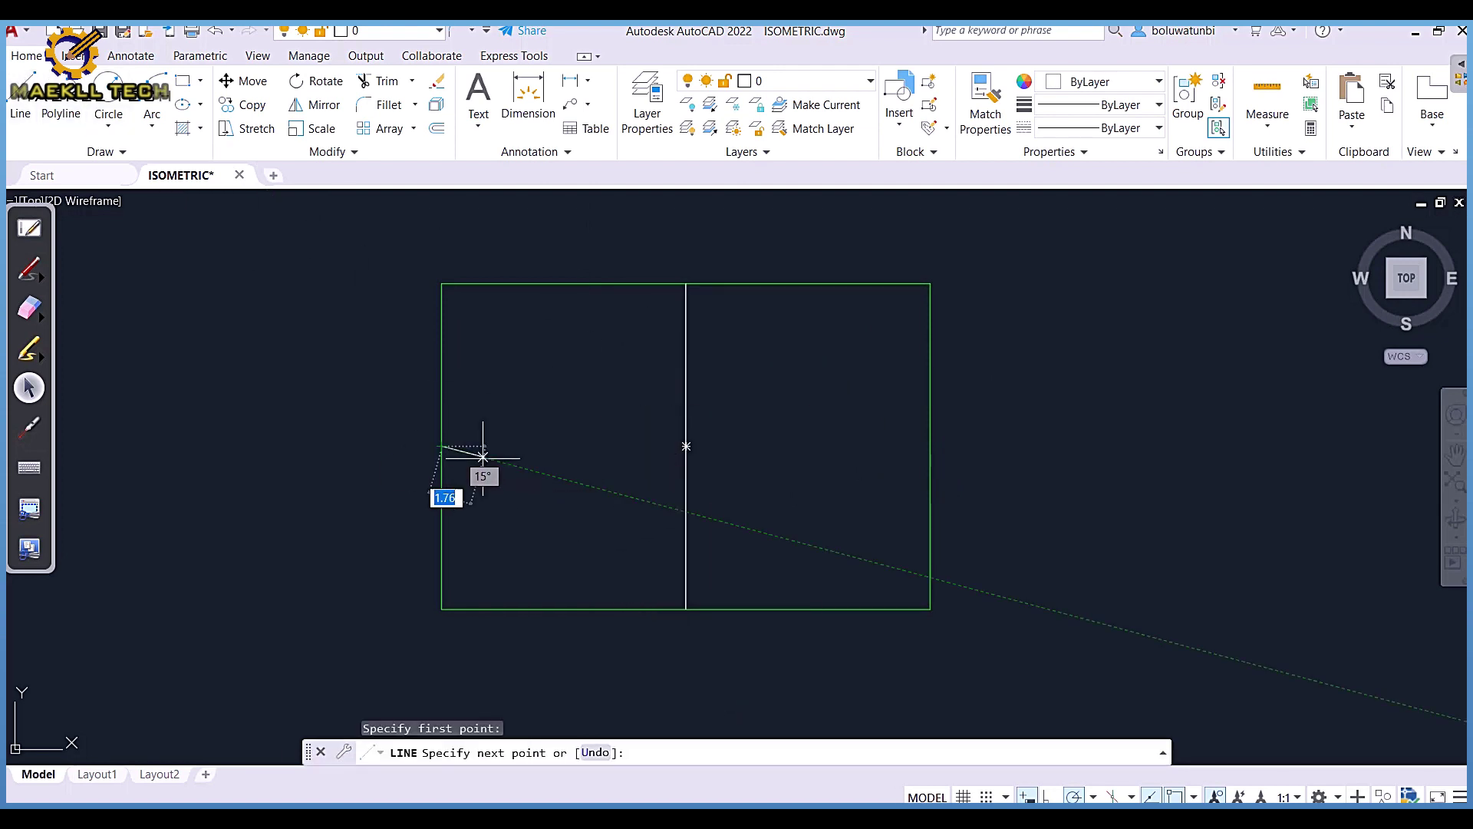
click(930, 445)
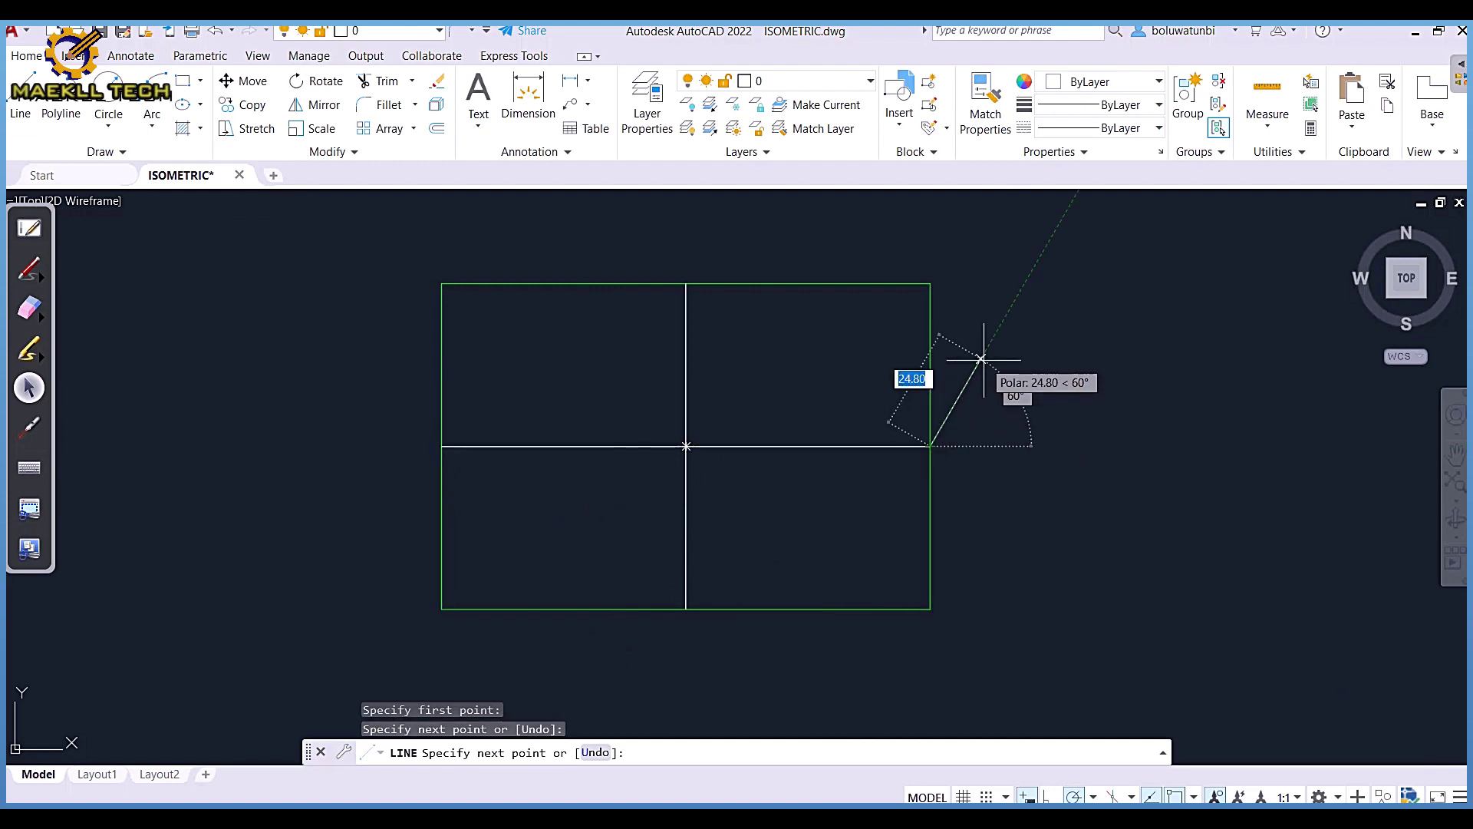
key(Escape)
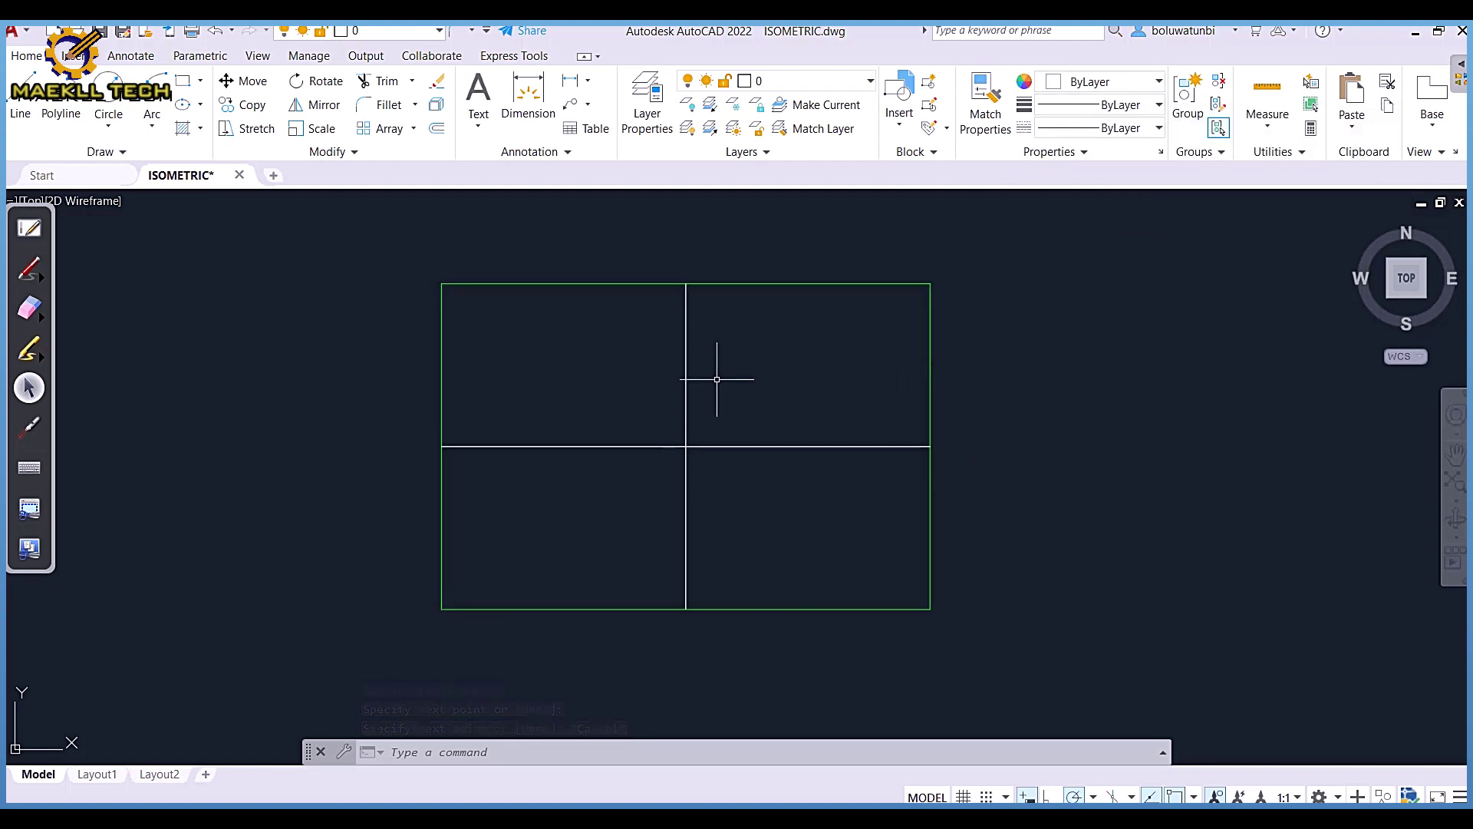
click(541, 284)
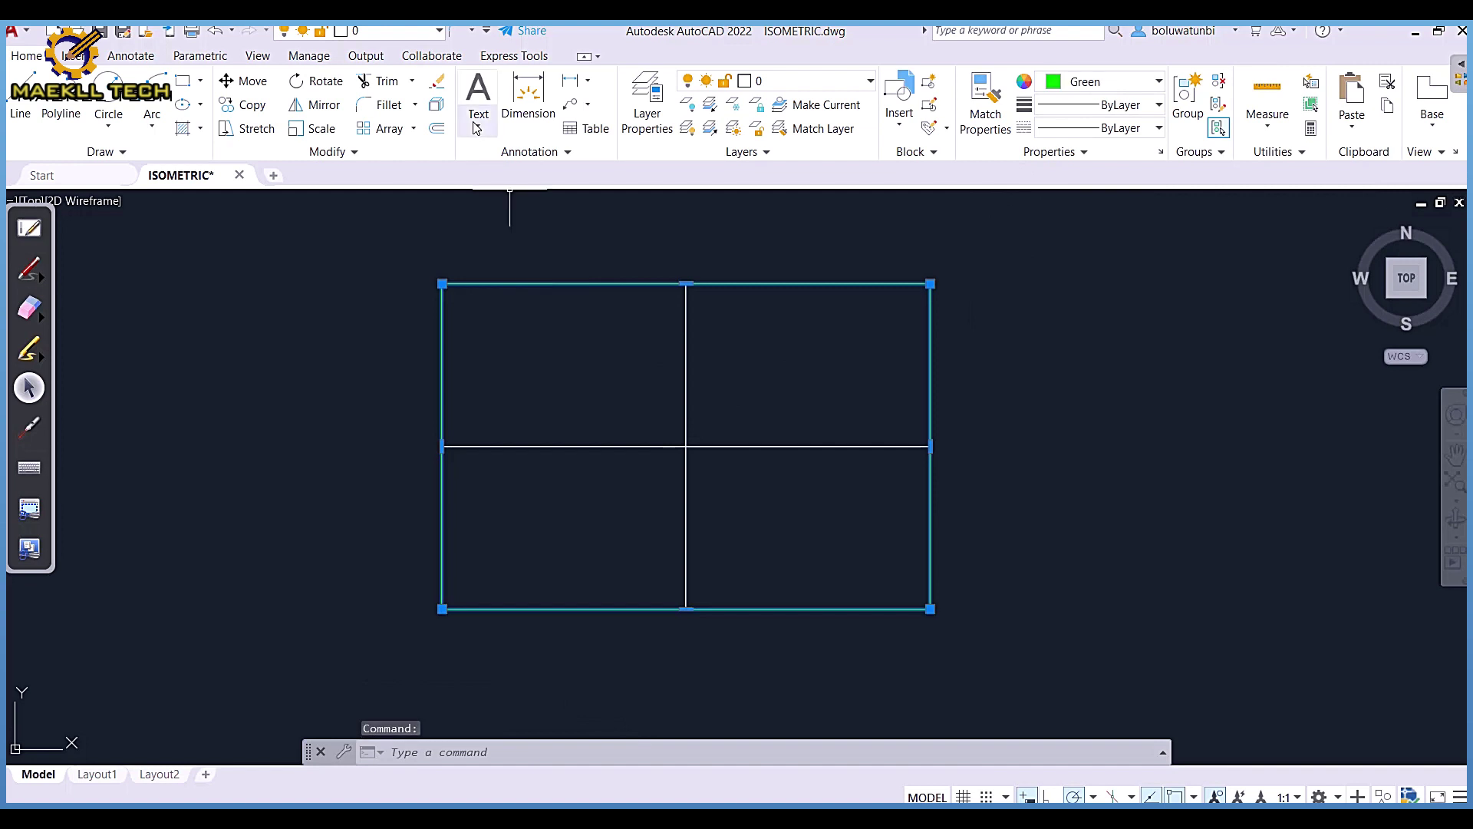
Explode the rectangle into separate lines
key(x)
key(Return)
key(Escape)
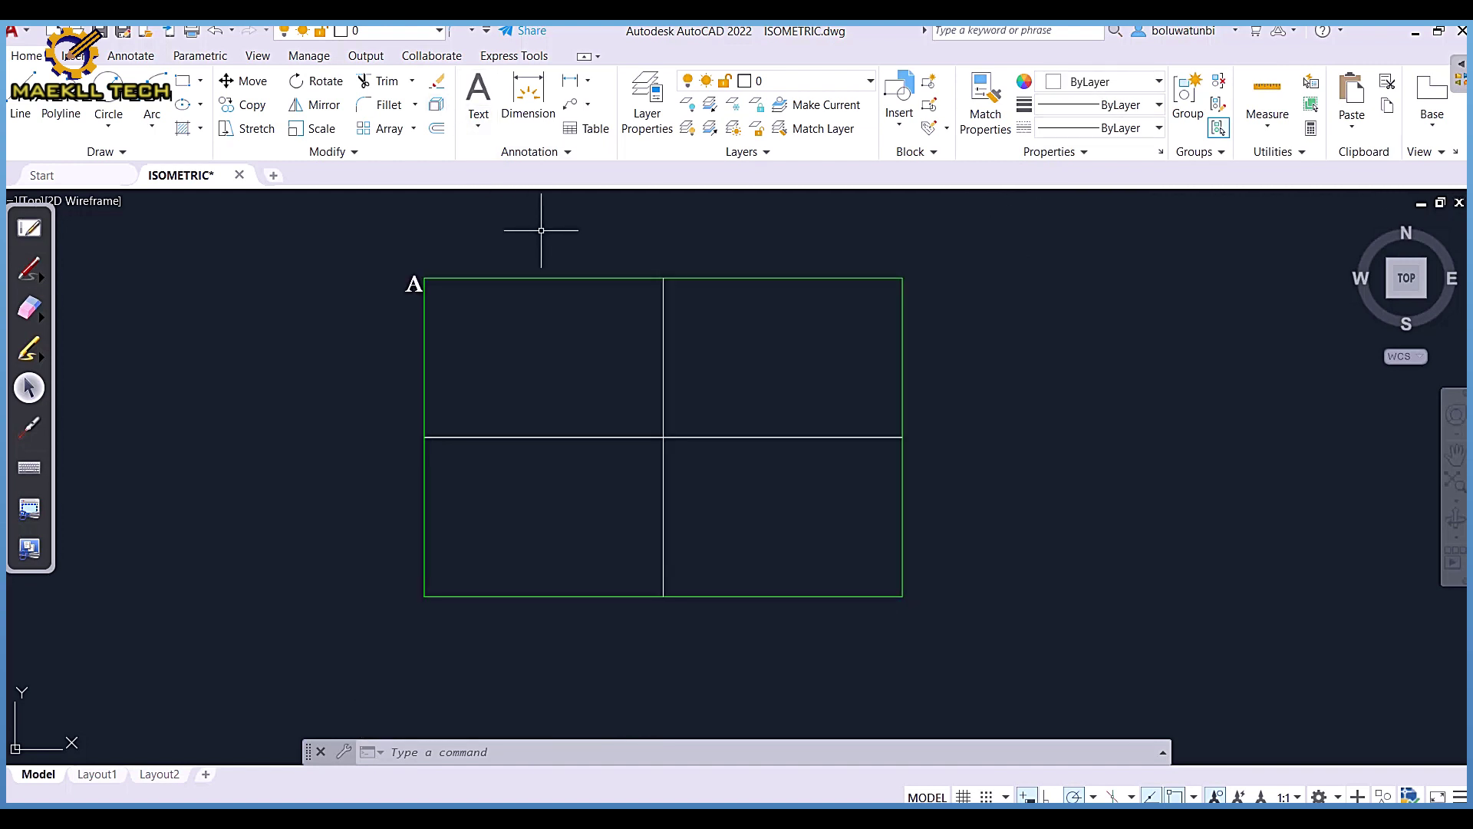
Copy the A label to the top-right corner and paste another copy
click(414, 282)
key(ctrl+c)
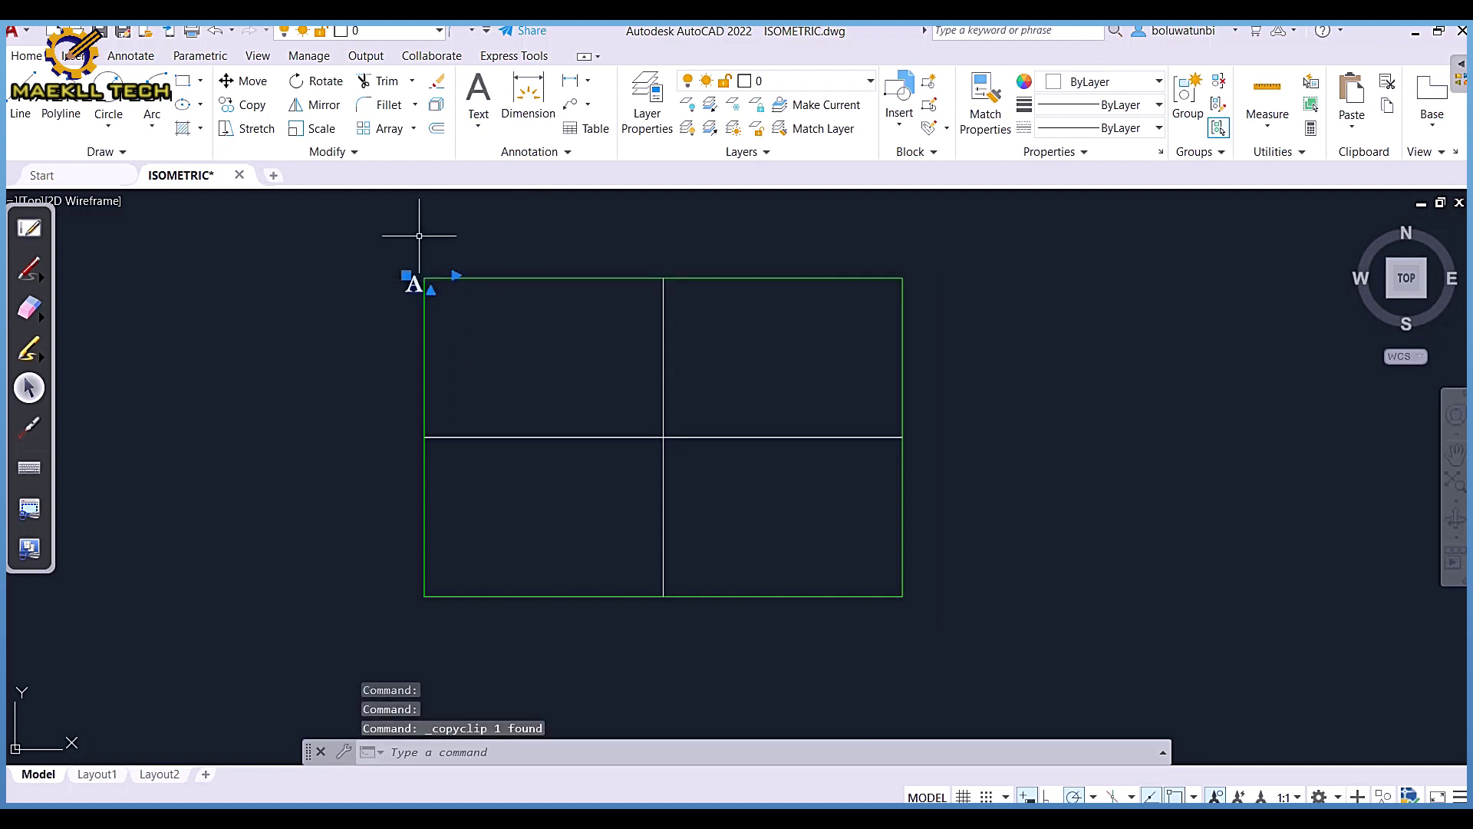
click(918, 279)
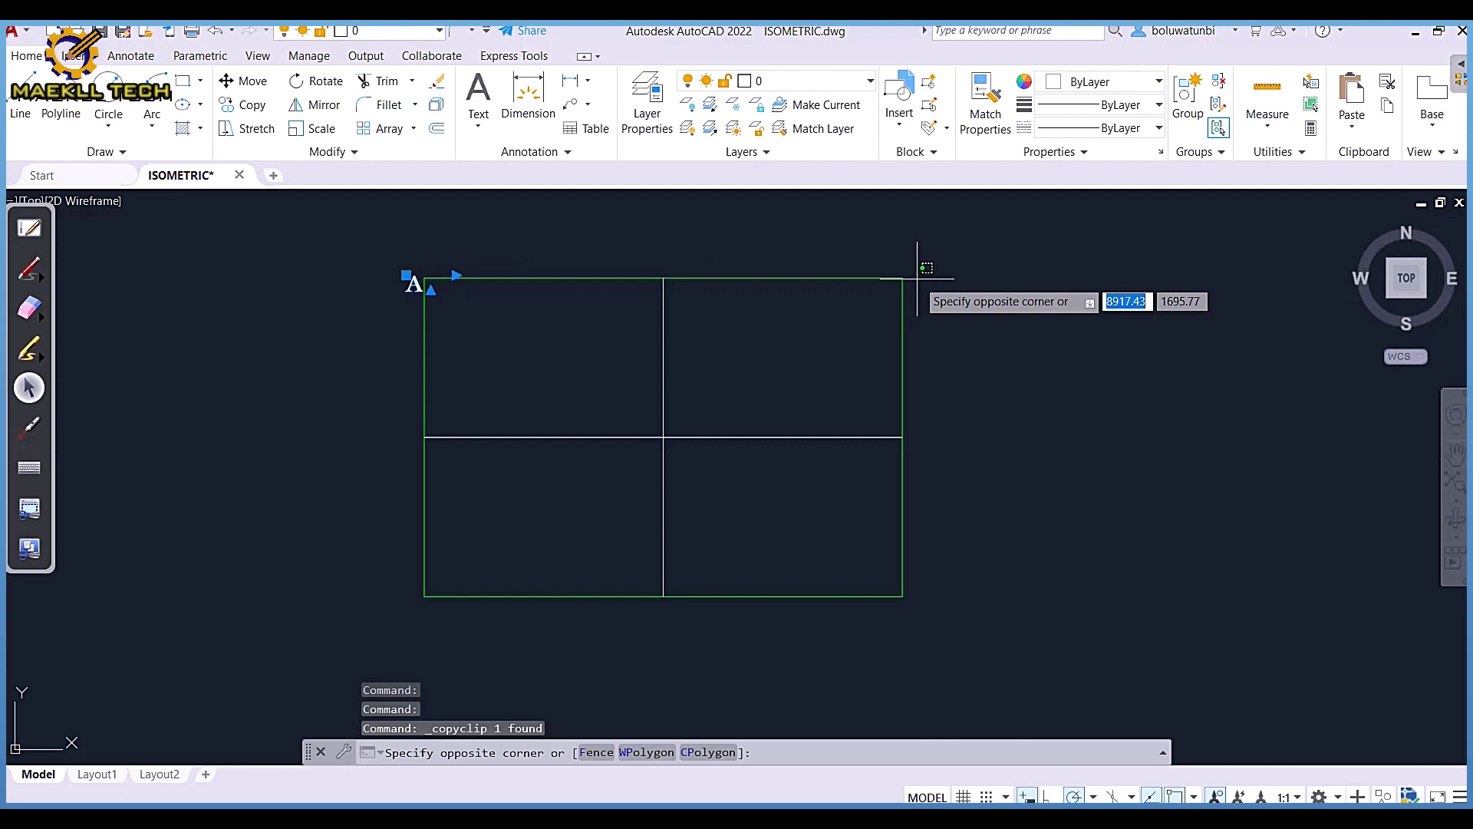
click(917, 278)
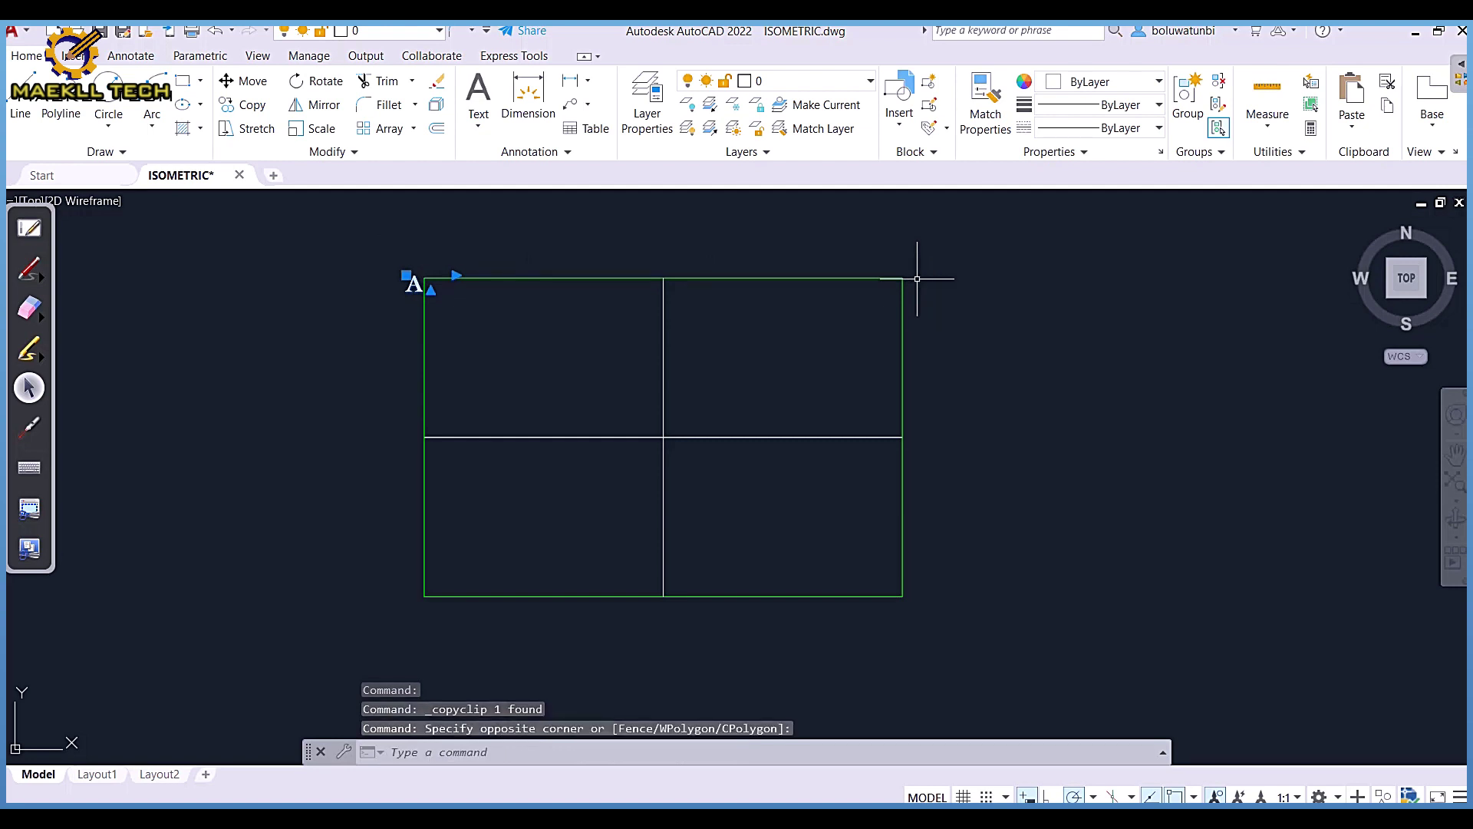
key(ctrl+v)
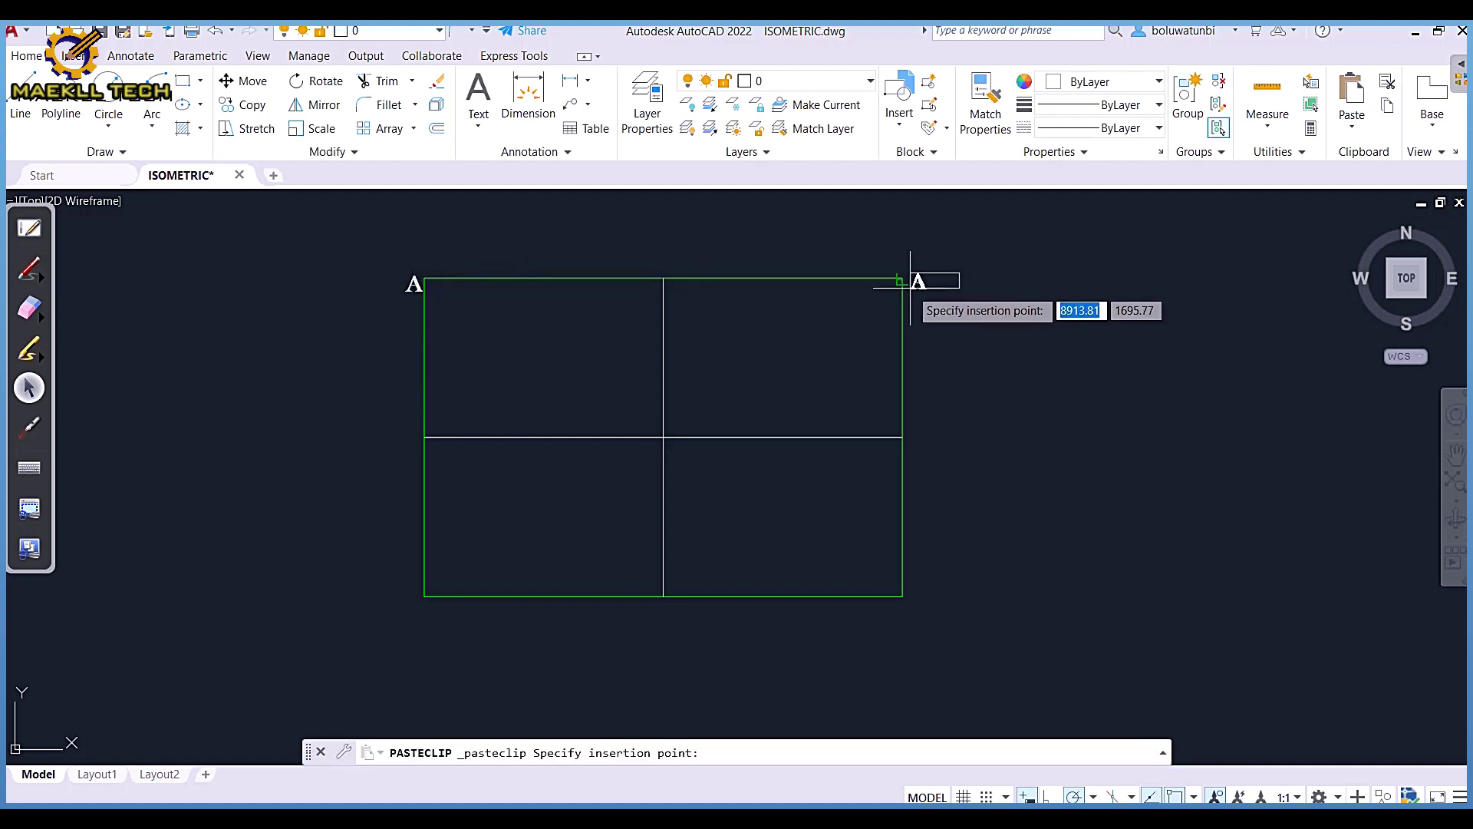
click(904, 280)
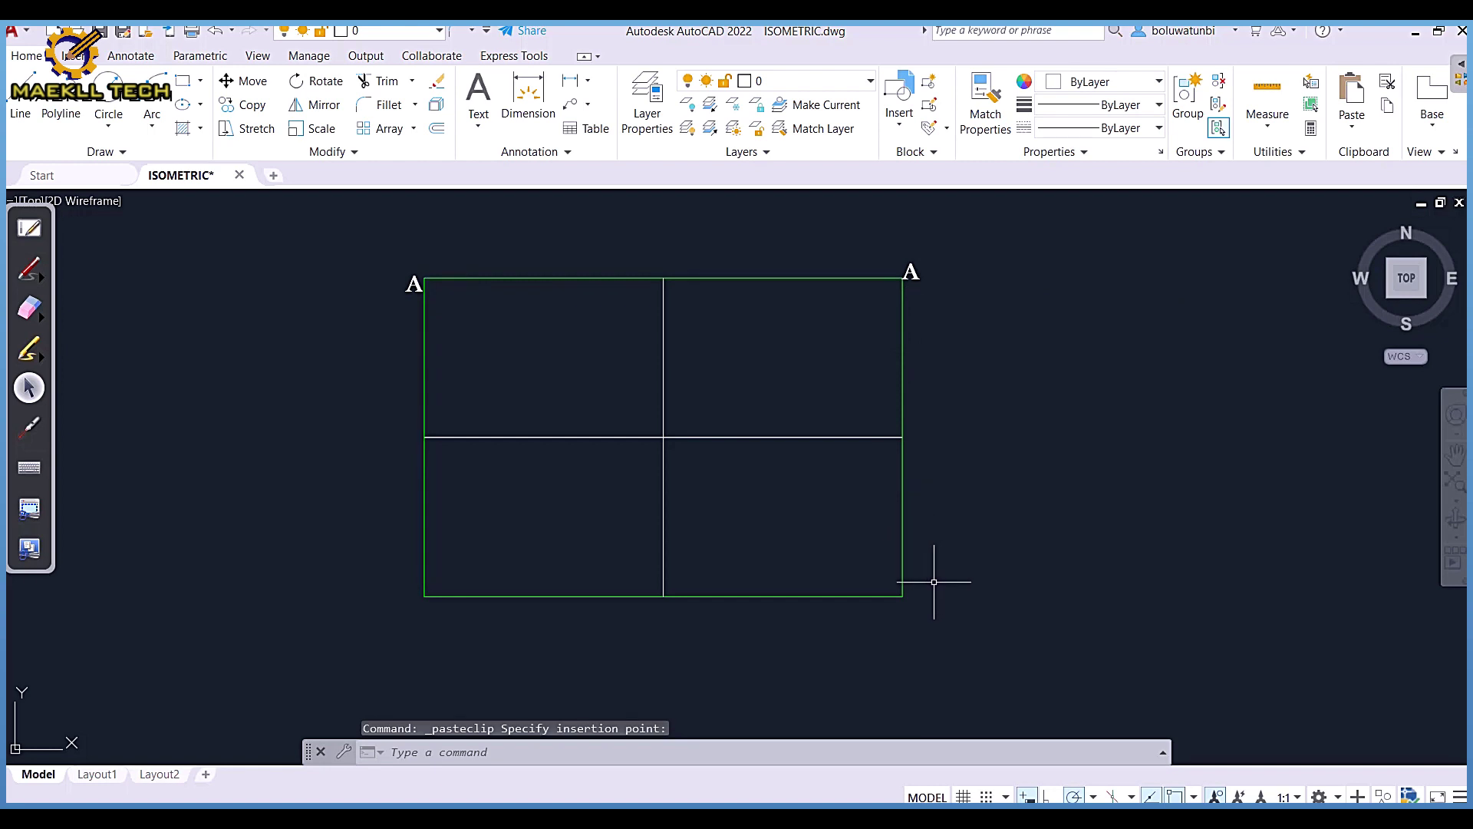
key(ctrl+v)
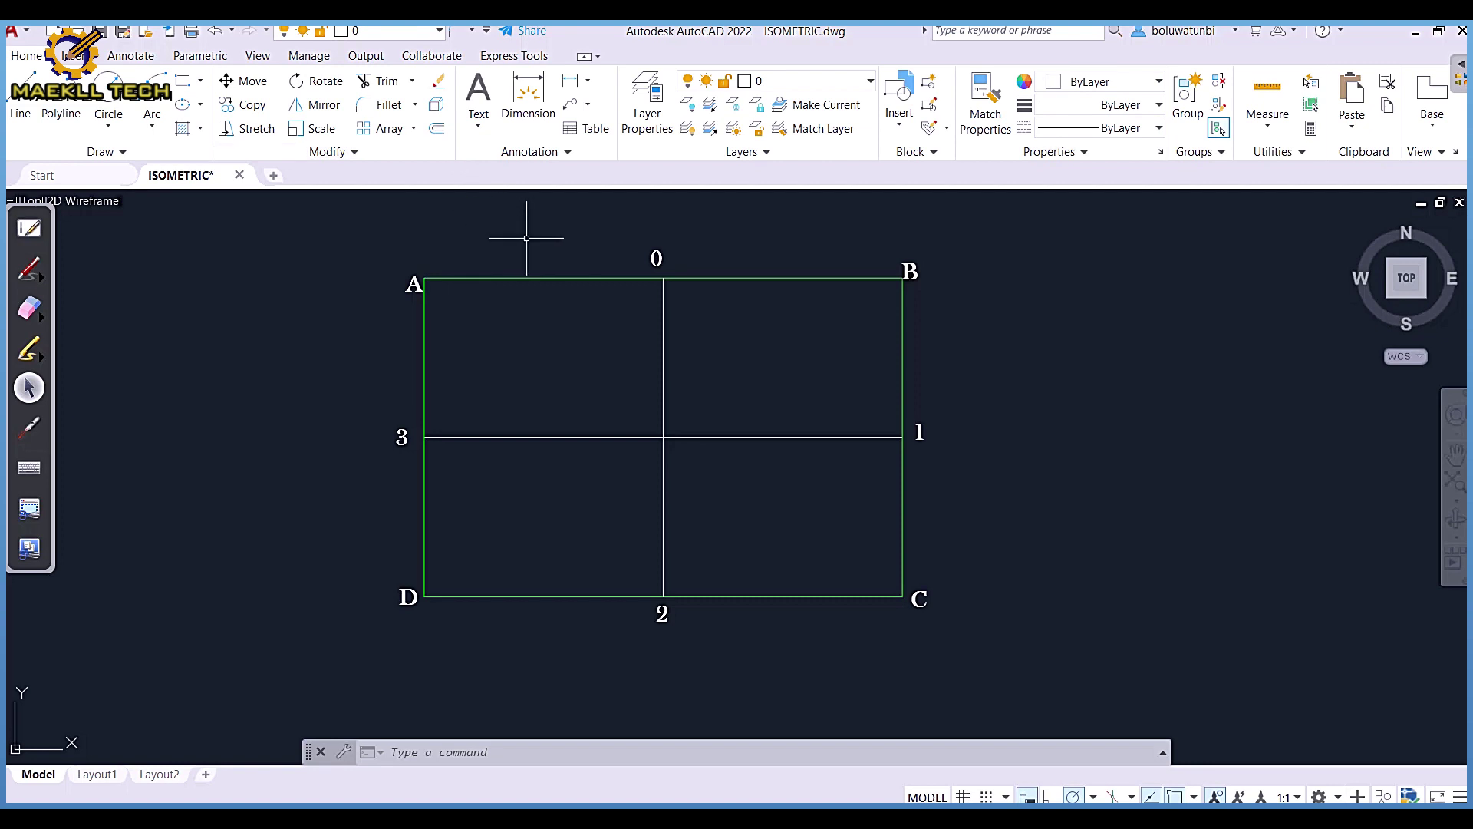
Offset the vertical centre line by 20, twice to the left and twice to the right
click(438, 134)
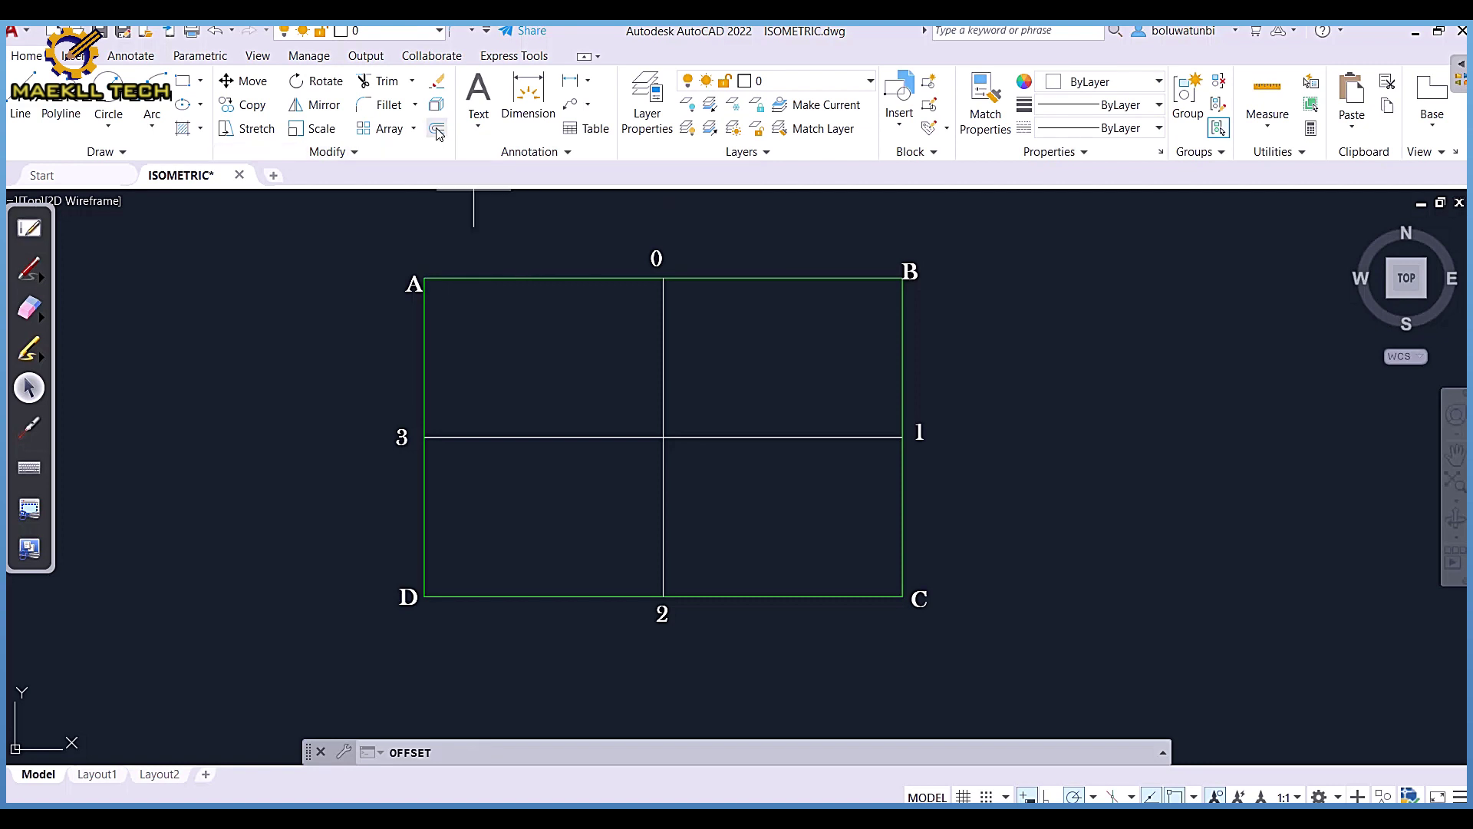
key(BackSpace)
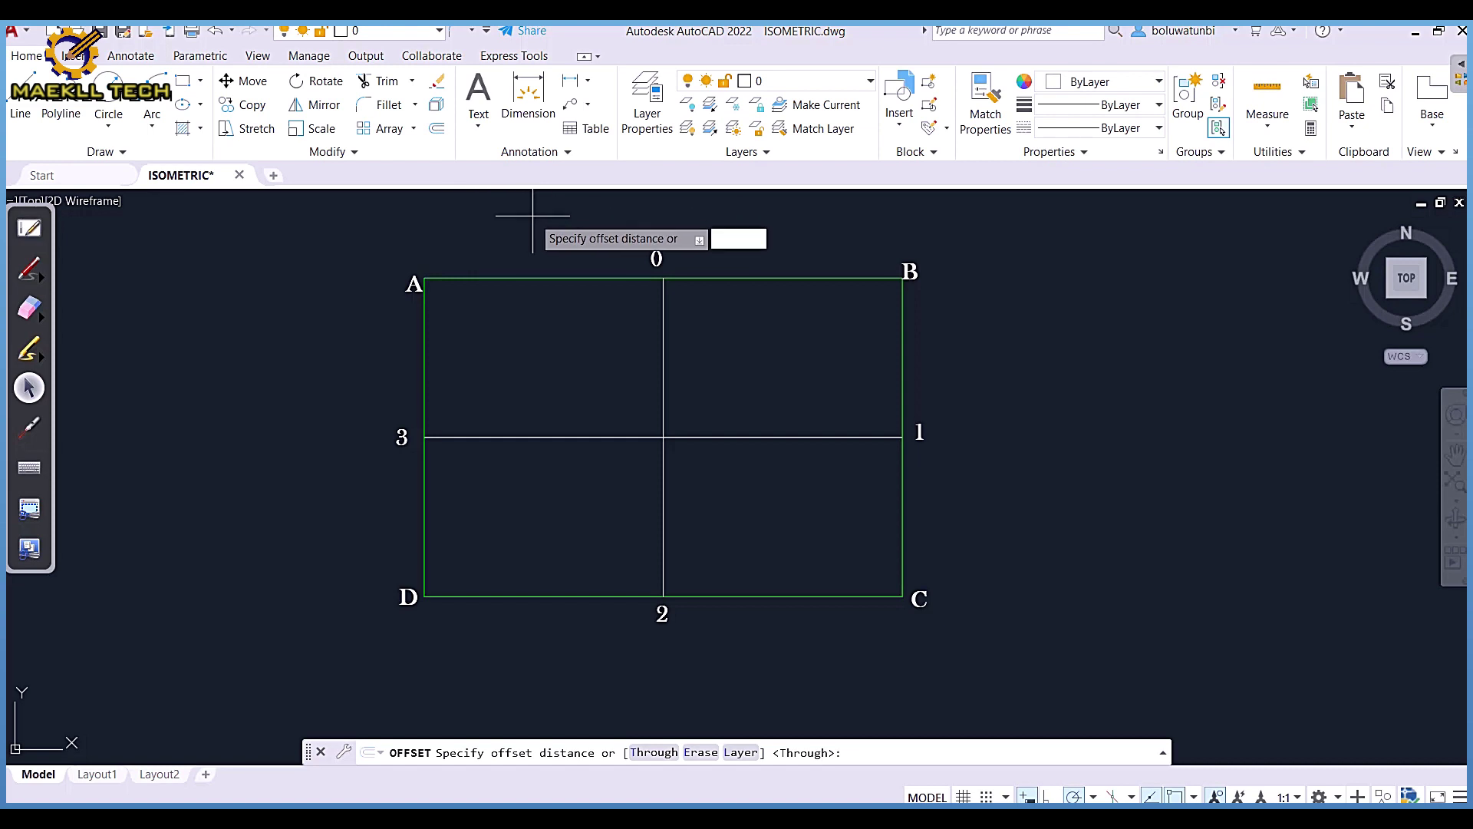
key(Return)
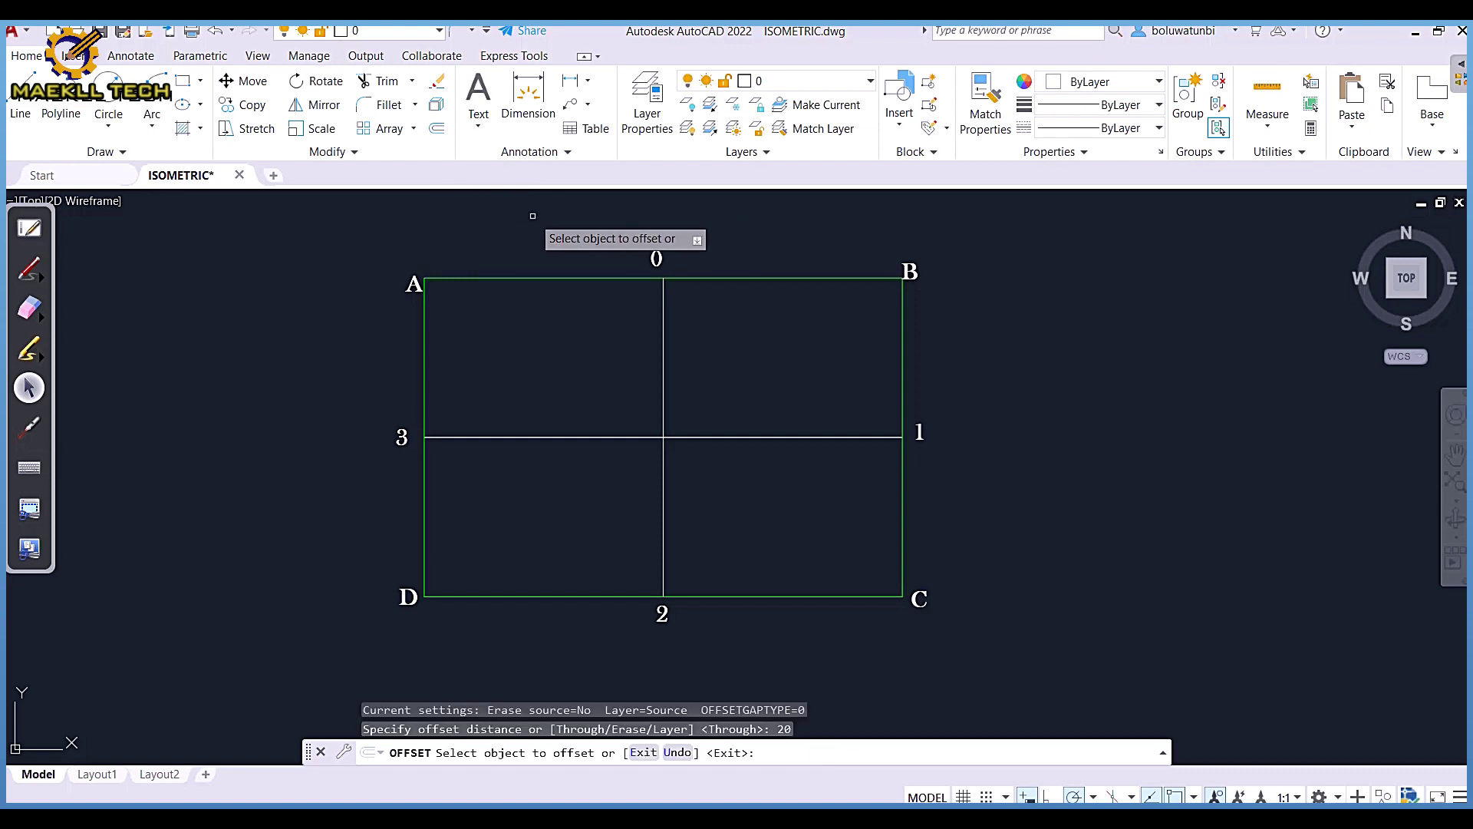
click(663, 304)
click(572, 293)
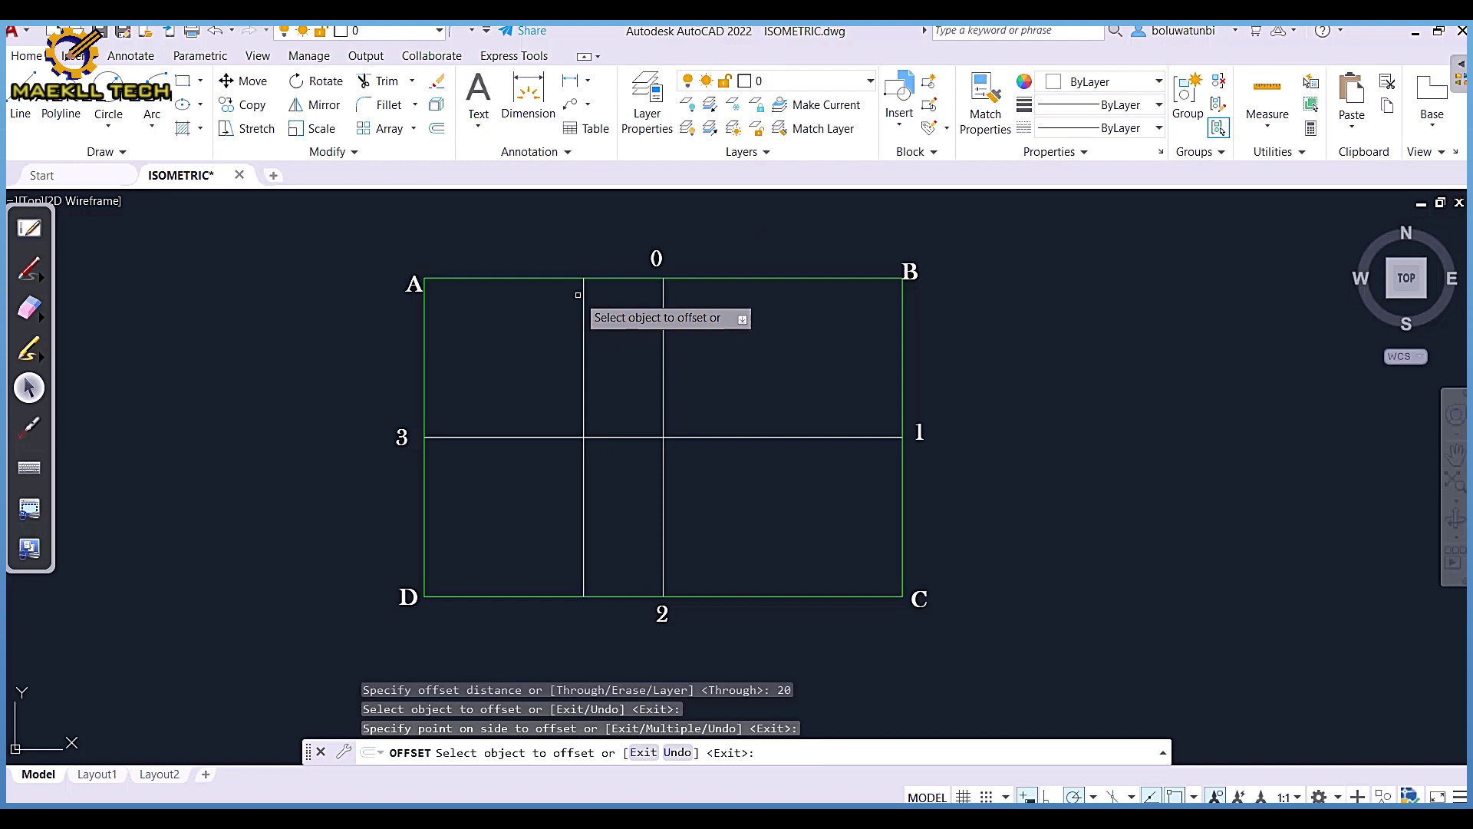
click(583, 294)
click(491, 311)
click(664, 322)
click(676, 327)
click(743, 331)
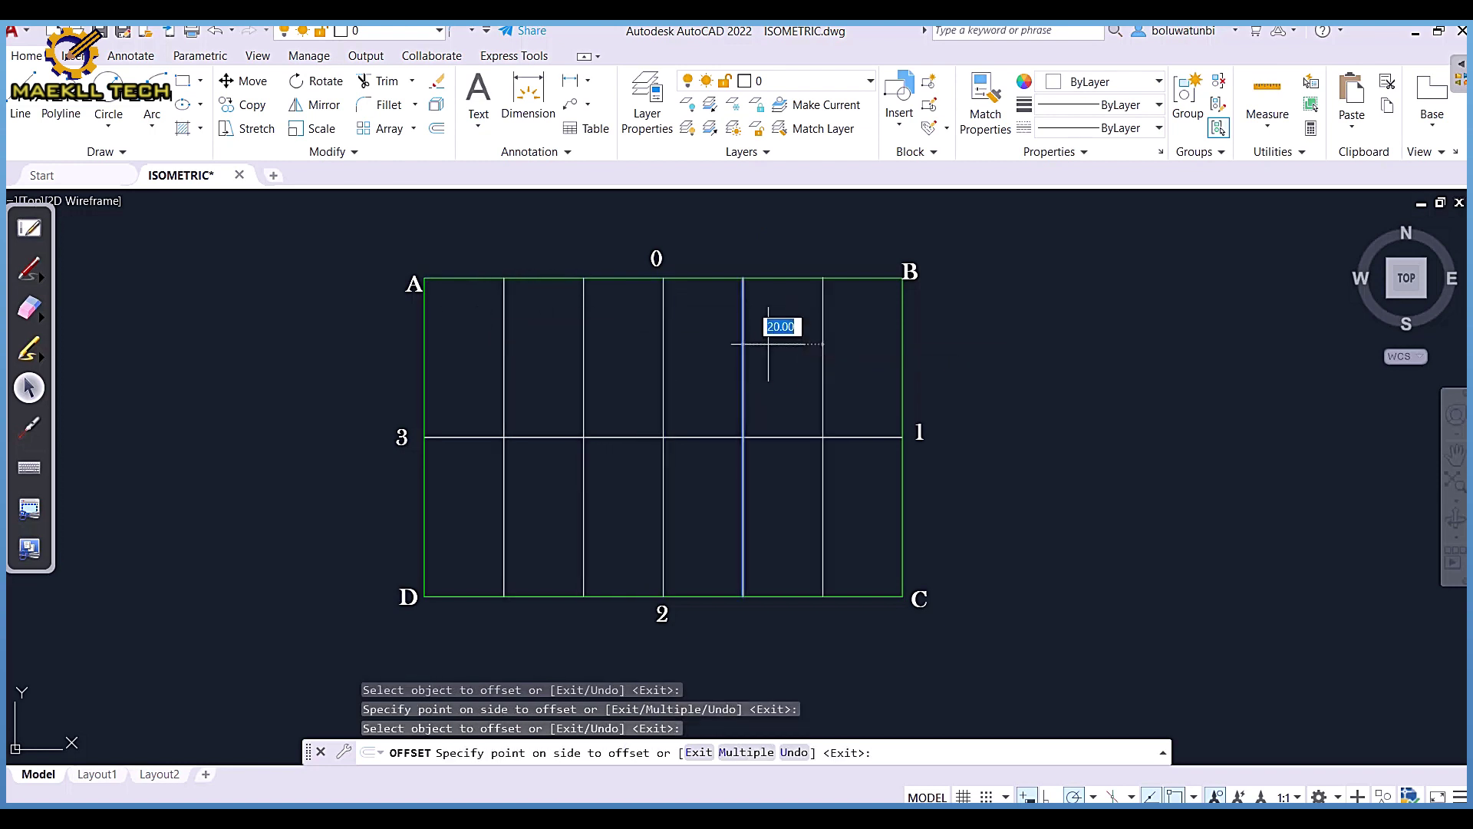
click(851, 335)
key(Escape)
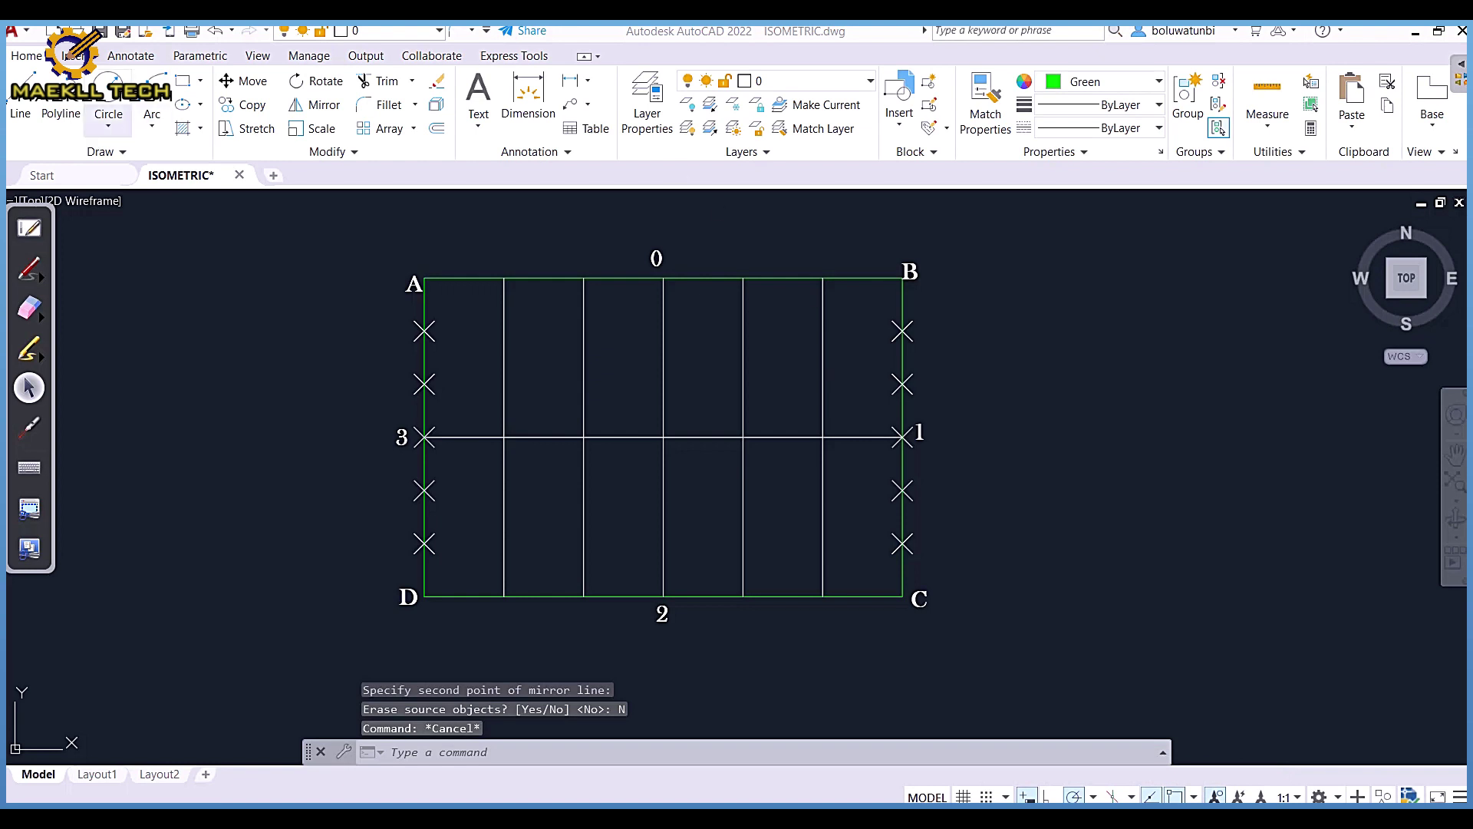
Draw lines from point 0 to the two upper left-edge markers and to point 3
click(20, 96)
click(664, 278)
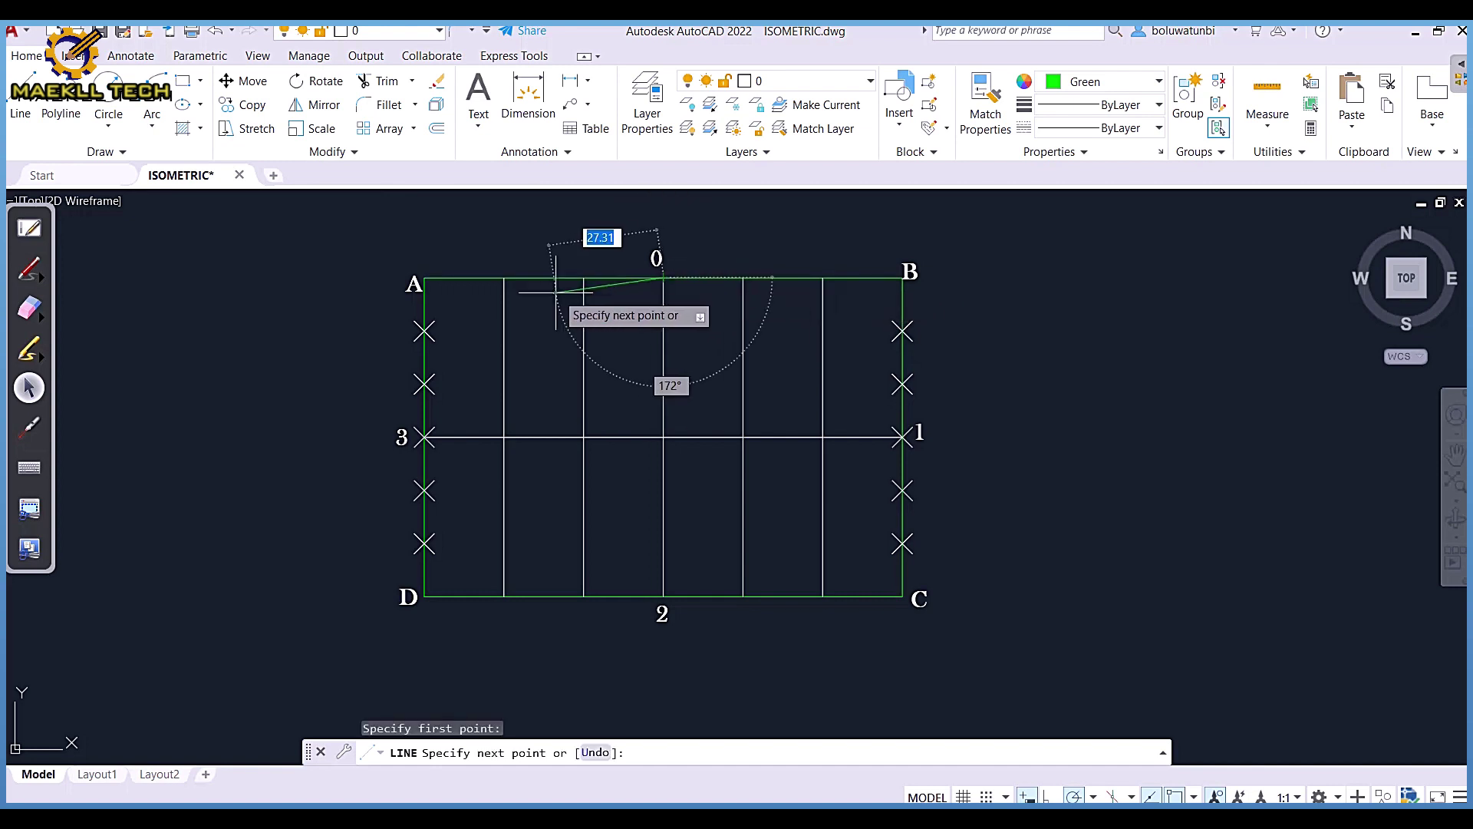
click(423, 332)
key(Escape)
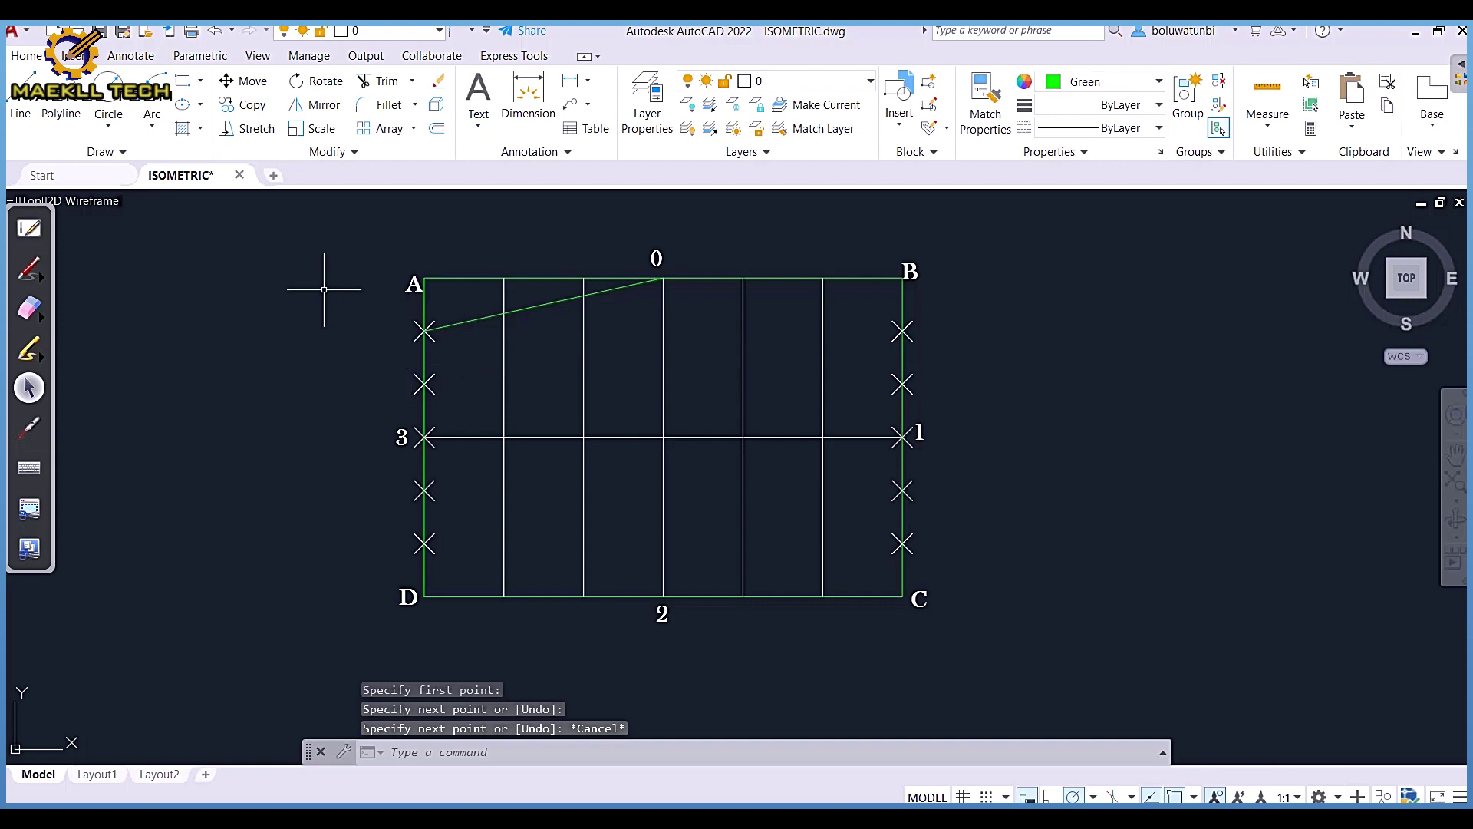
key(space)
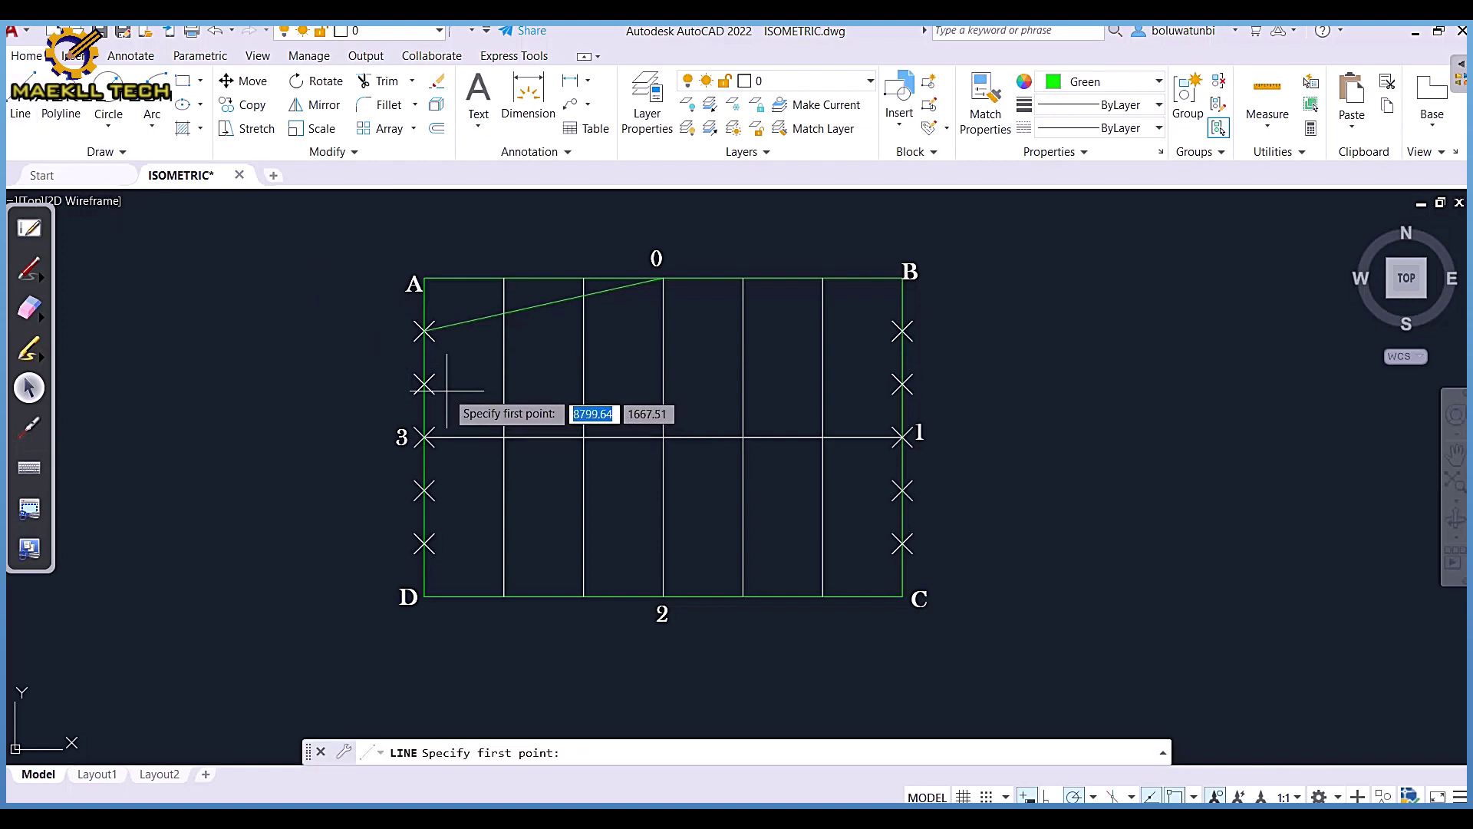
click(423, 383)
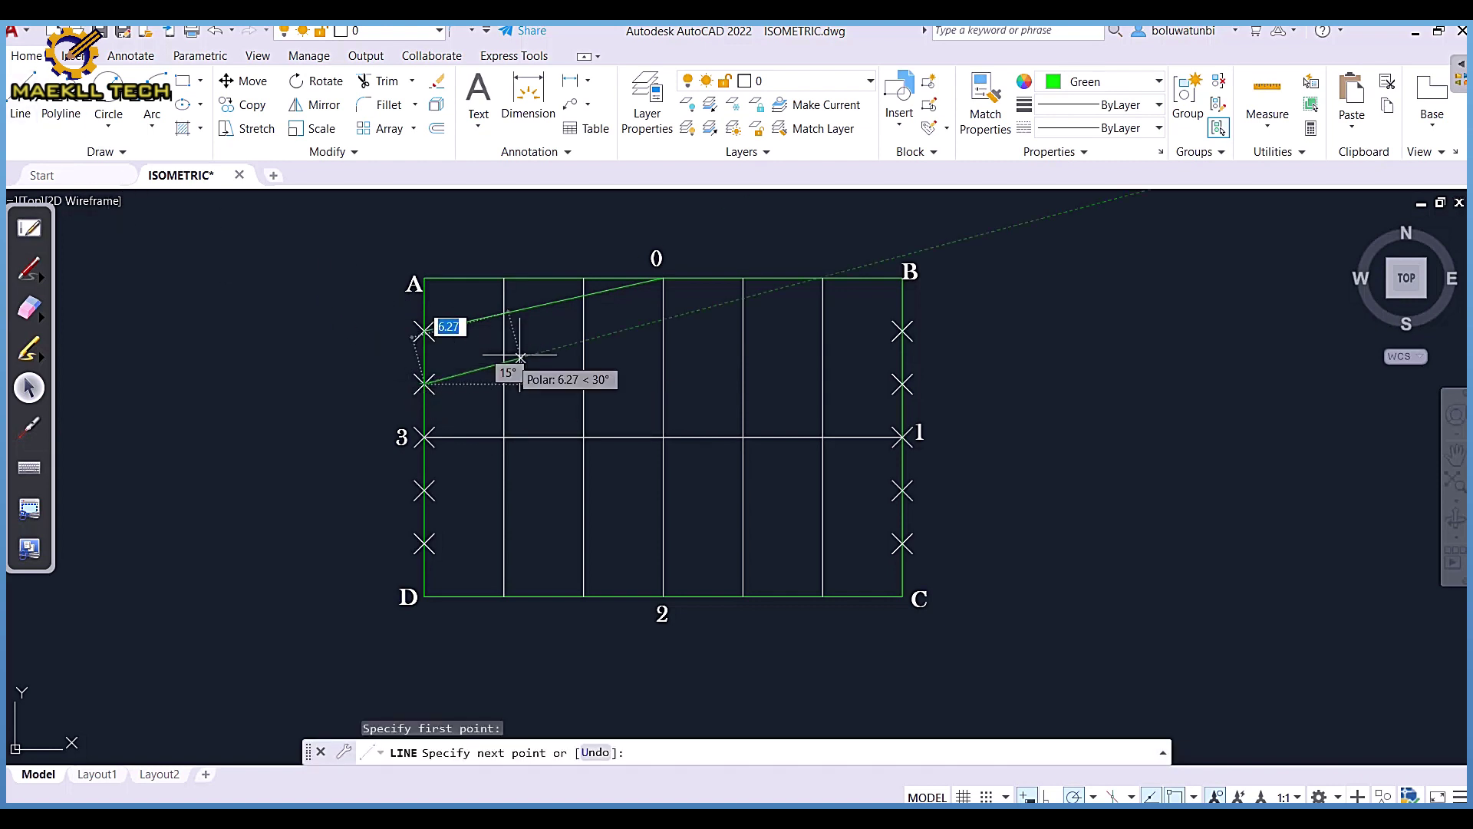
click(664, 279)
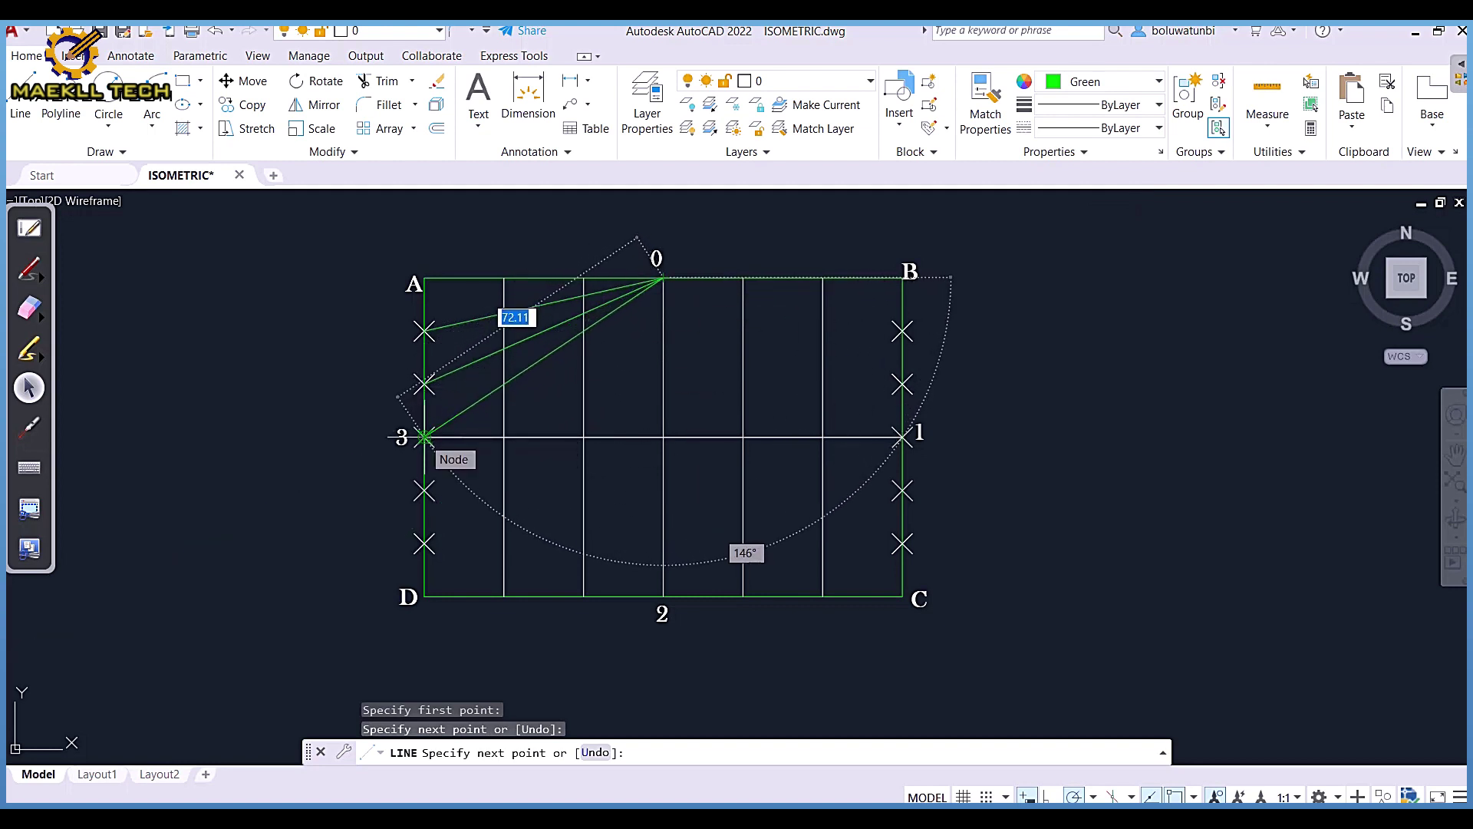
click(424, 437)
key(Escape)
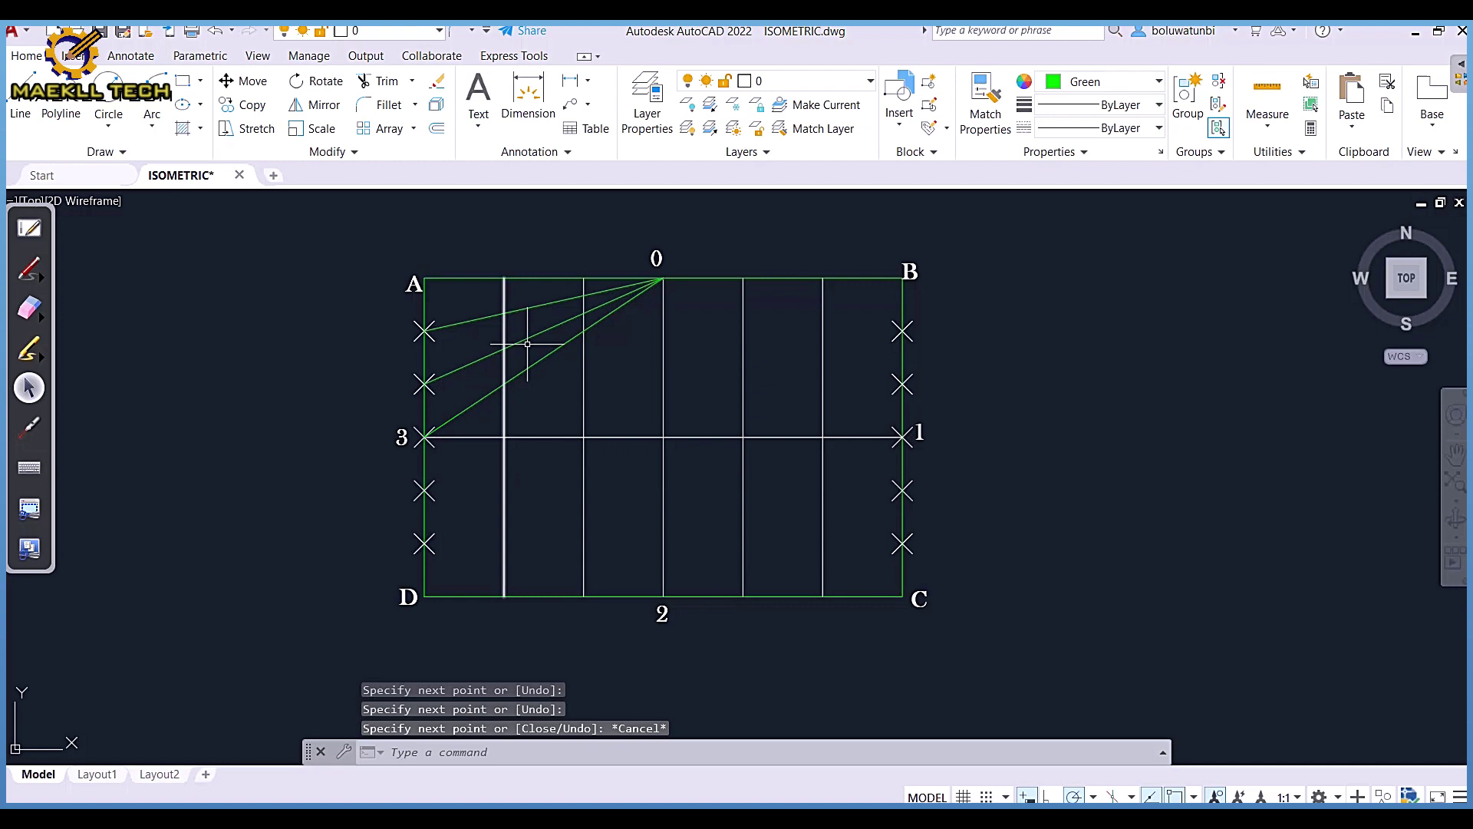
Mirror the three point-0 lines about line 3–1, keeping the originals
click(543, 305)
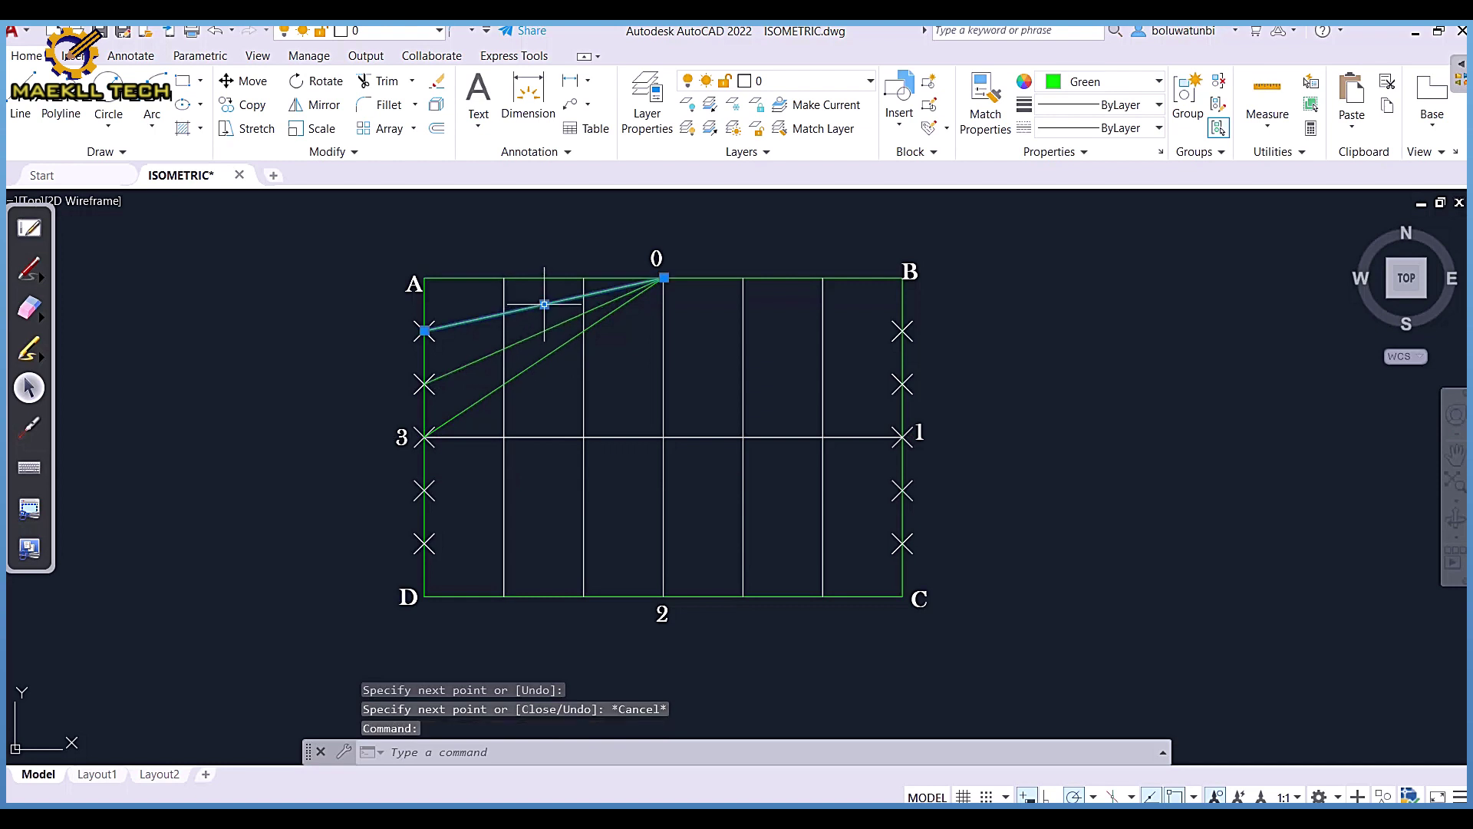
click(543, 331)
click(544, 358)
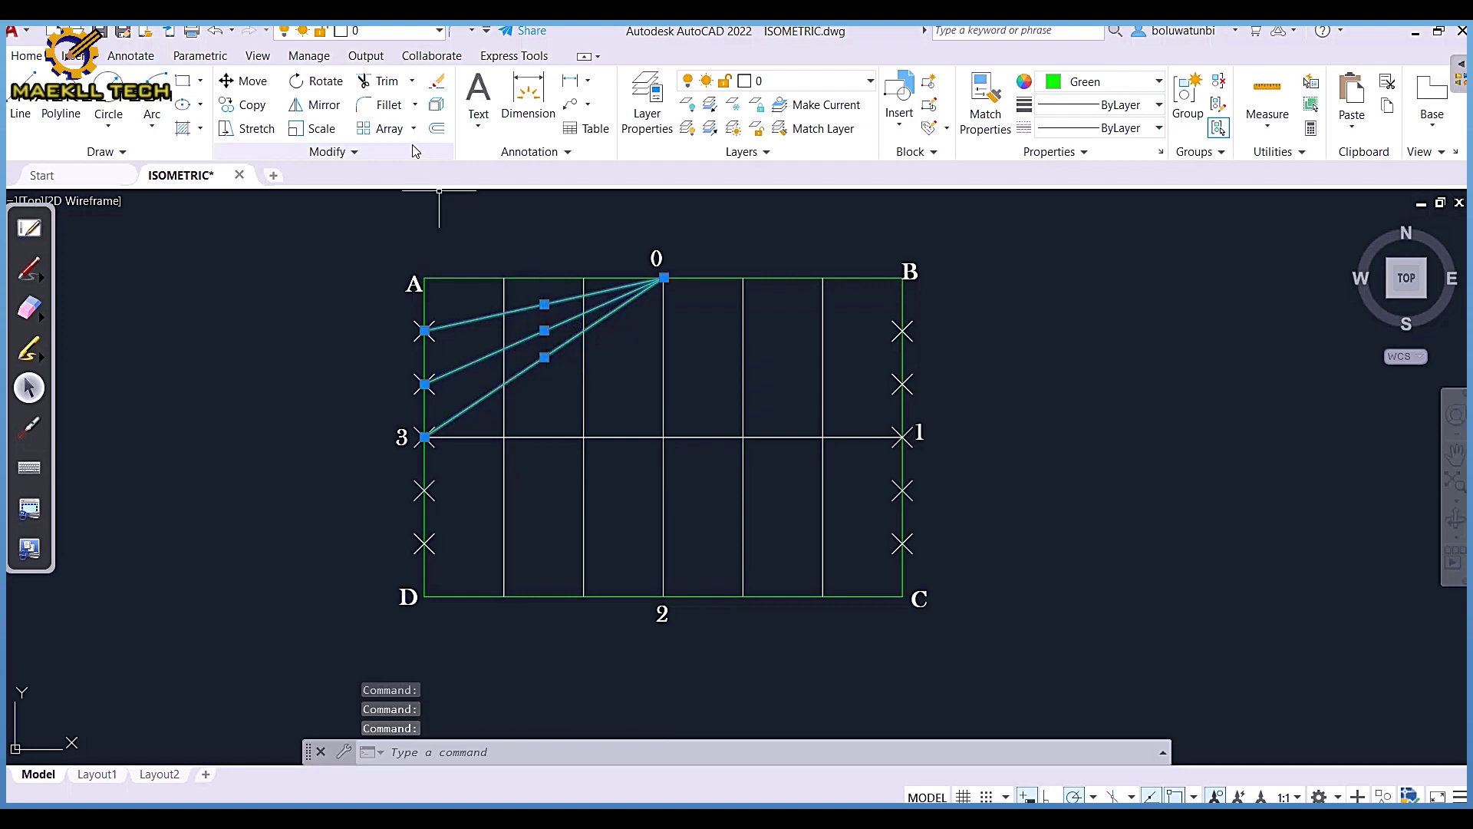
click(314, 104)
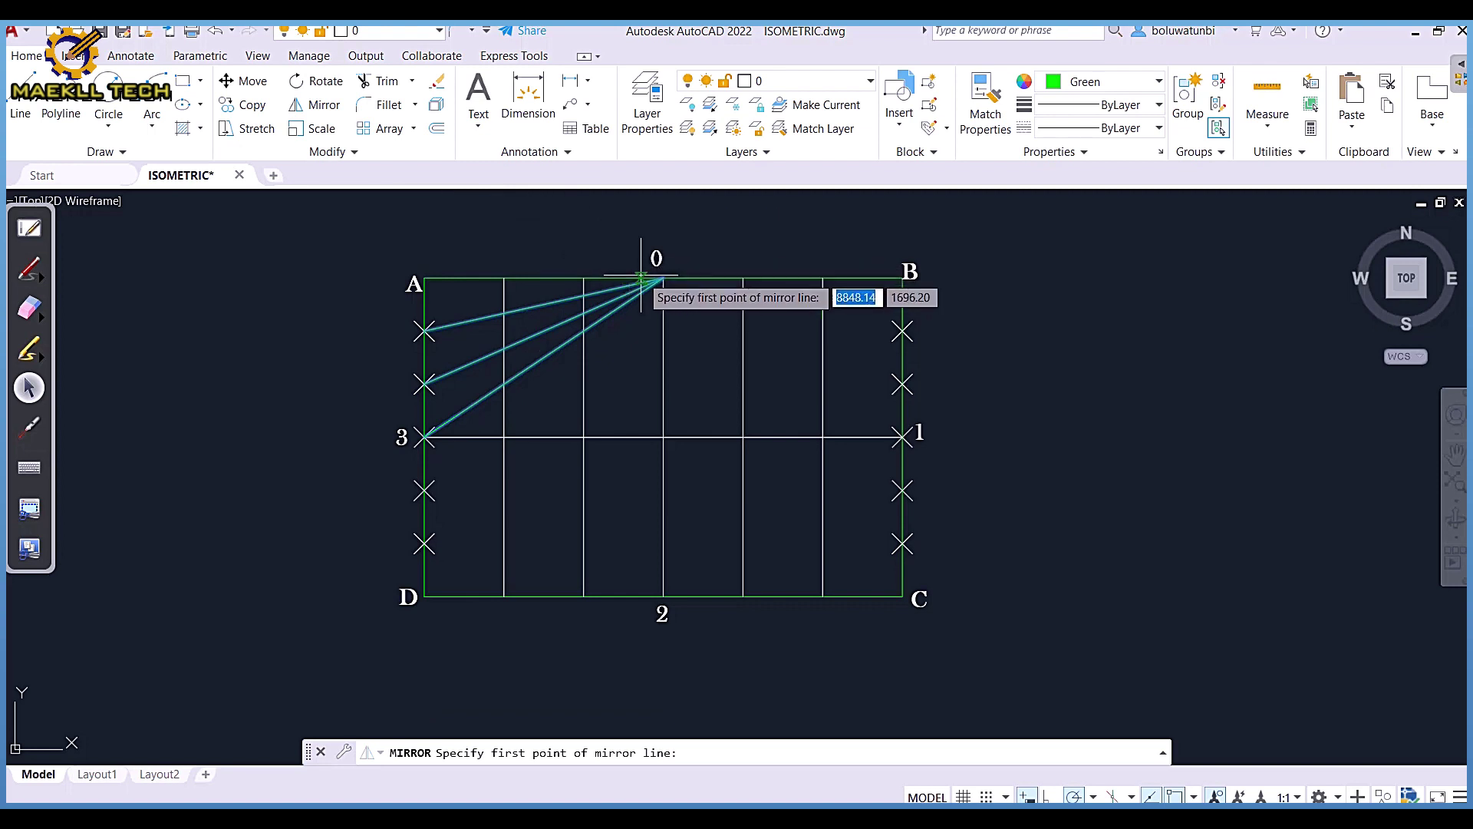
click(504, 436)
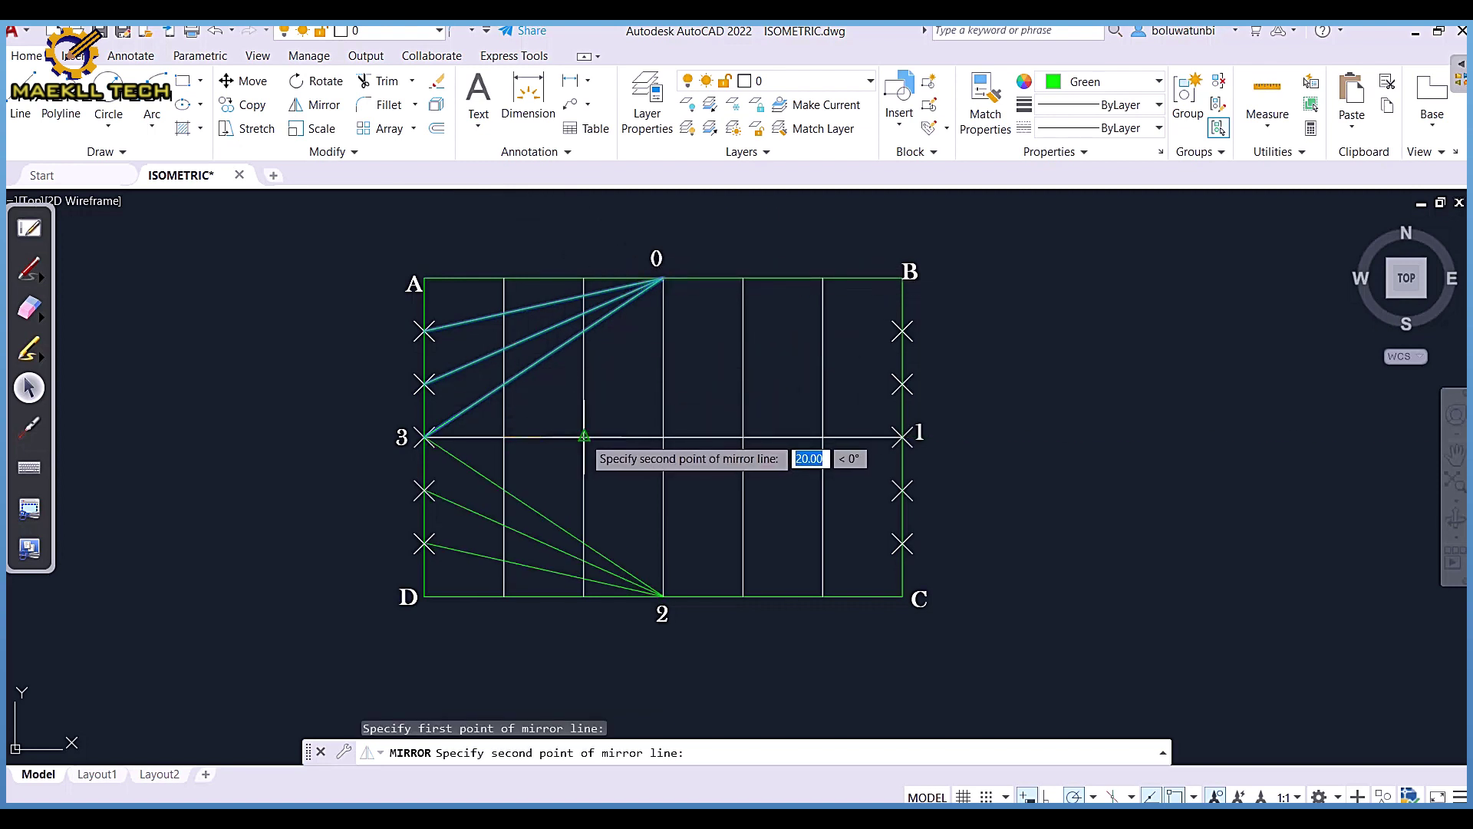
click(595, 476)
click(610, 501)
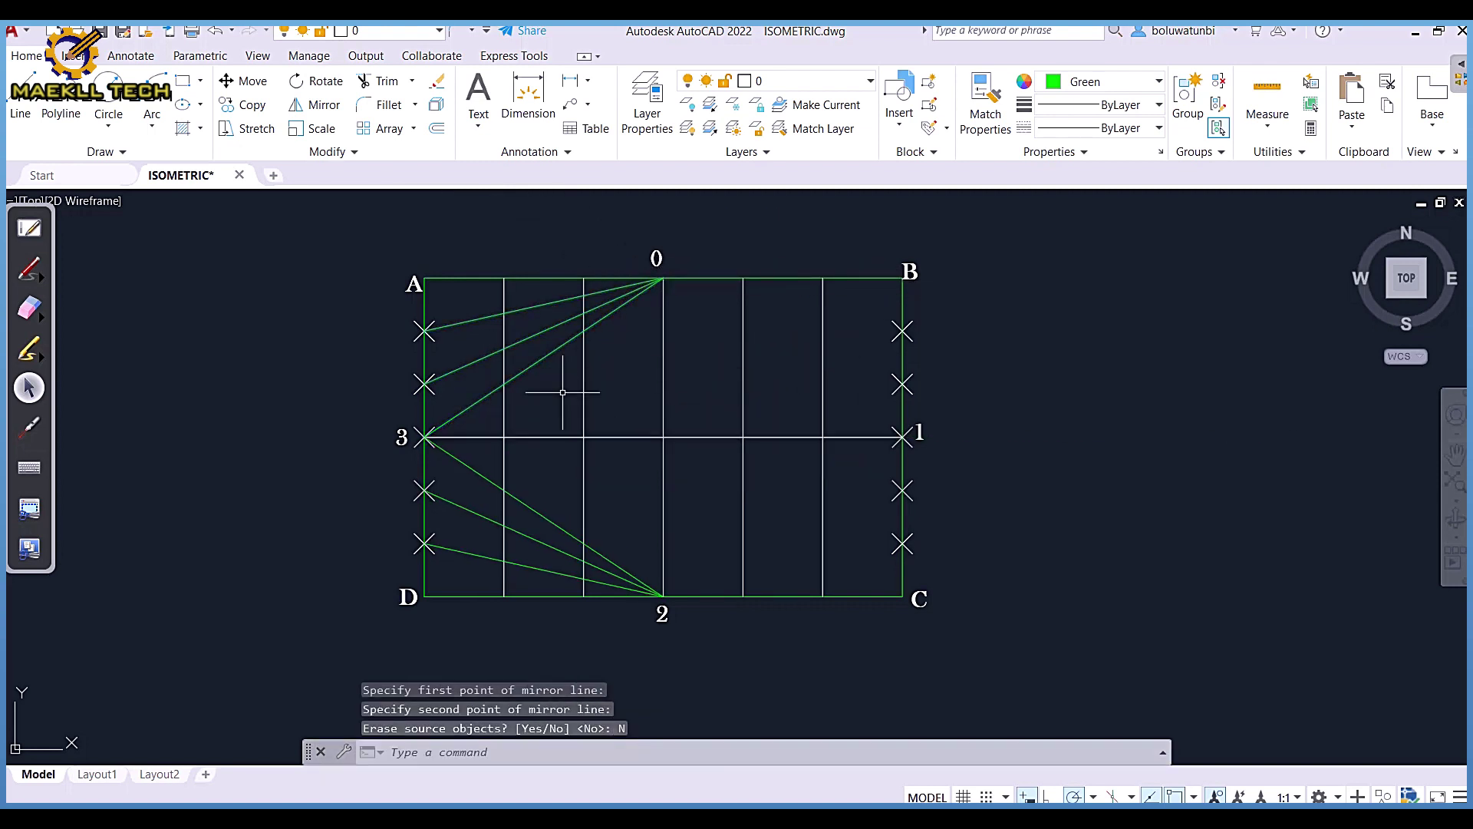
Mirror all six lines about line 0–2, keeping the originals, and delete the two duplicates
click(530, 308)
click(537, 334)
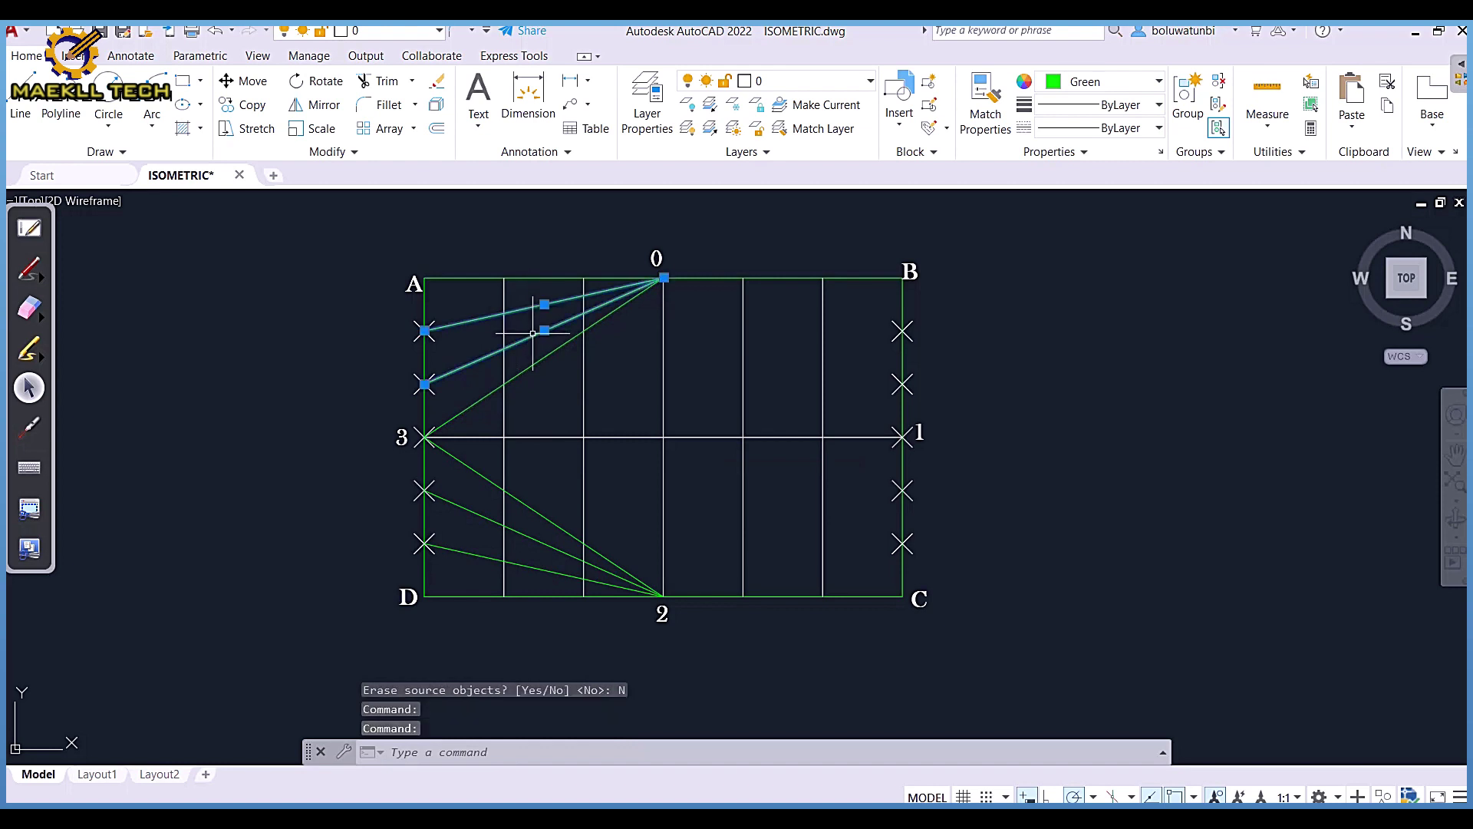
click(544, 355)
click(548, 519)
click(537, 540)
click(530, 565)
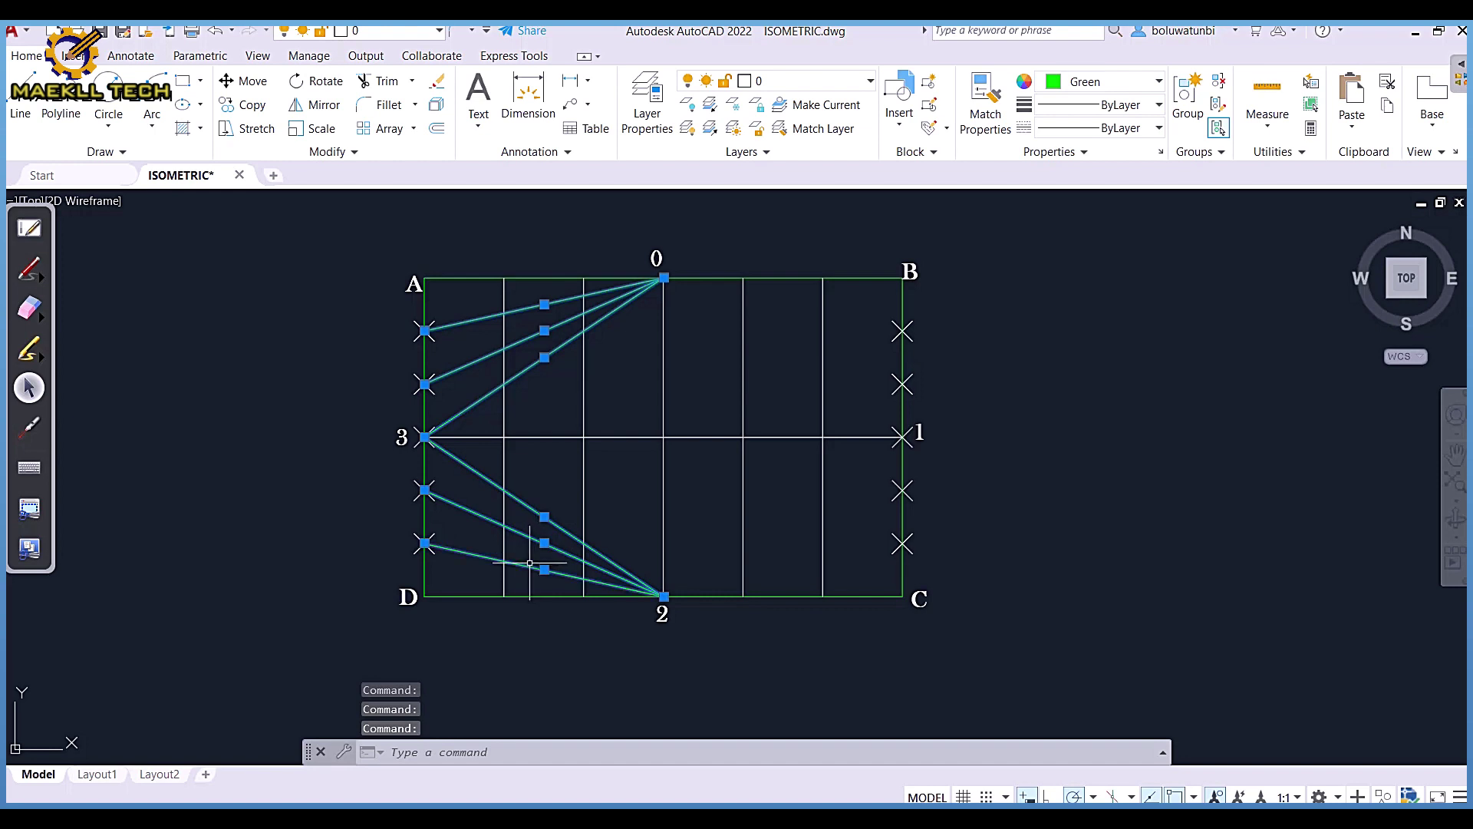
click(315, 104)
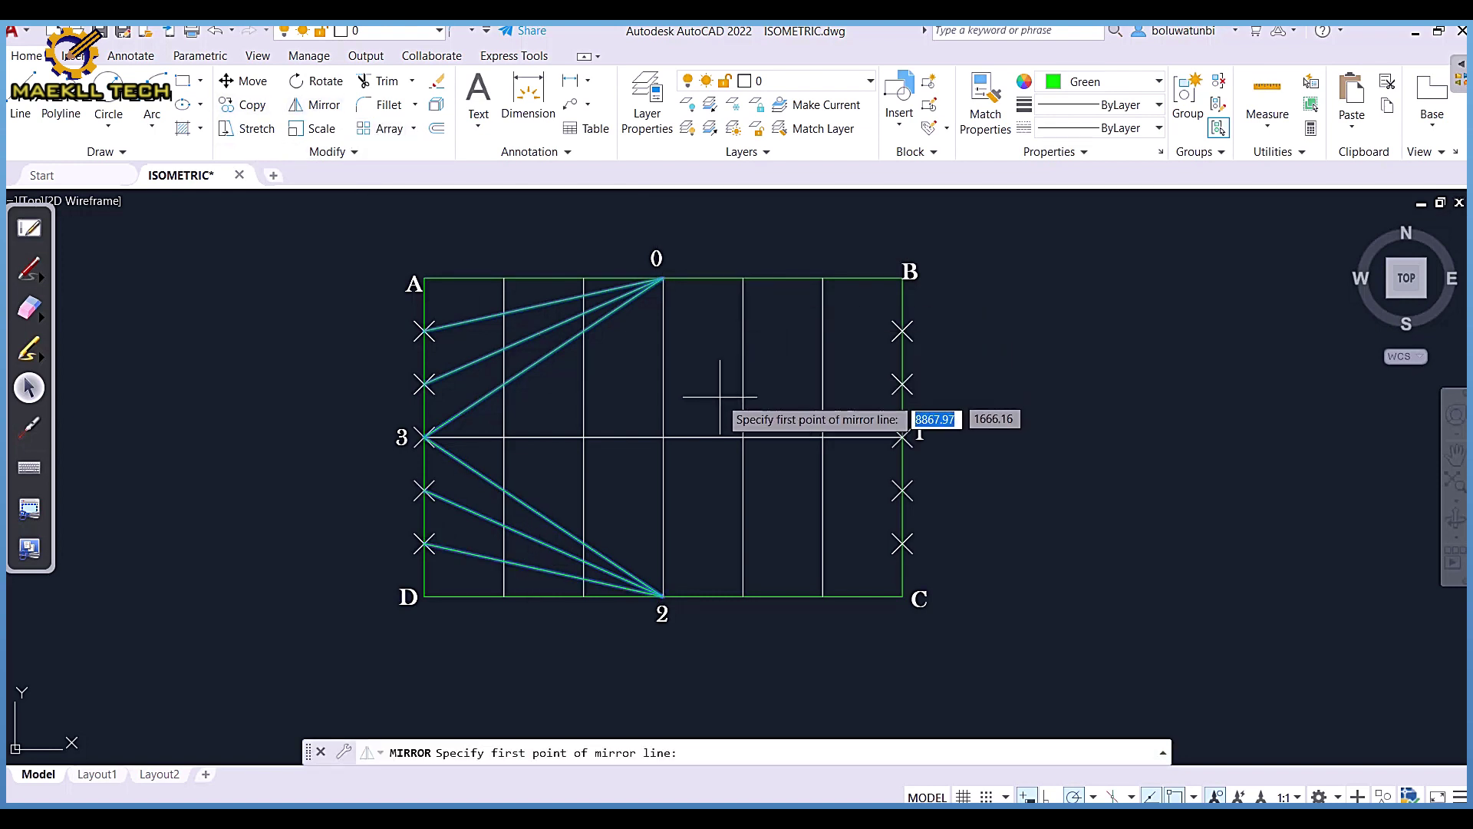
click(664, 438)
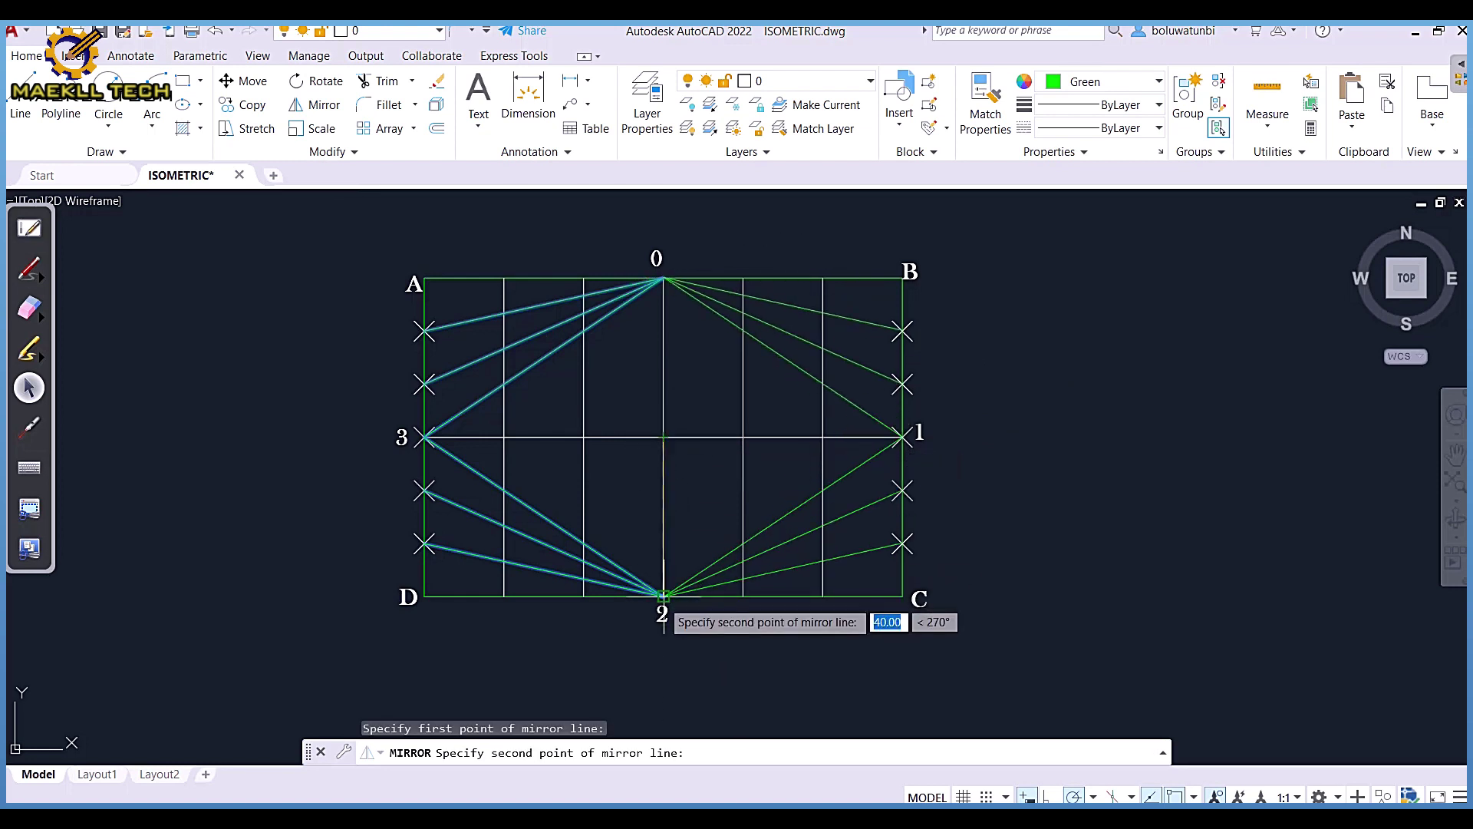
click(664, 587)
click(695, 671)
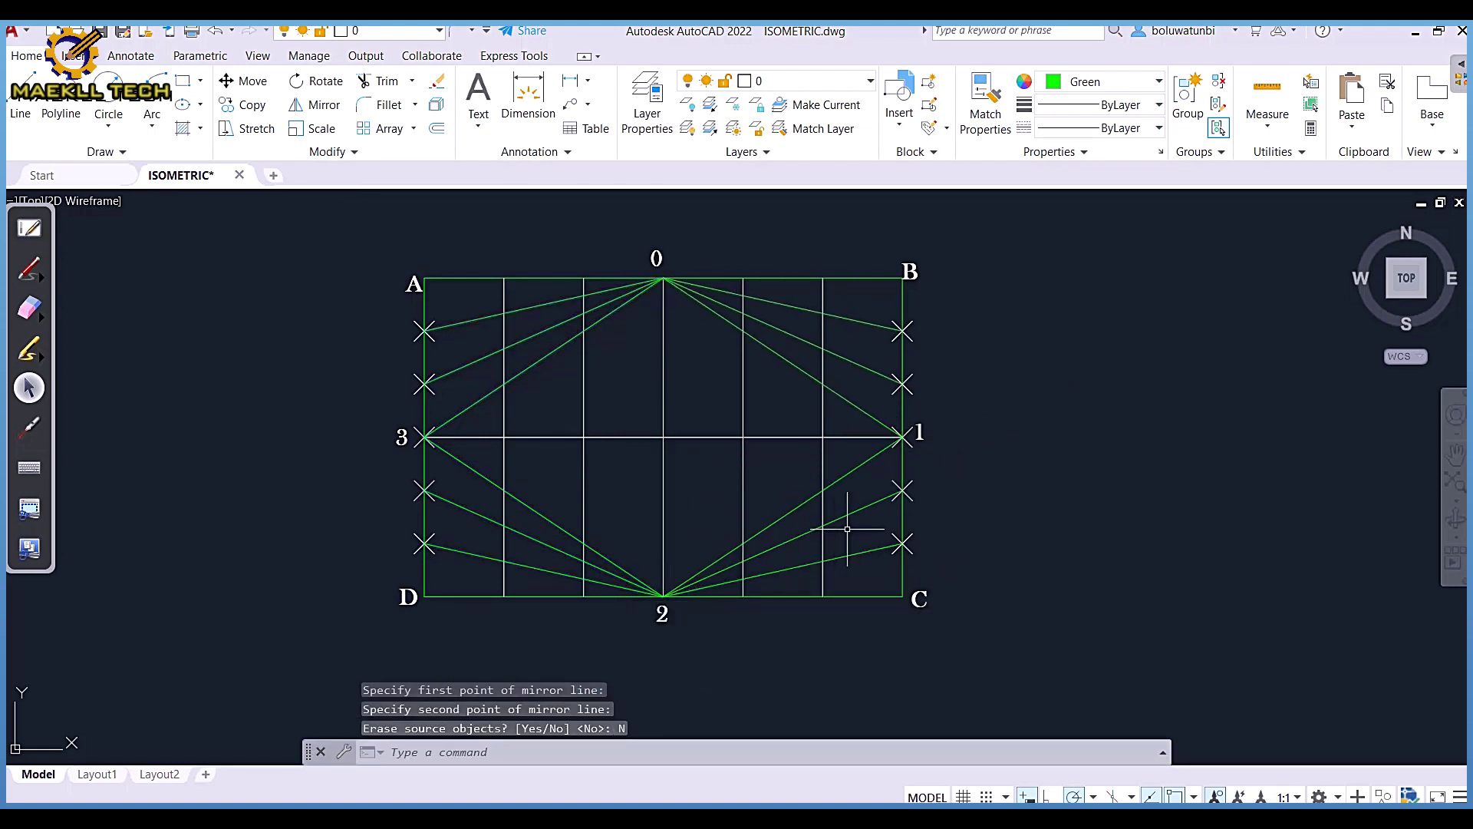
key(Delete)
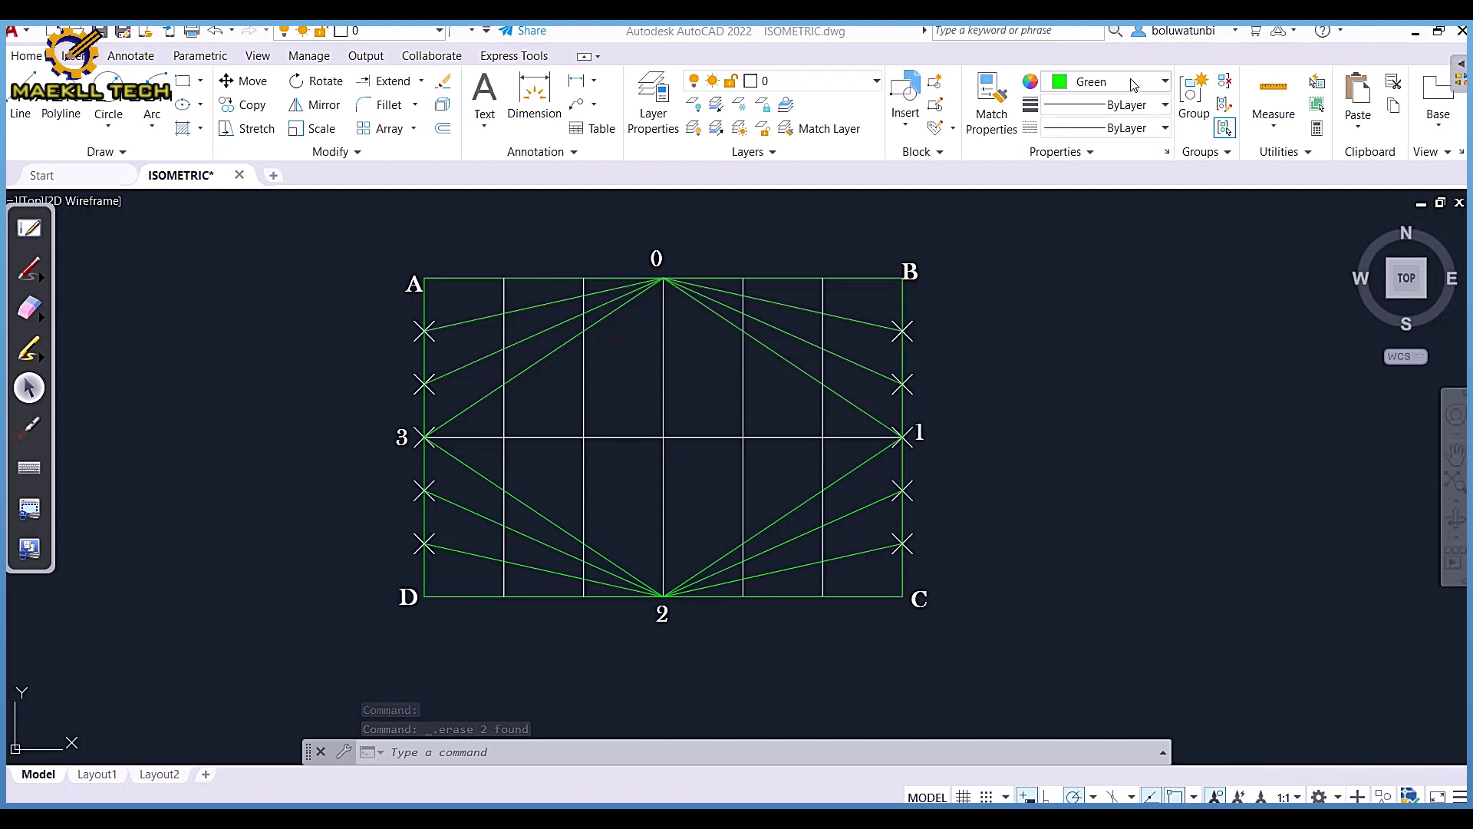
Set the new-object colour to ByLayer and draw two white lines from point 2 to line 3–1
click(1164, 86)
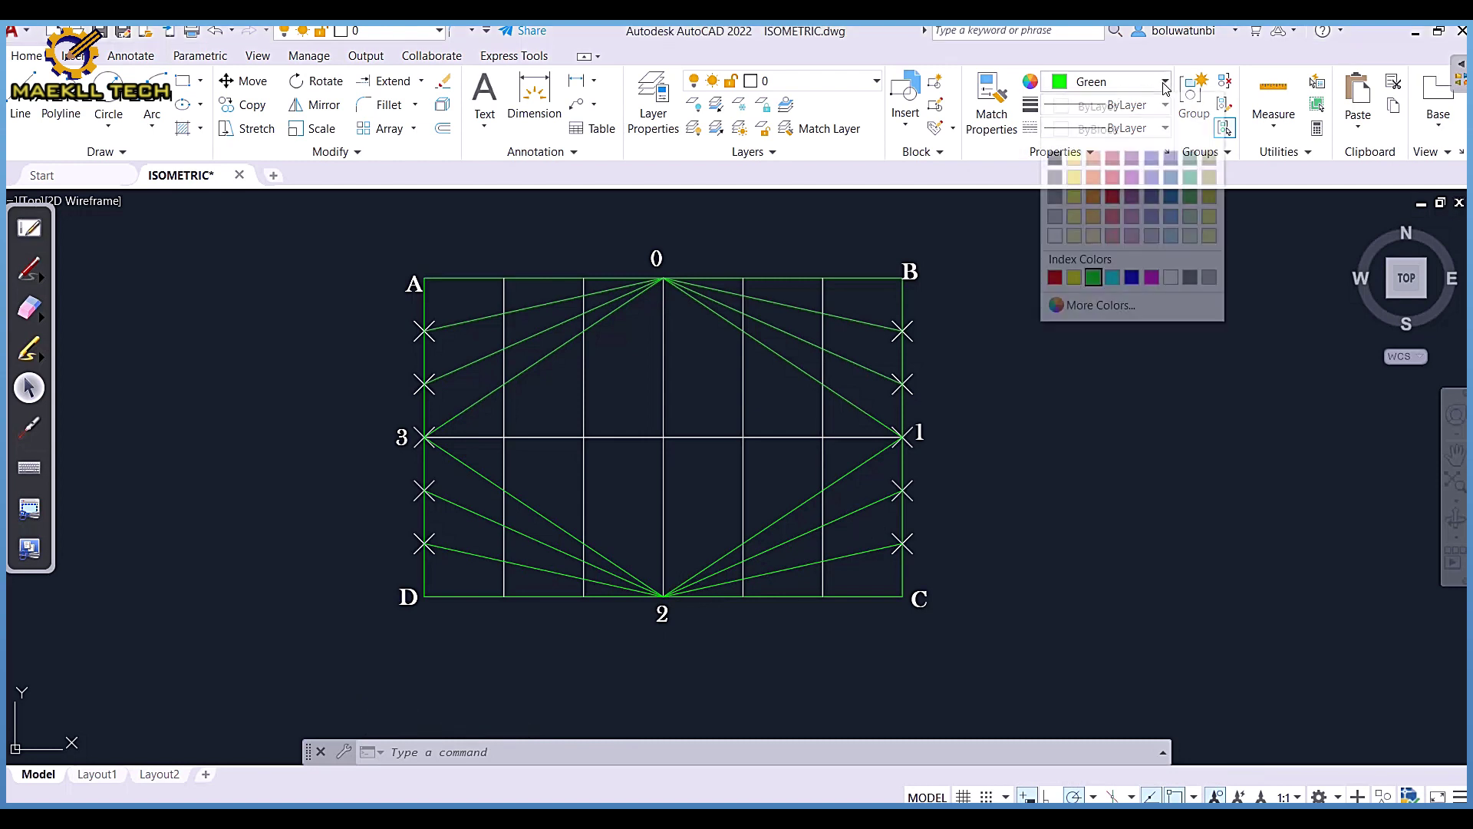
click(1091, 107)
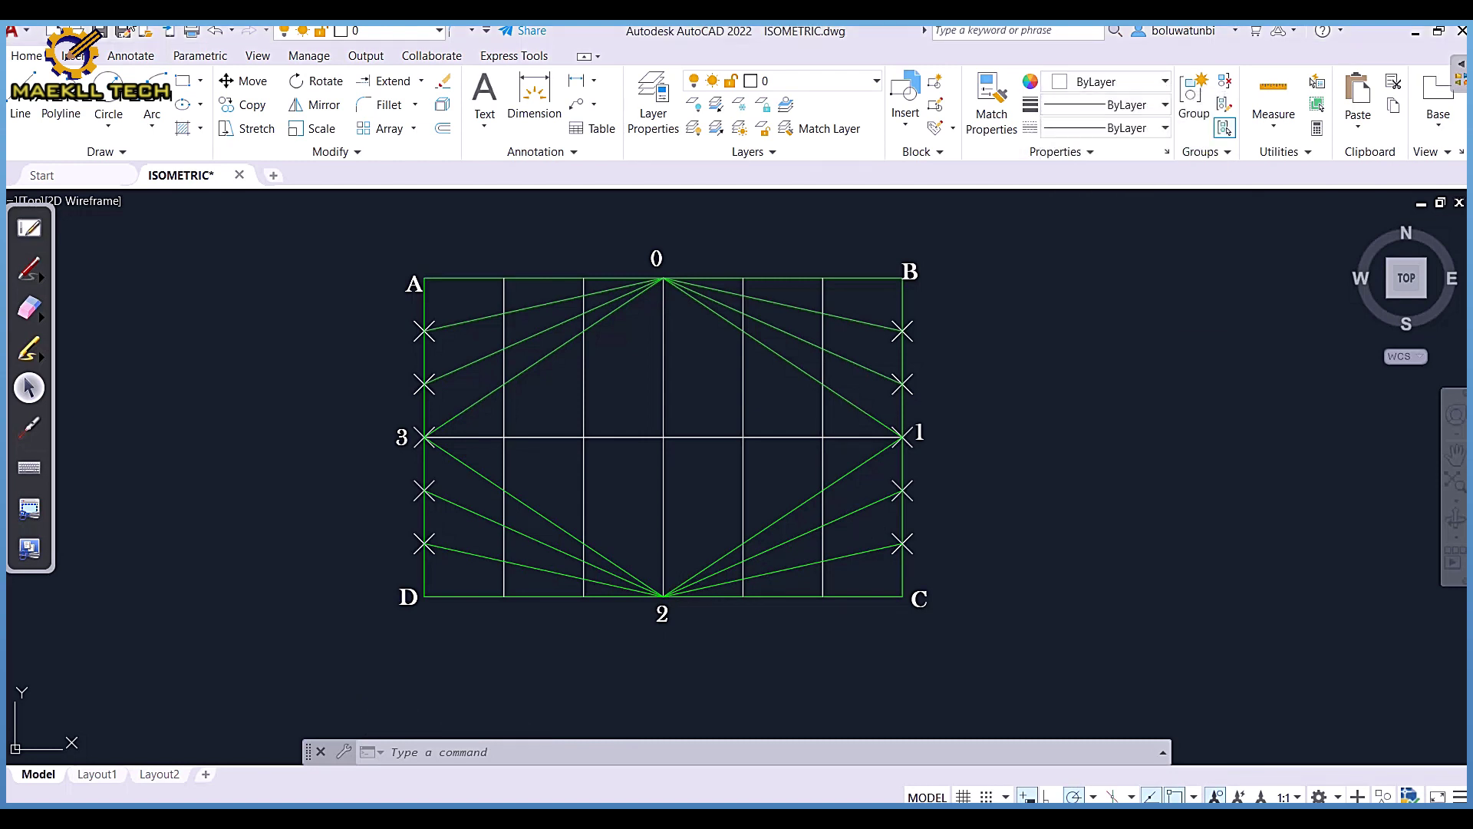
click(21, 96)
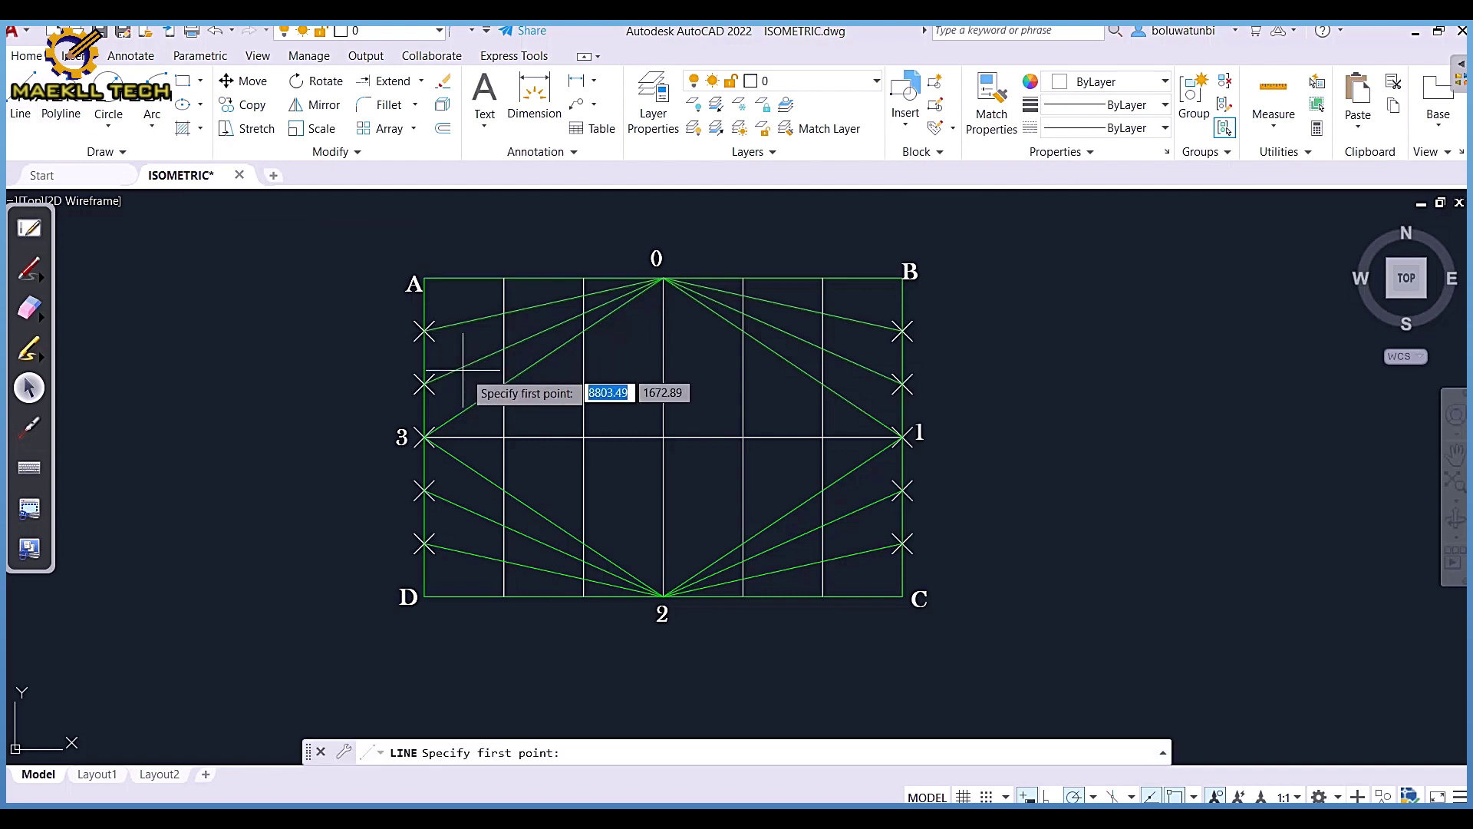
click(662, 597)
click(584, 438)
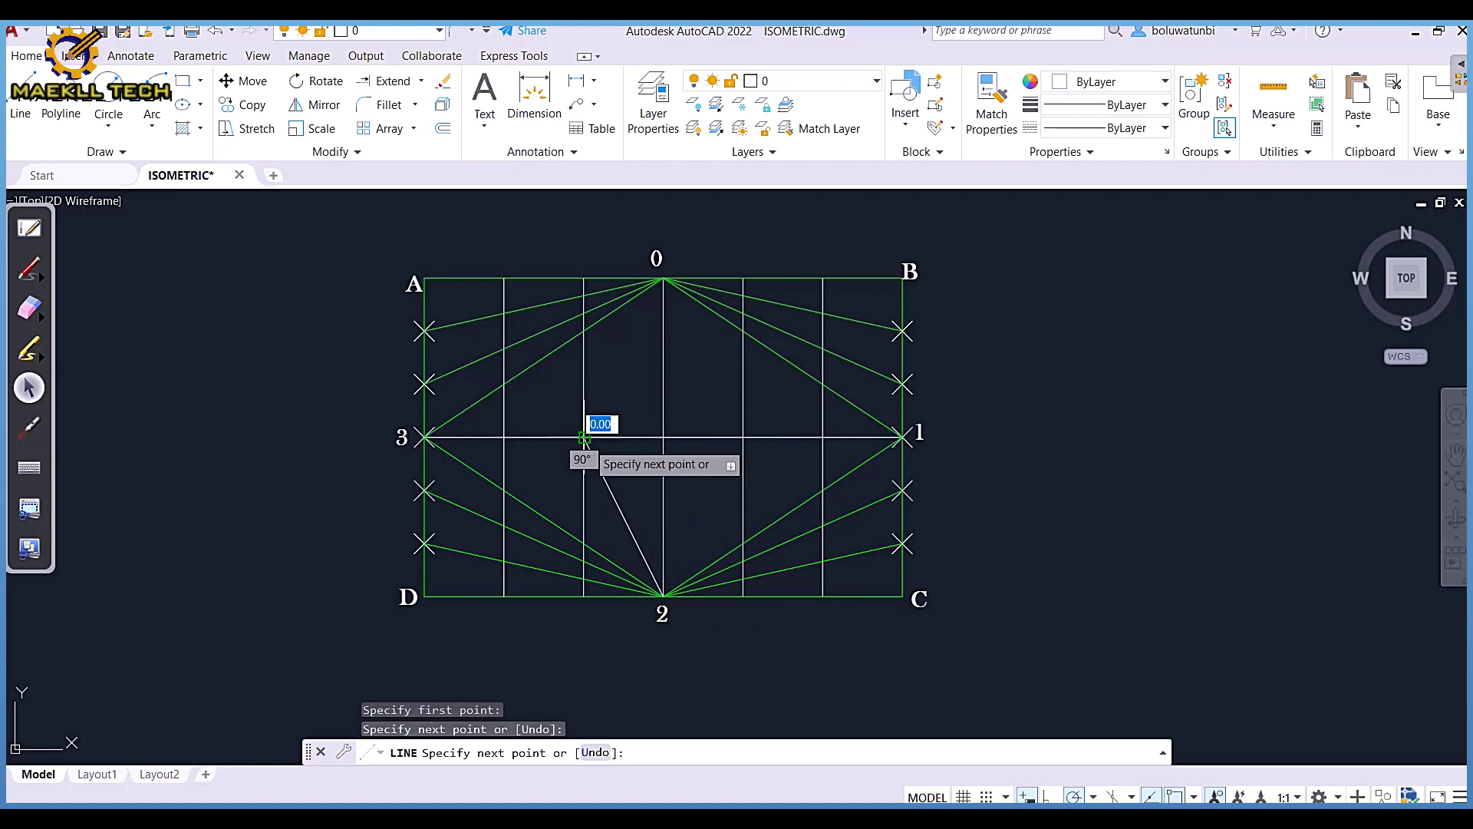
key(Escape)
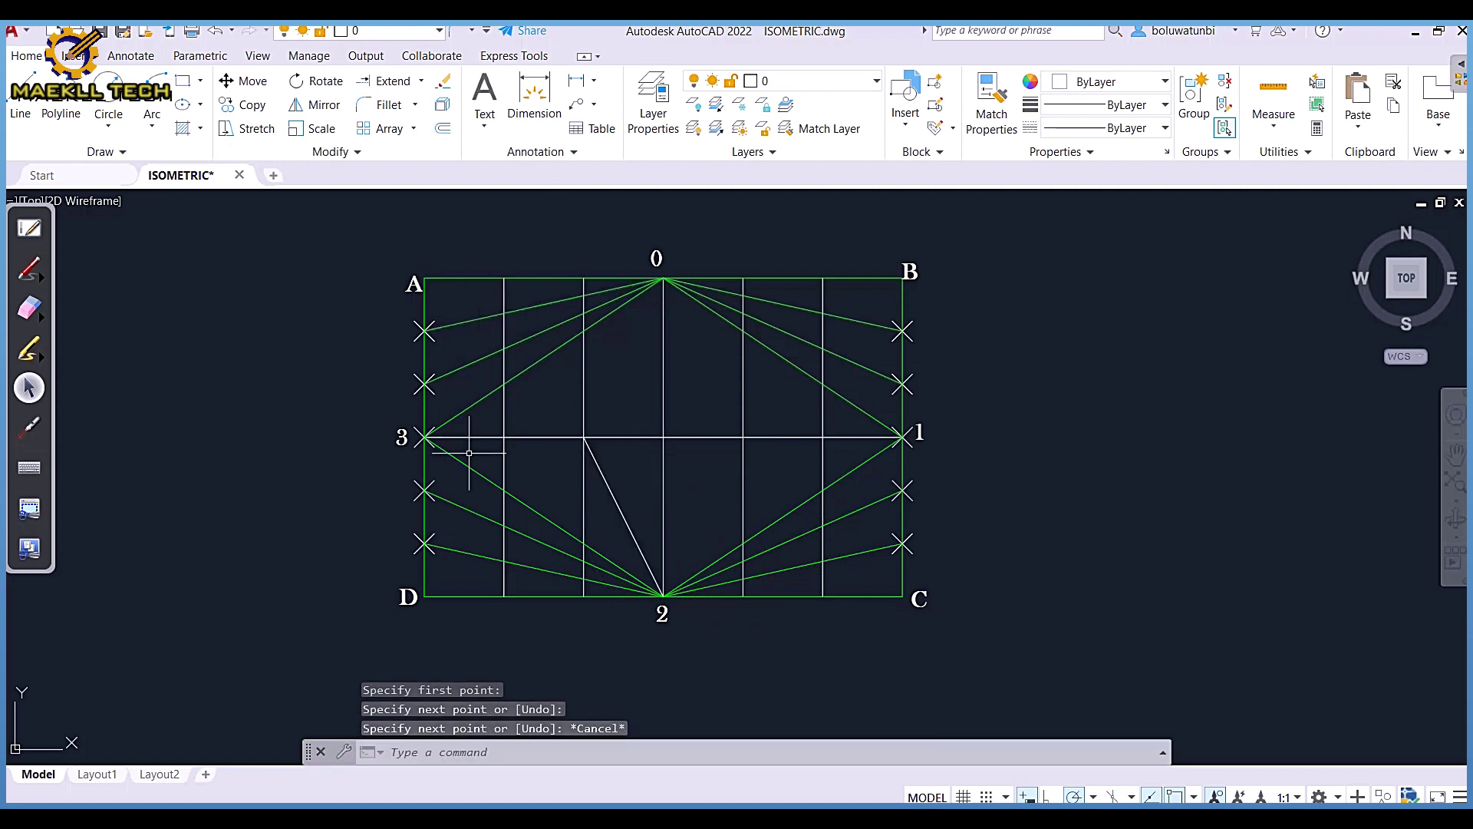
click(20, 92)
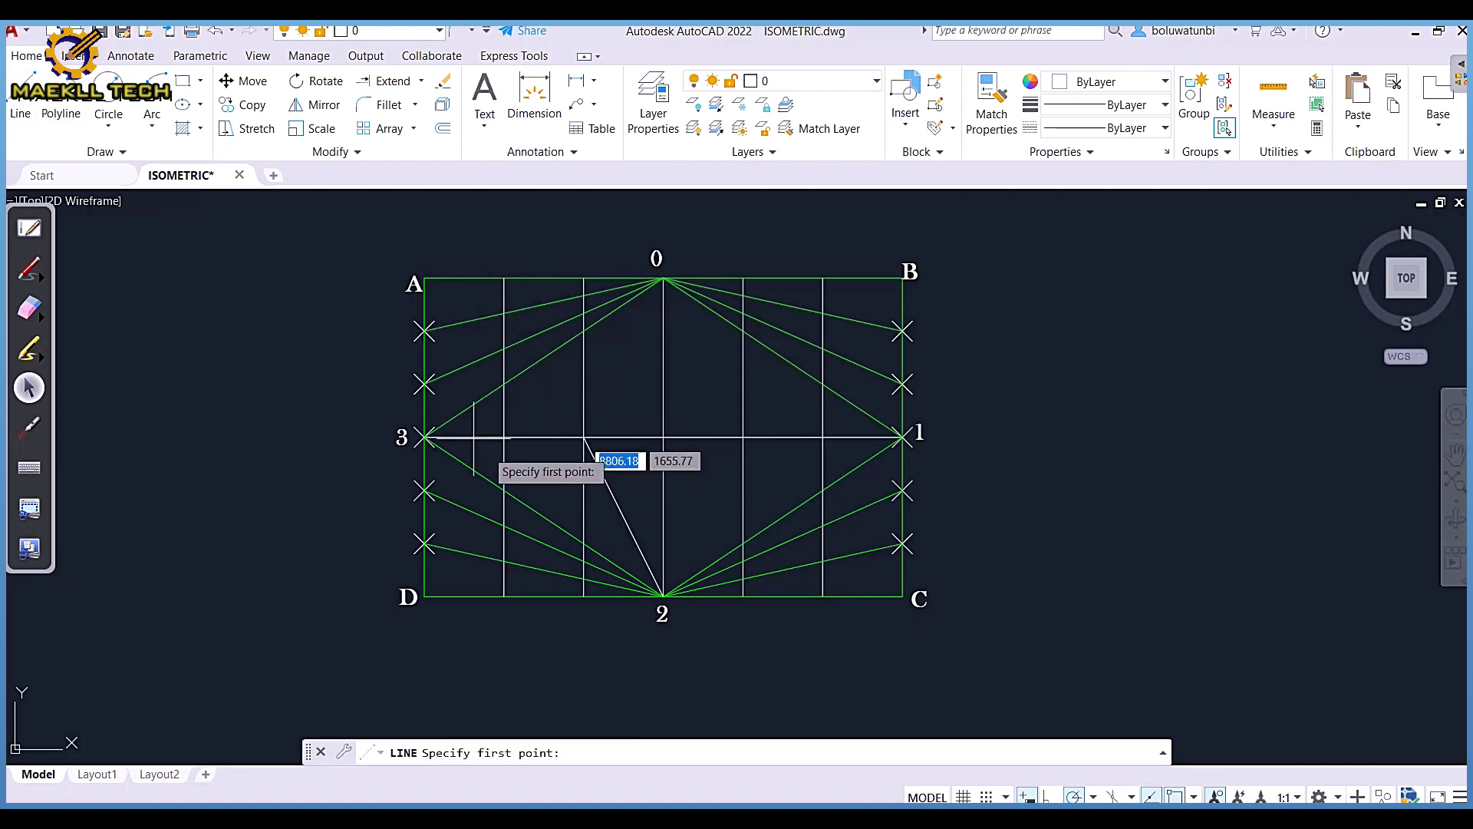
click(664, 597)
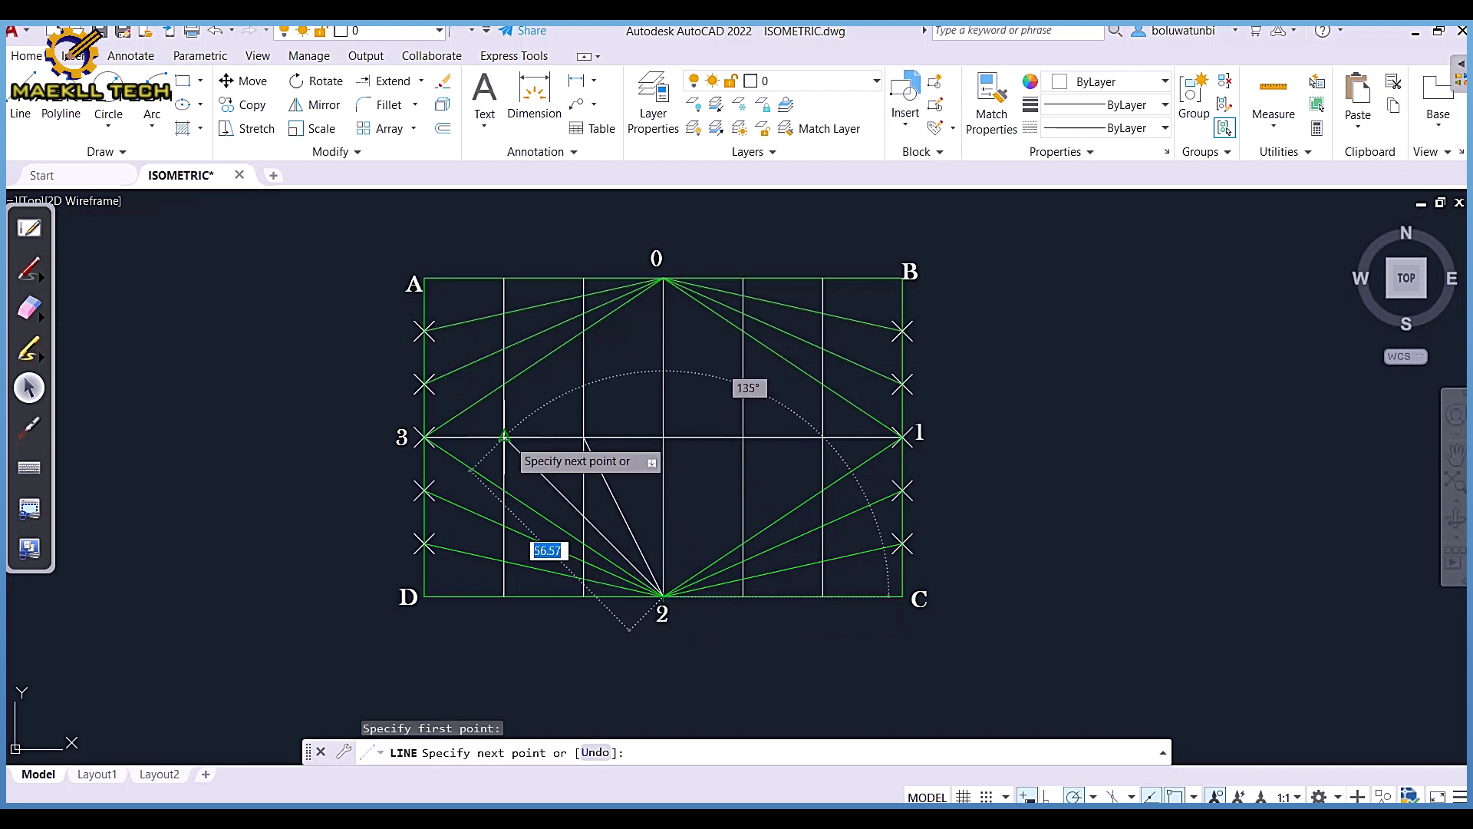
click(503, 437)
key(Escape)
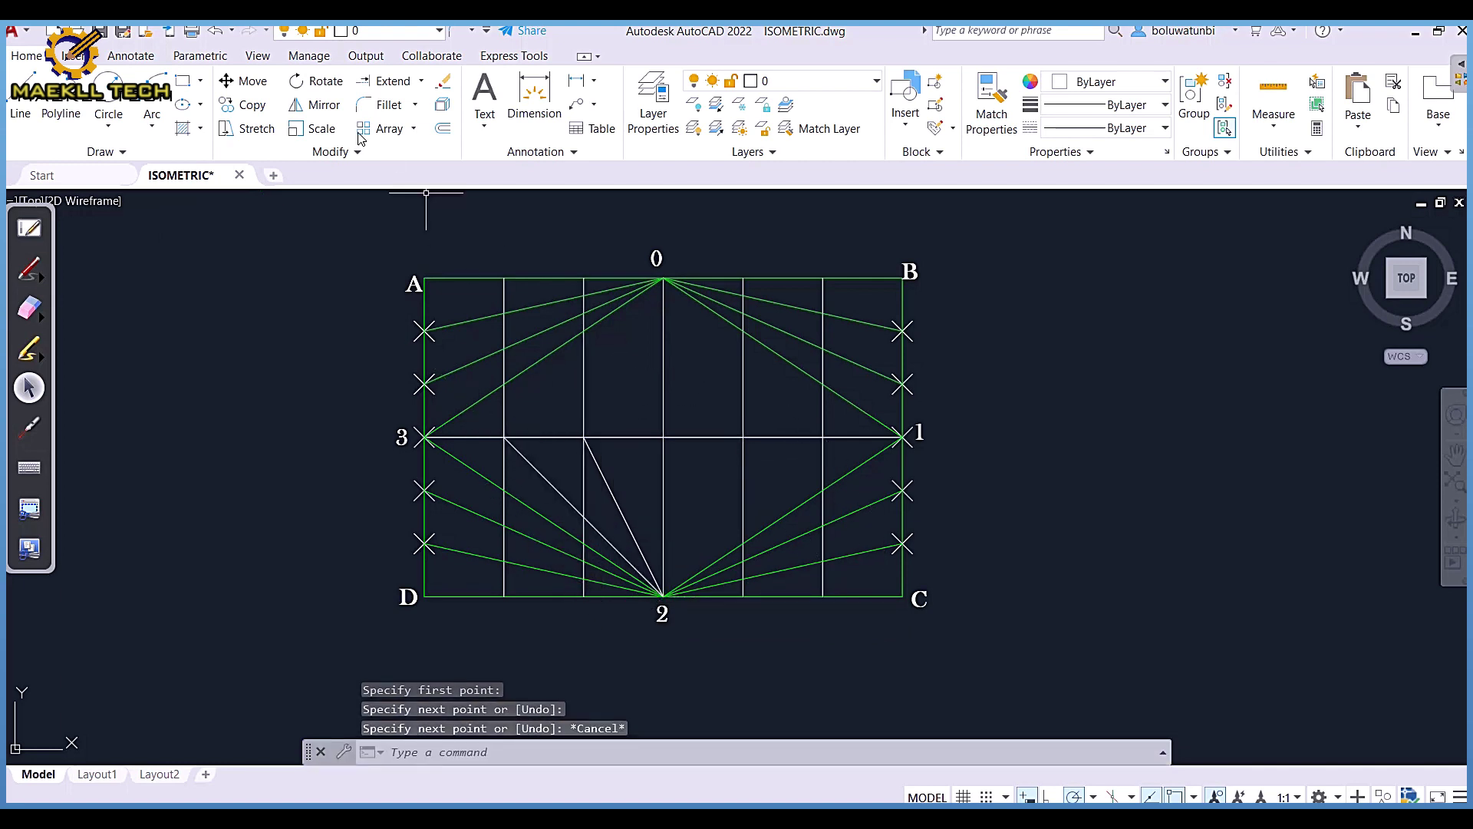
Extend both white lines from point 2 up to the green construction lines
click(379, 82)
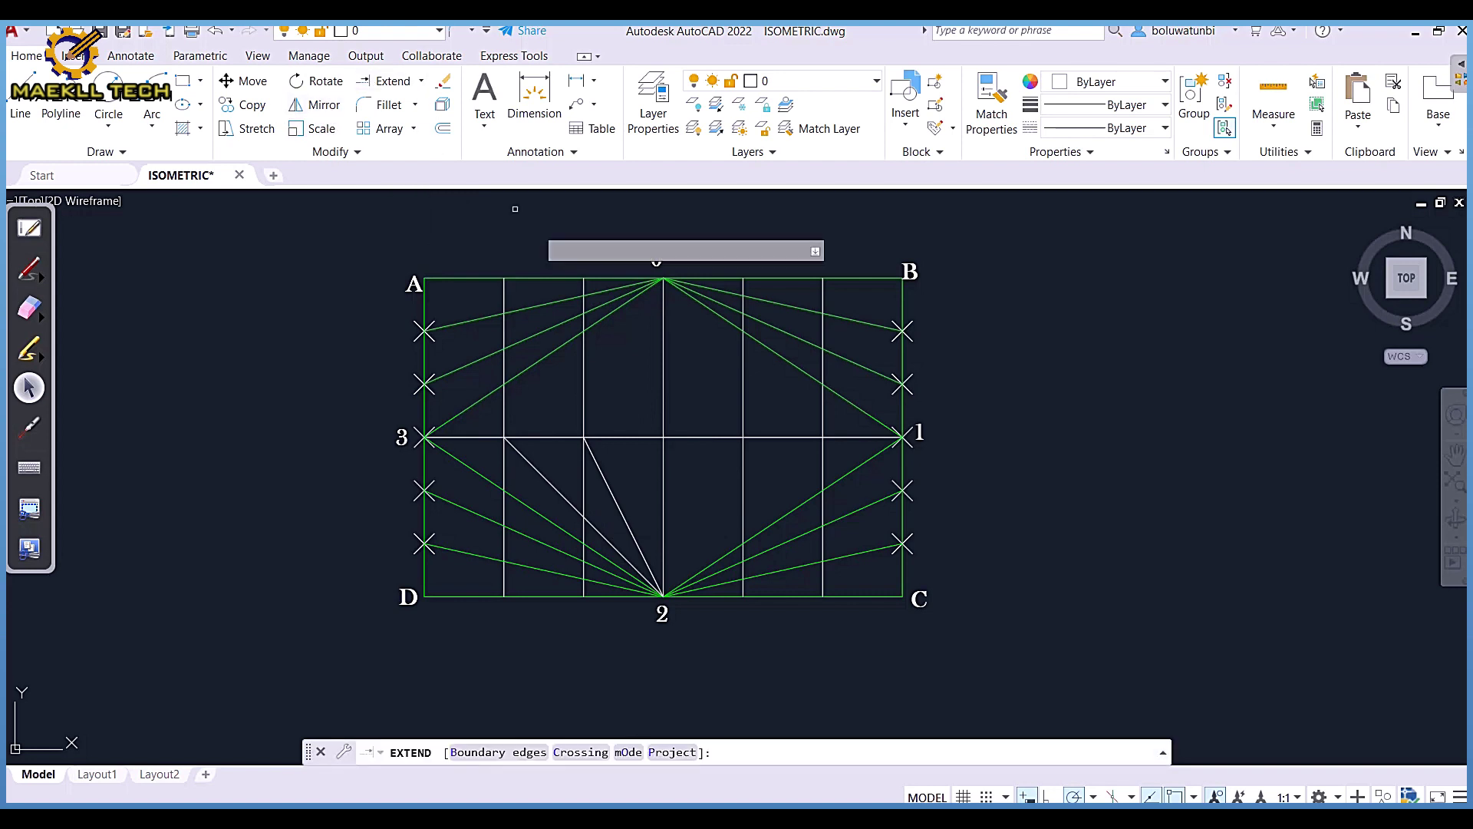
click(606, 481)
click(561, 394)
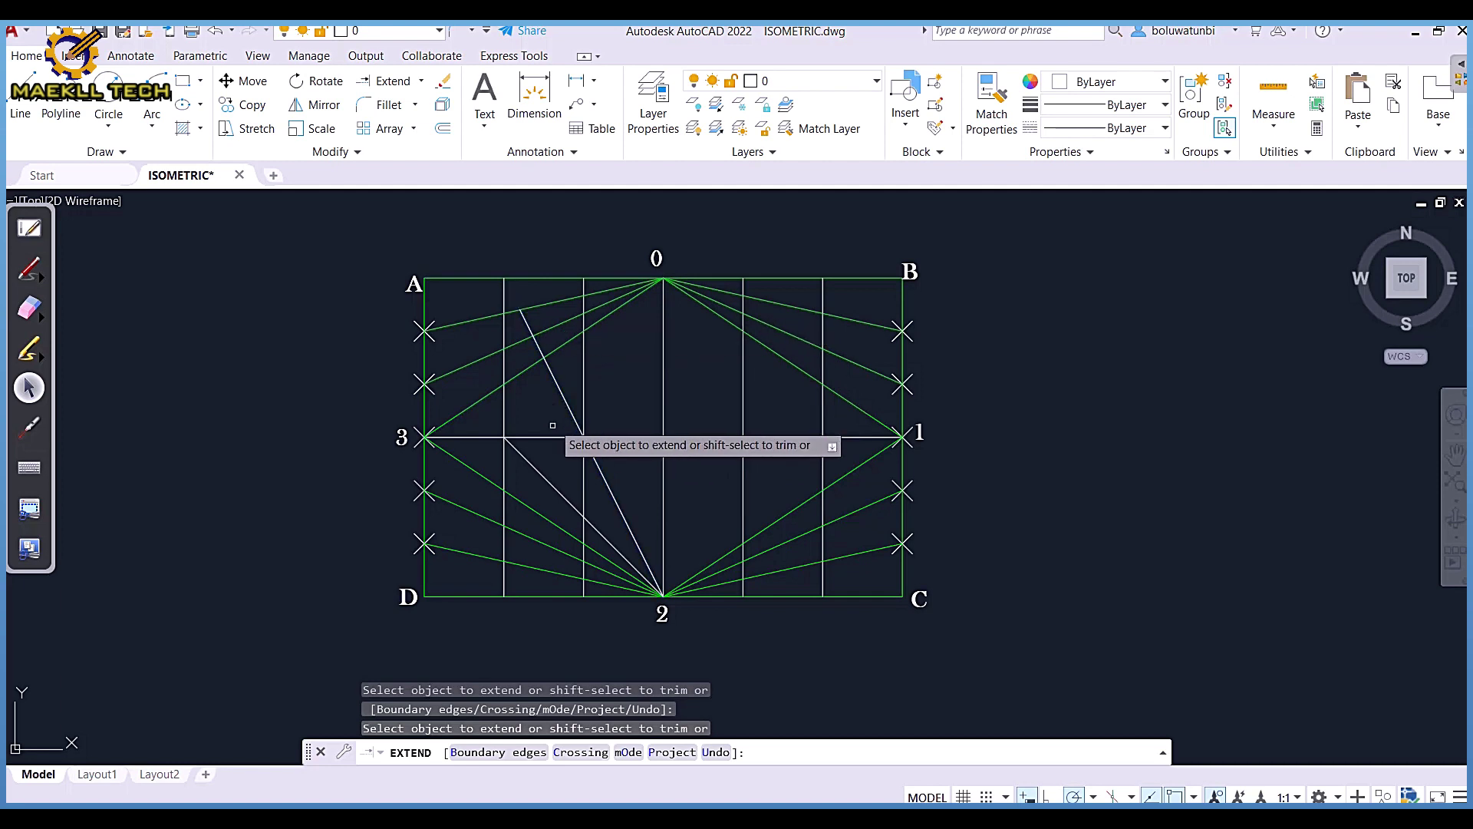
click(554, 487)
click(518, 458)
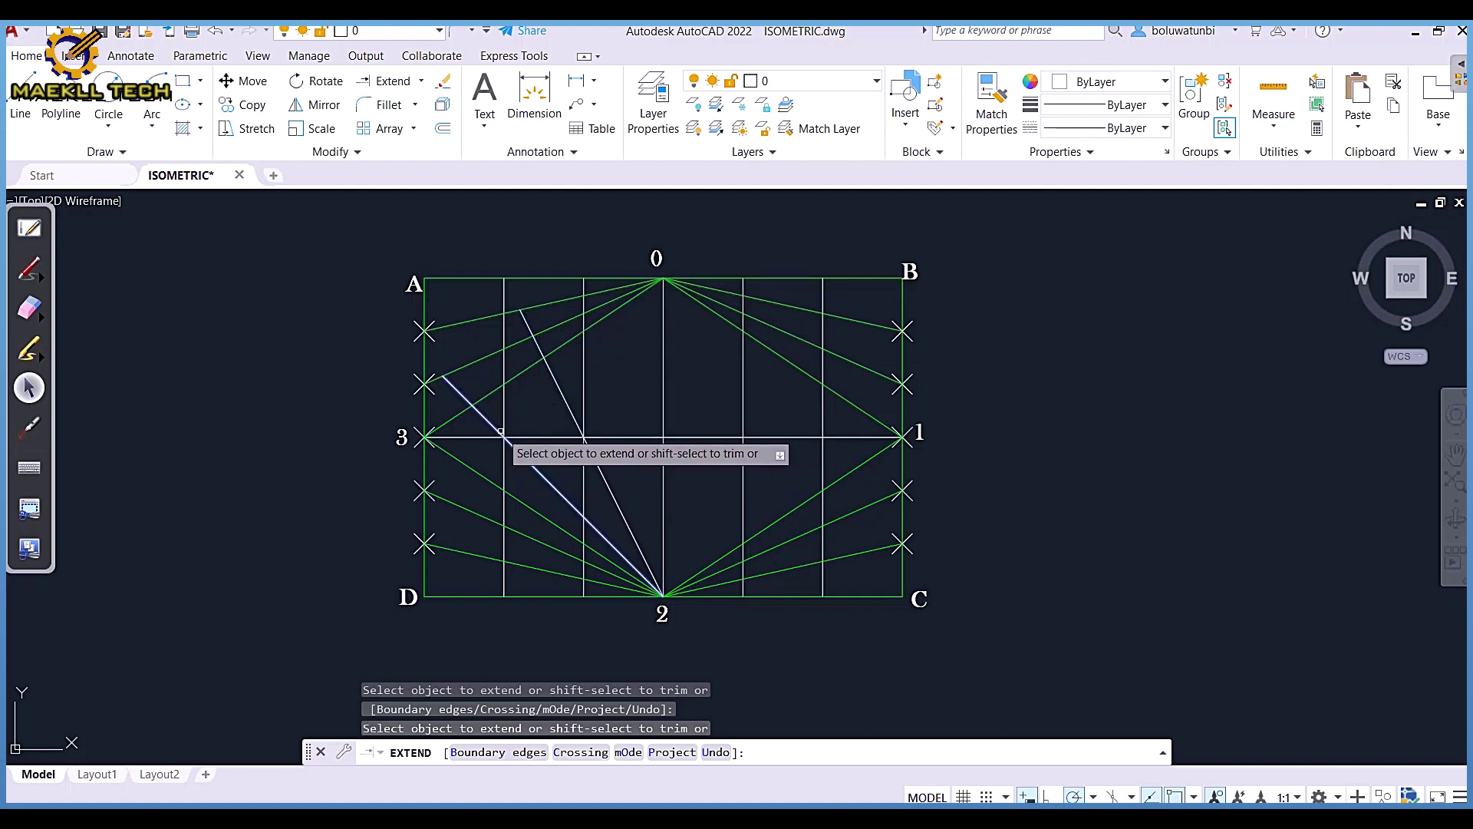
key(Escape)
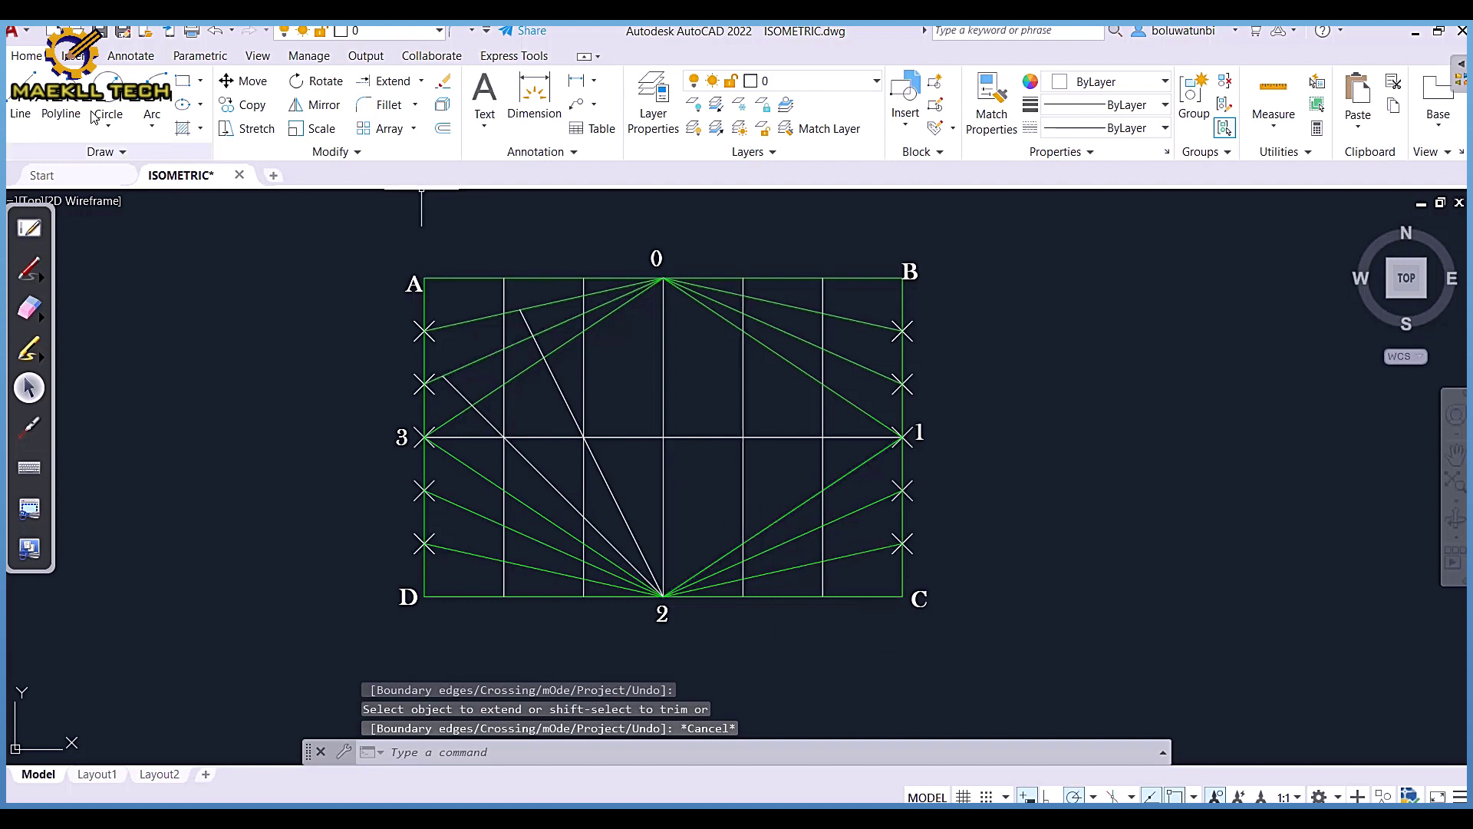
click(21, 92)
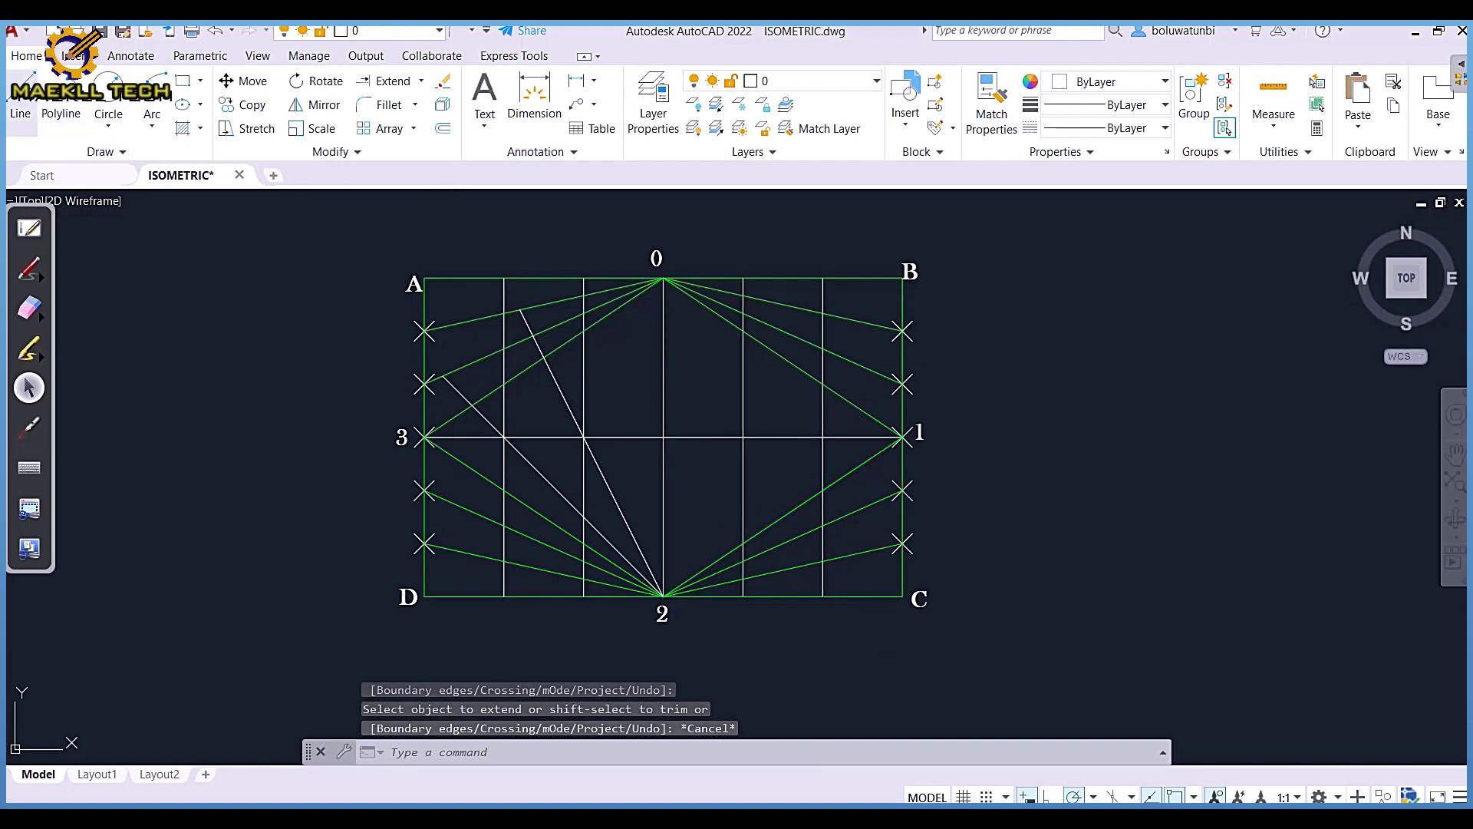
Draw two white lines from point 0 to the left intersections on line 3–1
click(663, 277)
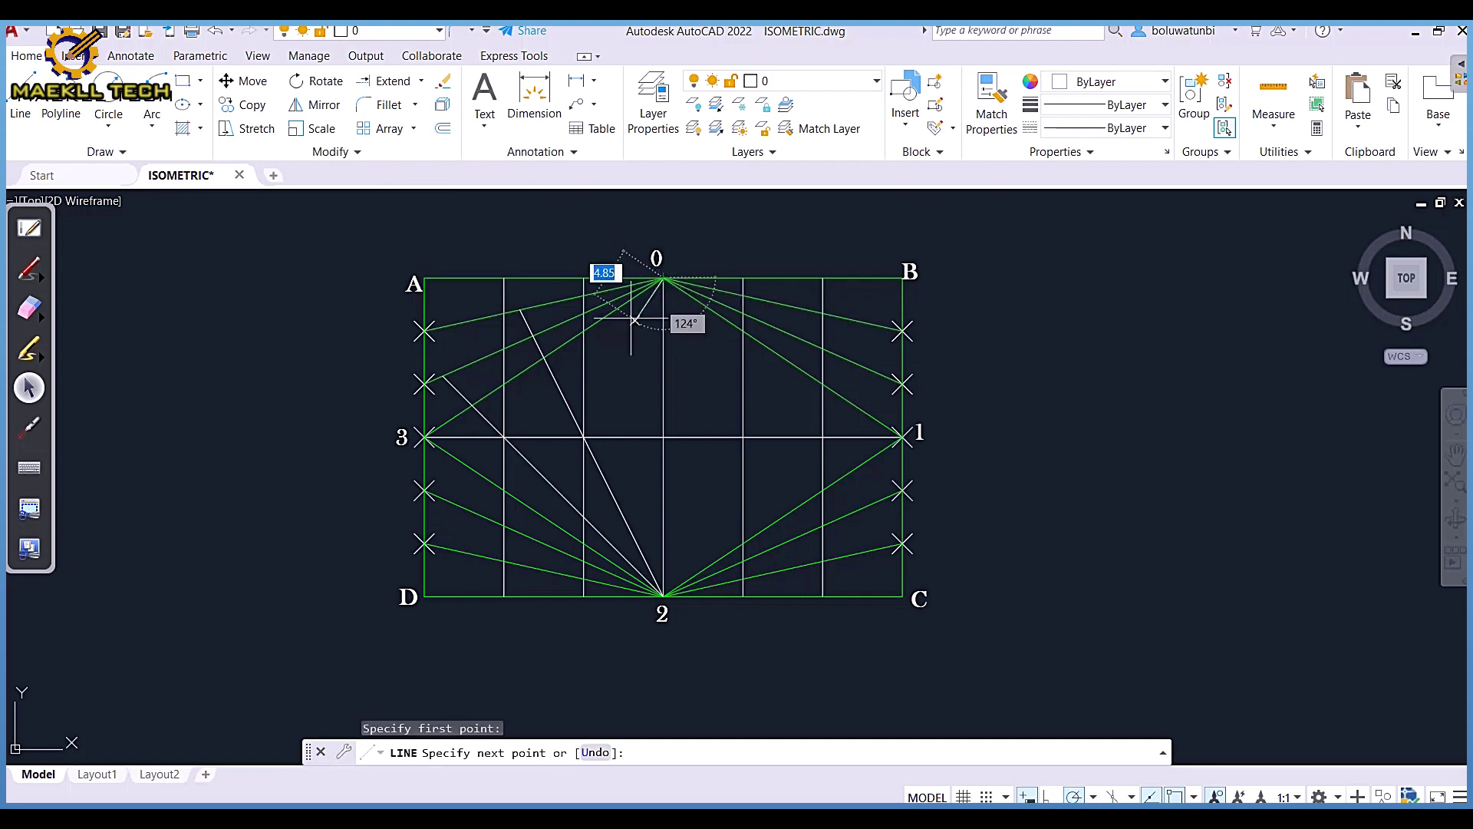
click(585, 437)
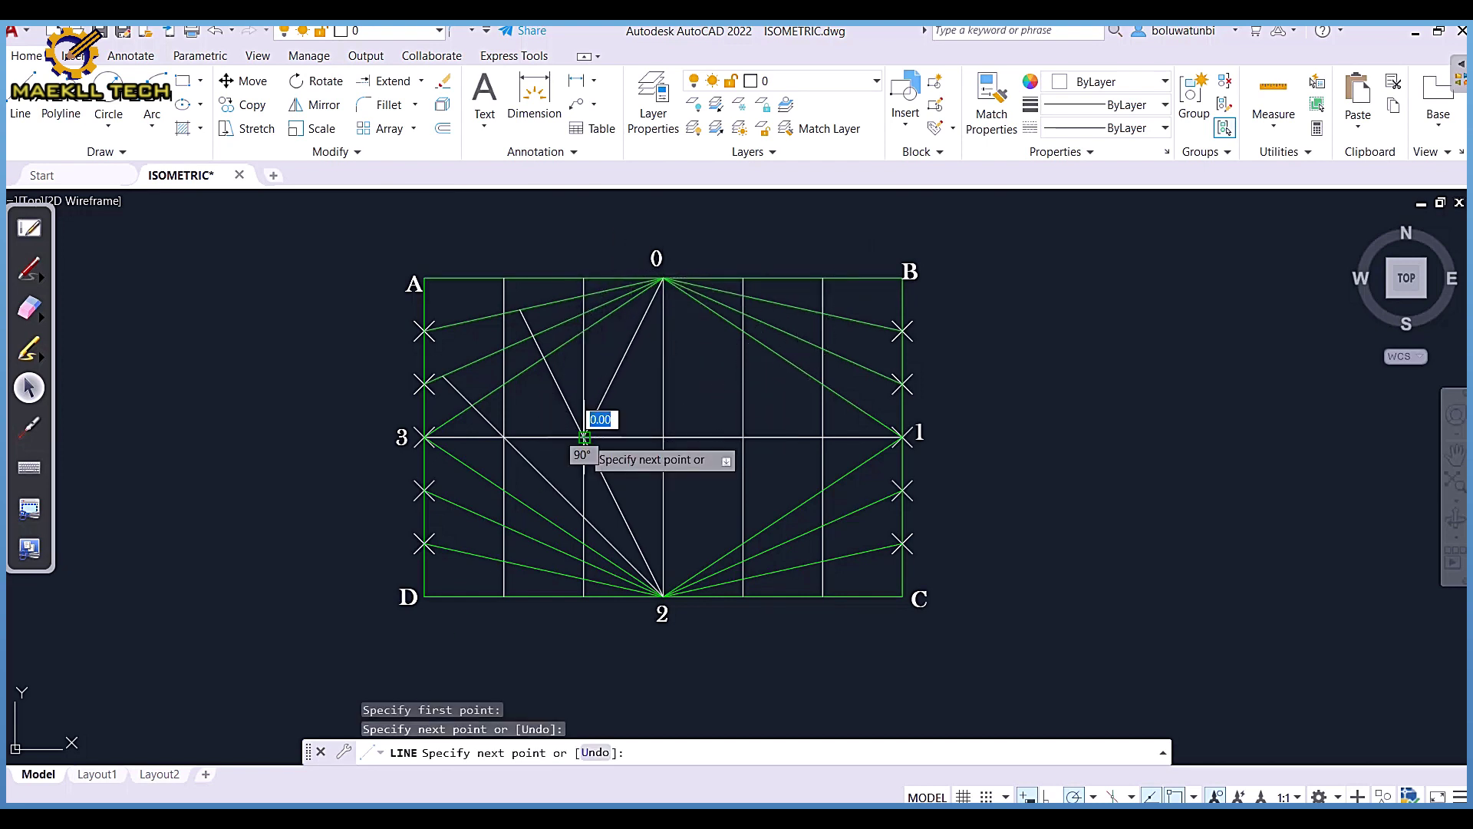
key(Escape)
click(21, 92)
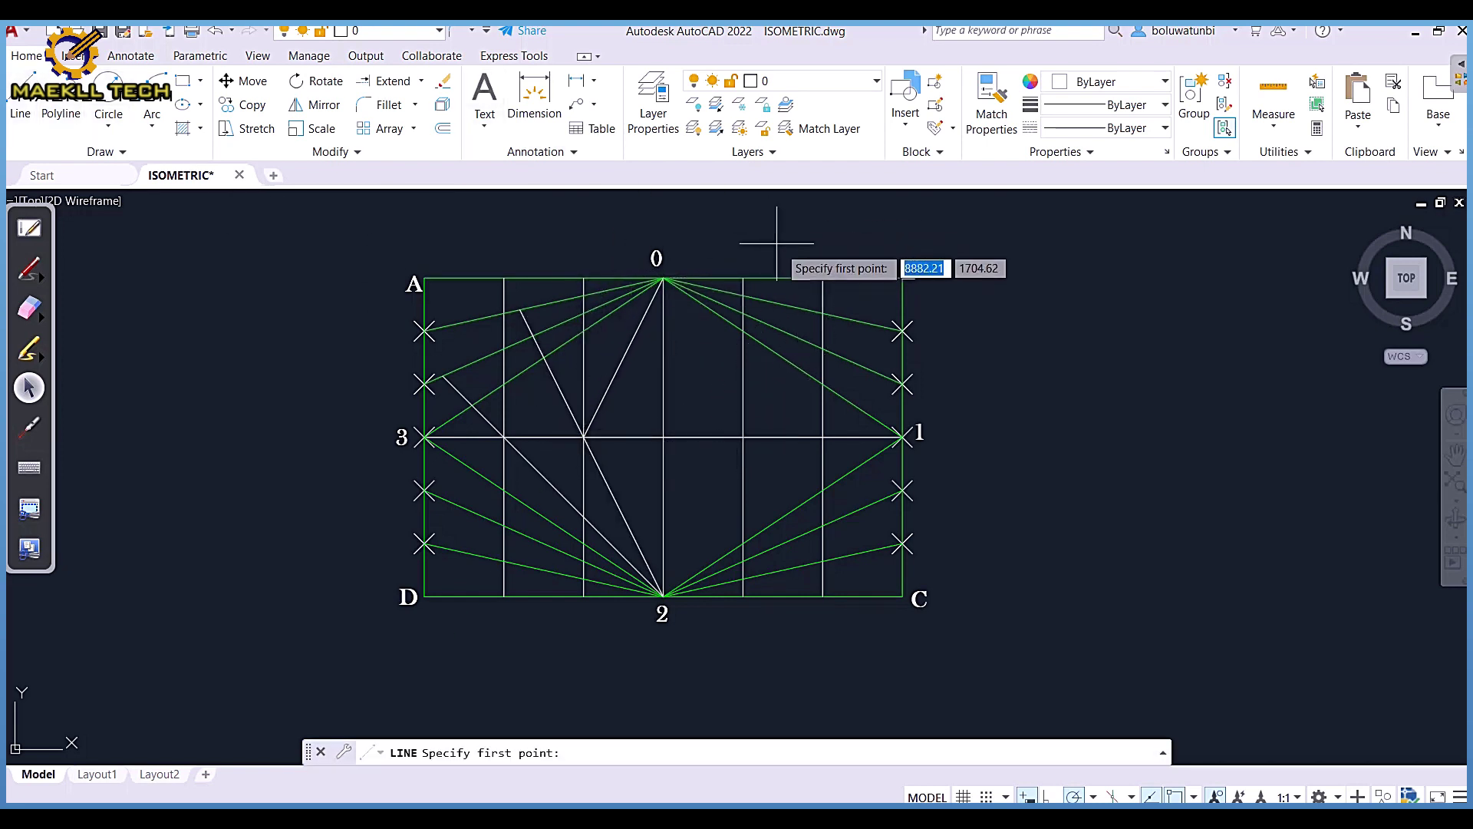
click(663, 278)
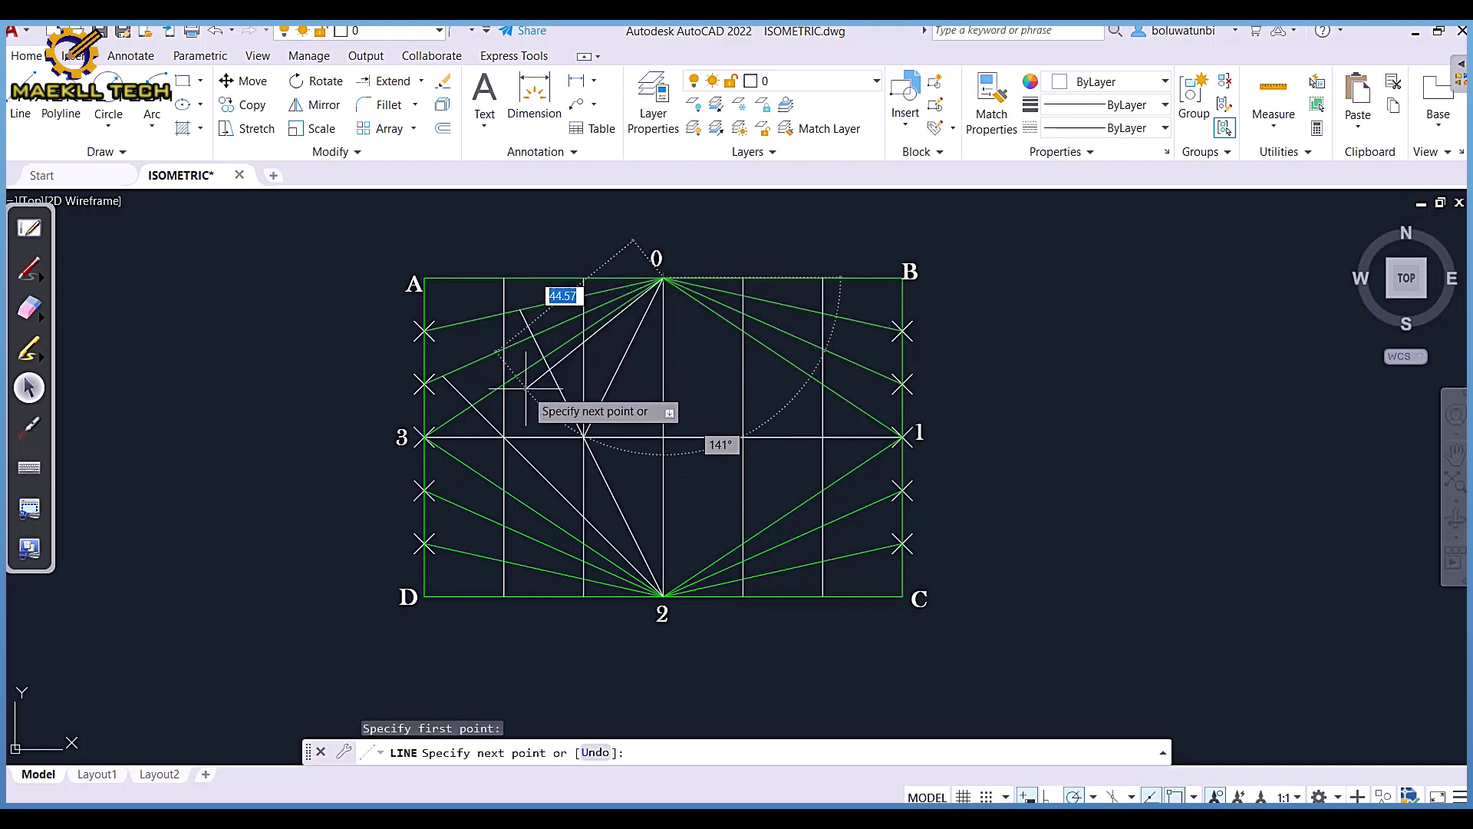
click(504, 437)
key(Escape)
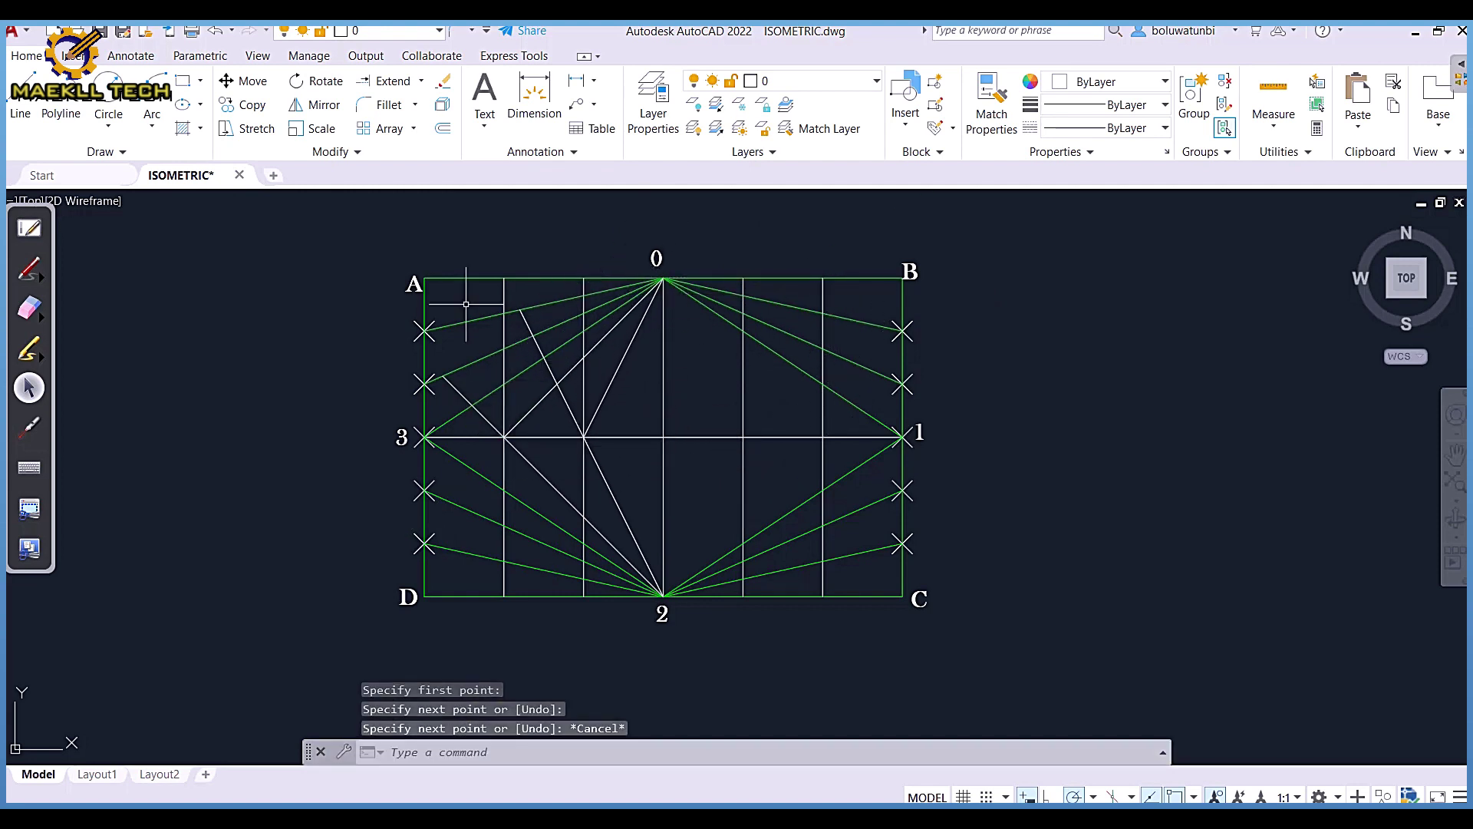
Extend both point-0 lines down to the green construction lines
click(386, 82)
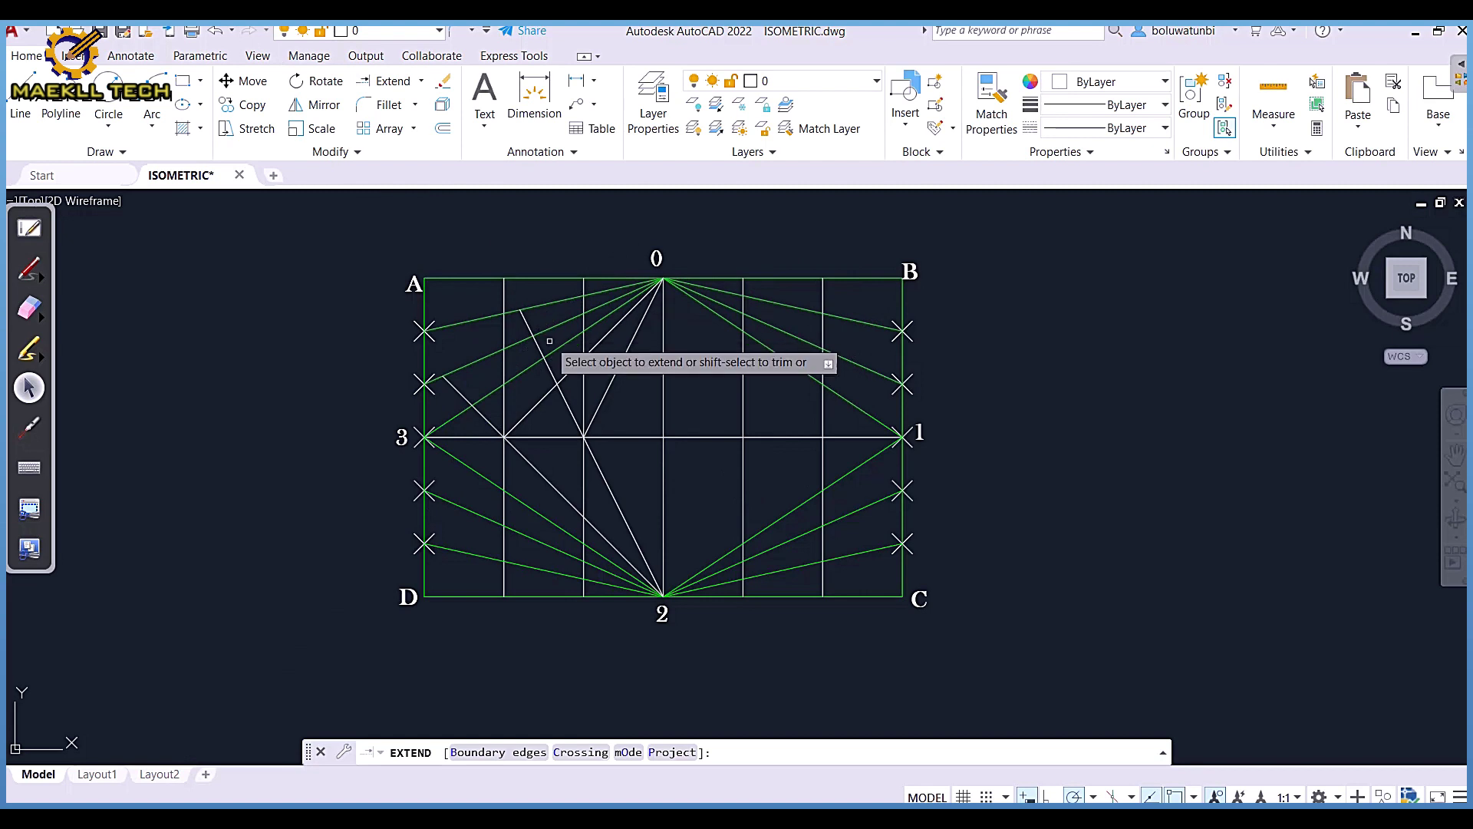
click(597, 417)
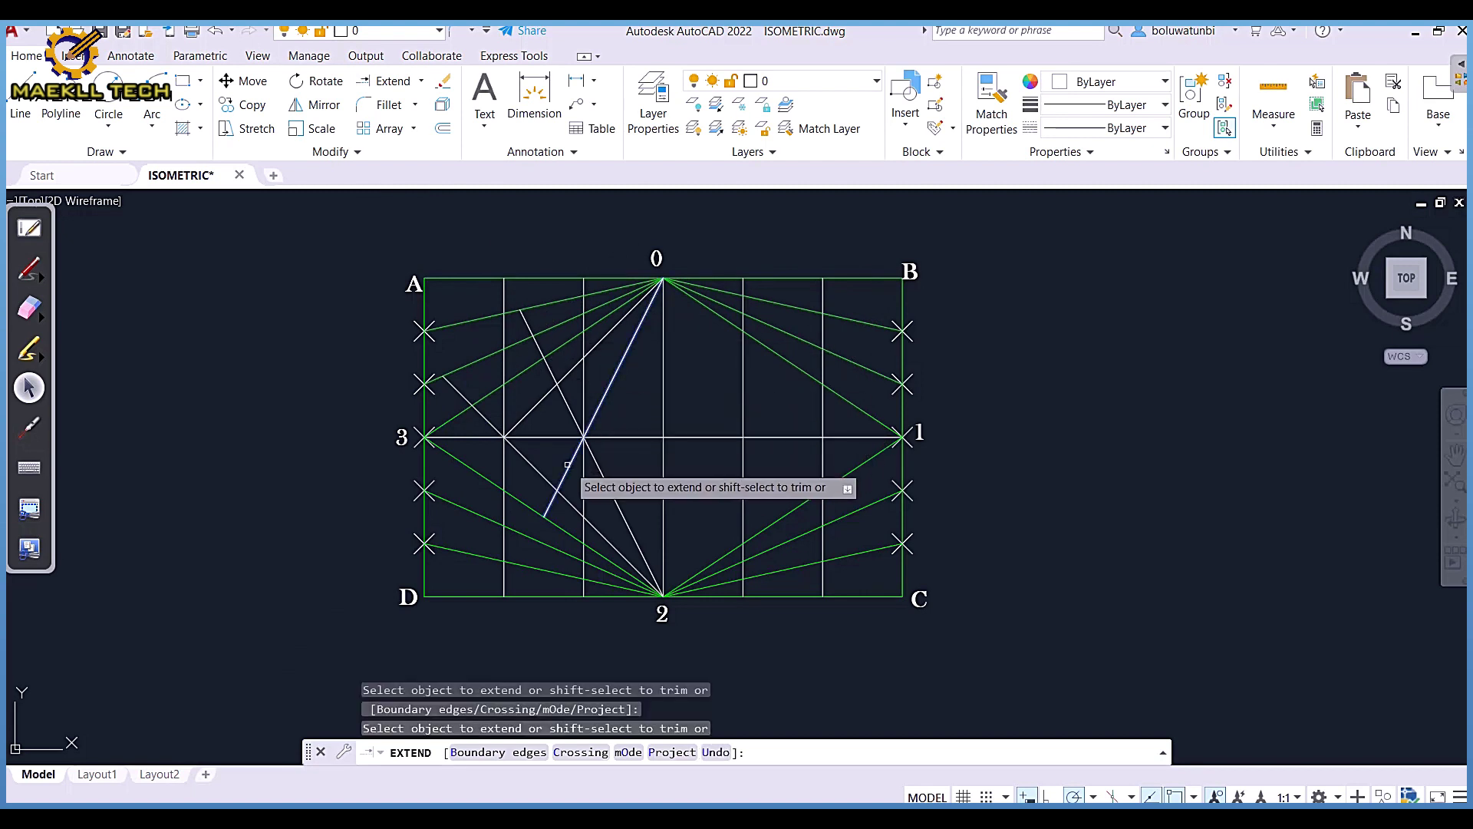
click(541, 527)
click(541, 528)
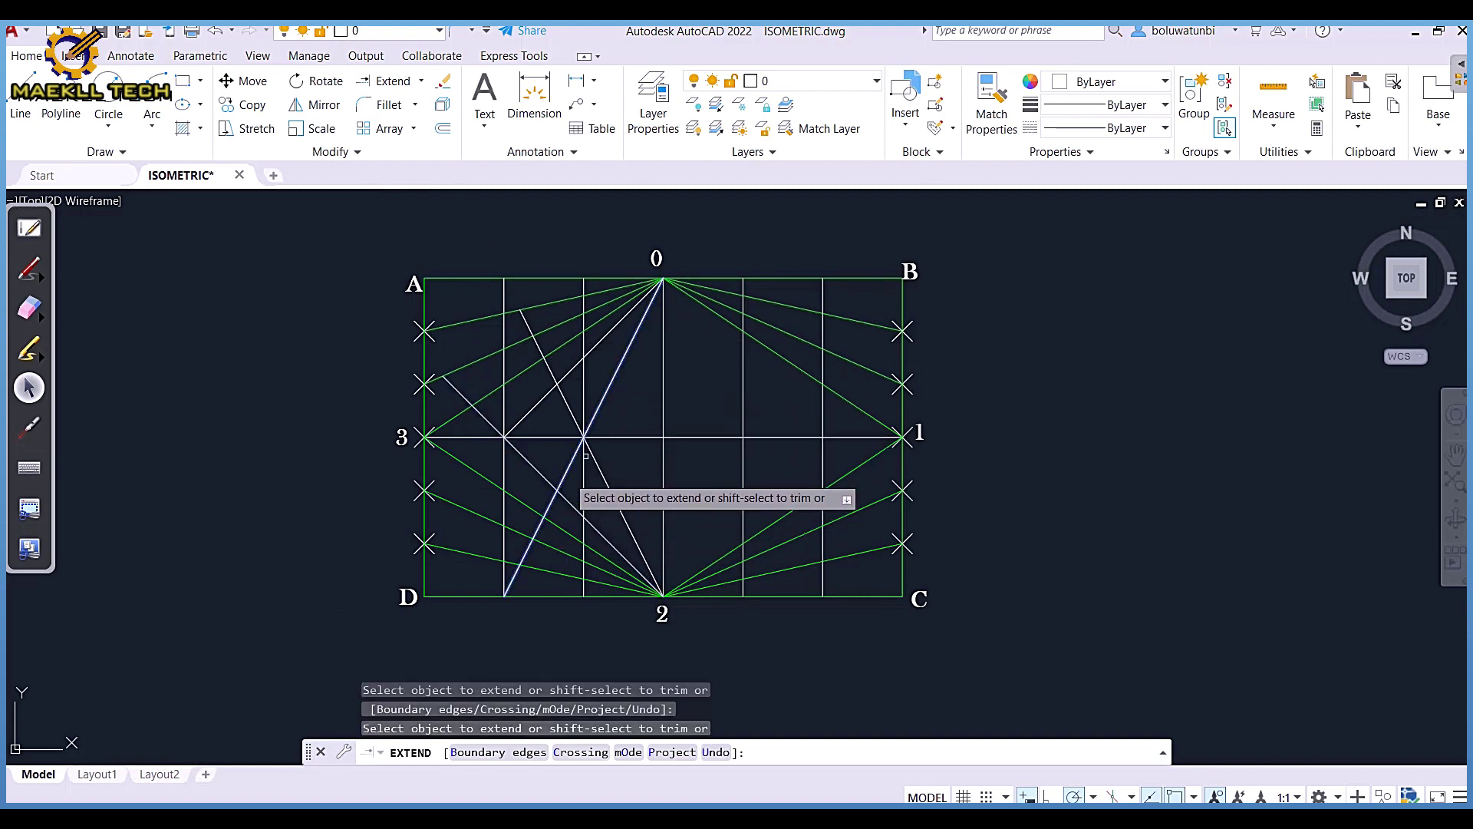
click(537, 405)
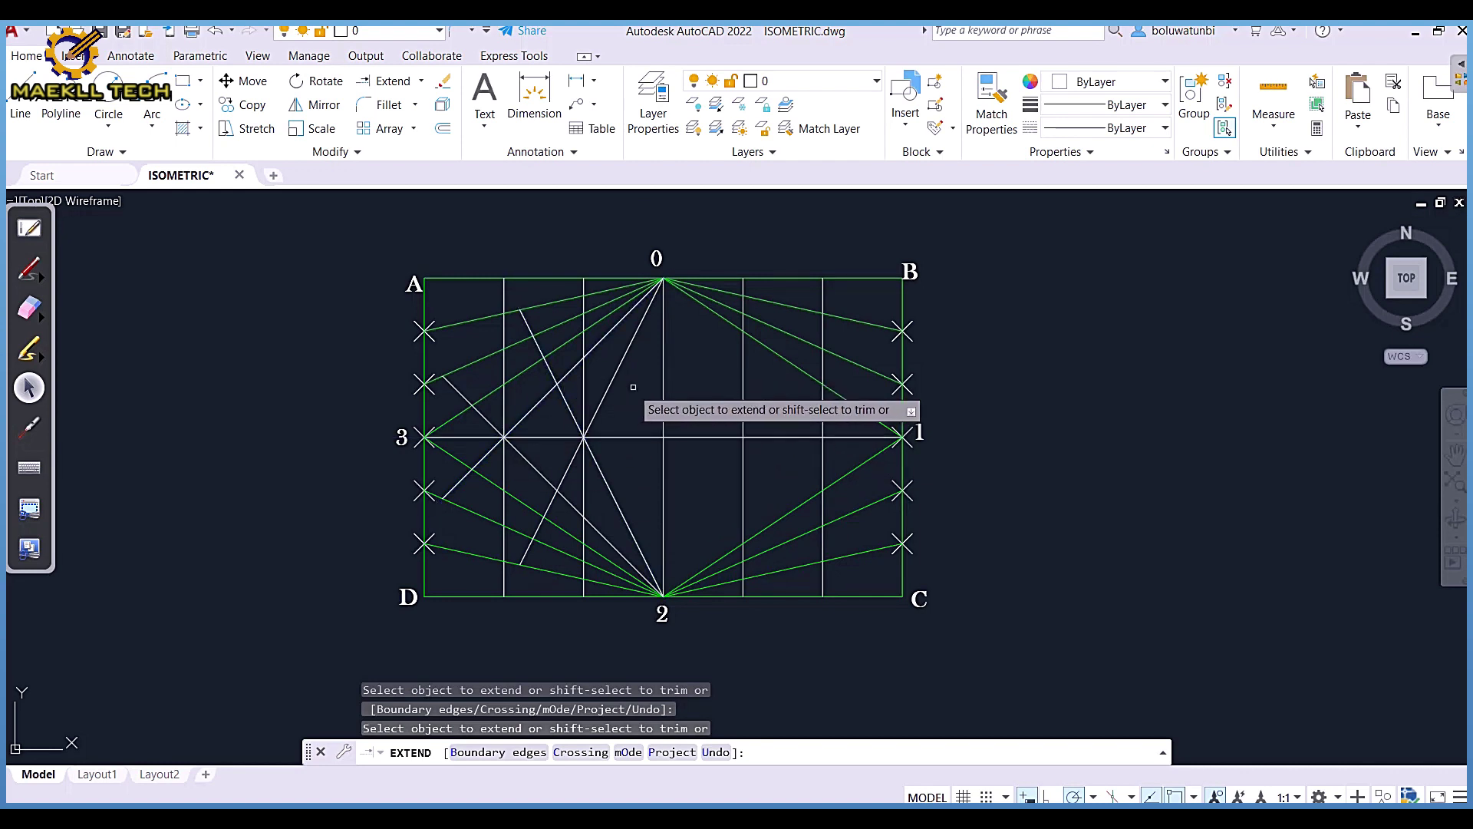
key(Escape)
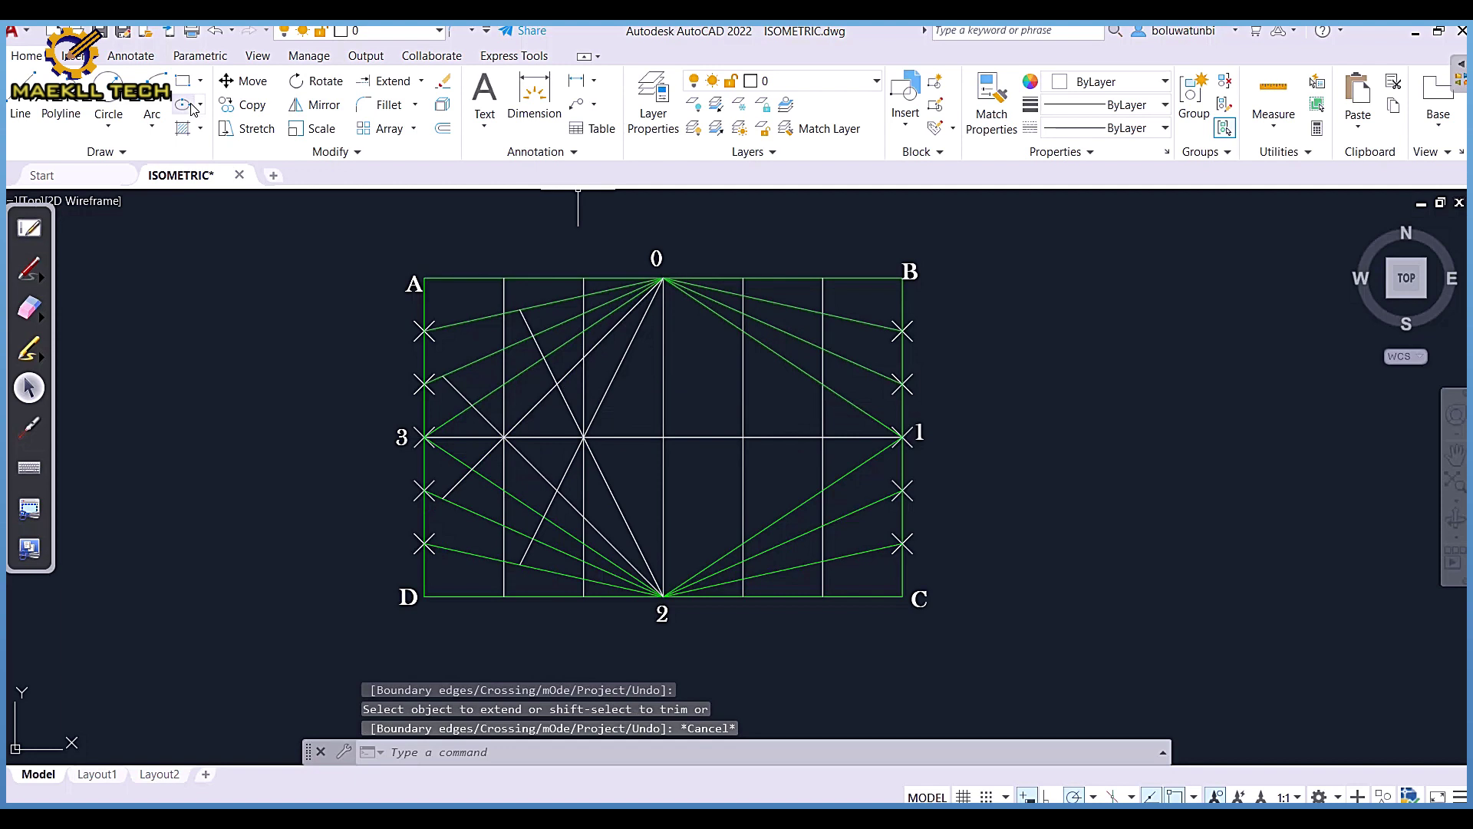
Draw a three-point arc from the upper-left intersection through point 3 to the lower-left intersection
click(161, 134)
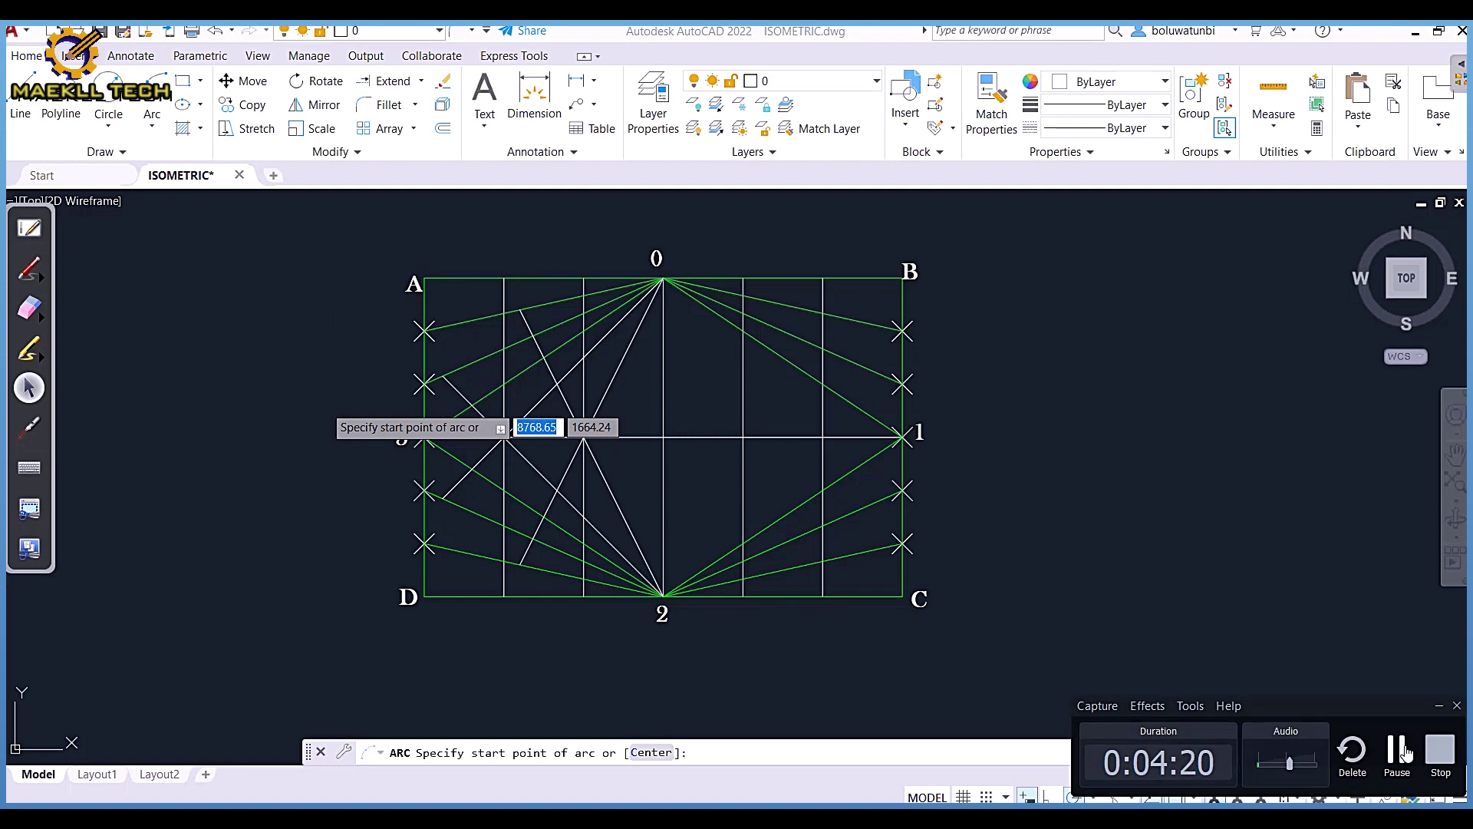
click(1398, 751)
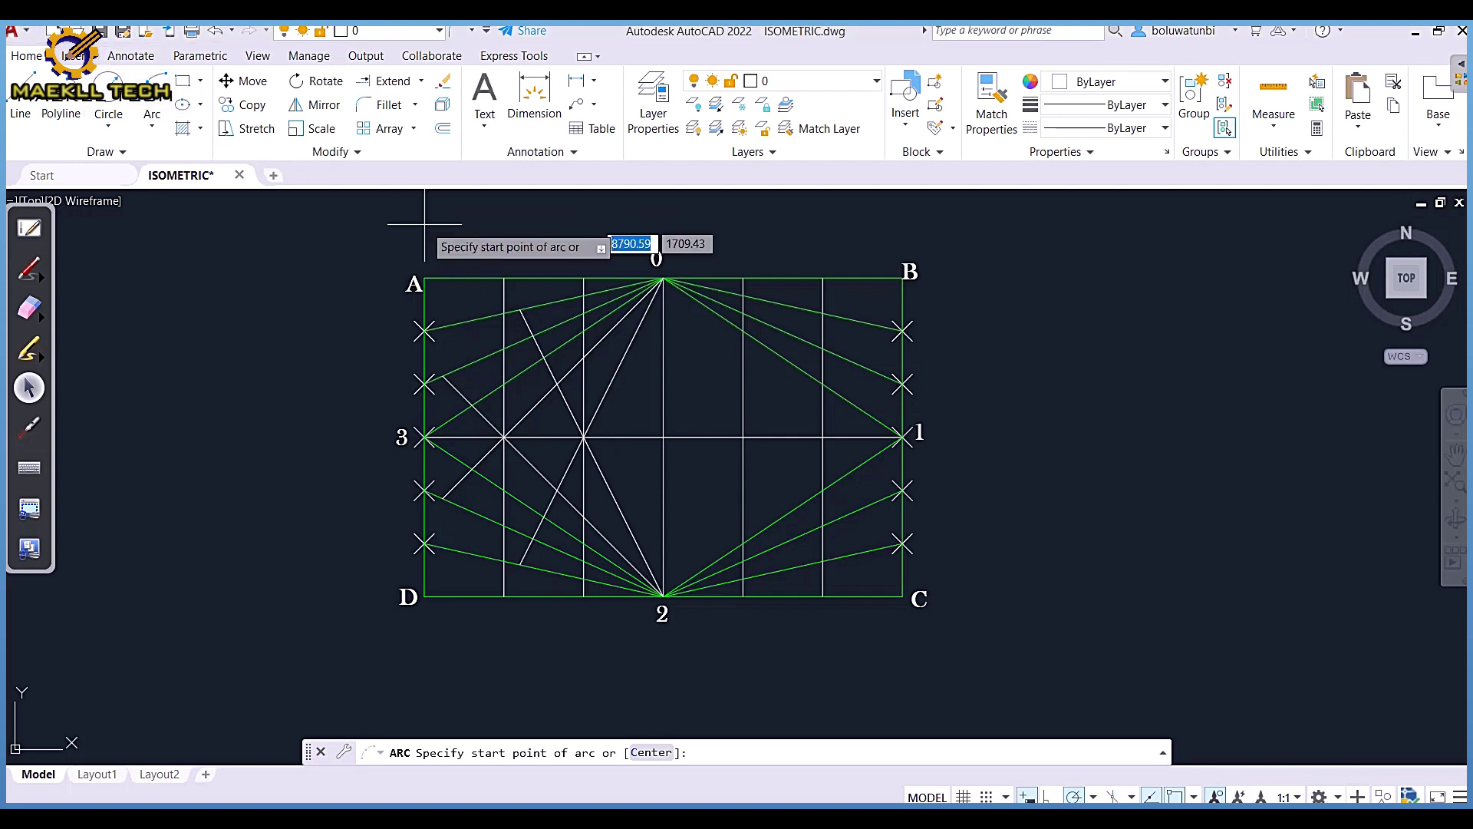
click(443, 376)
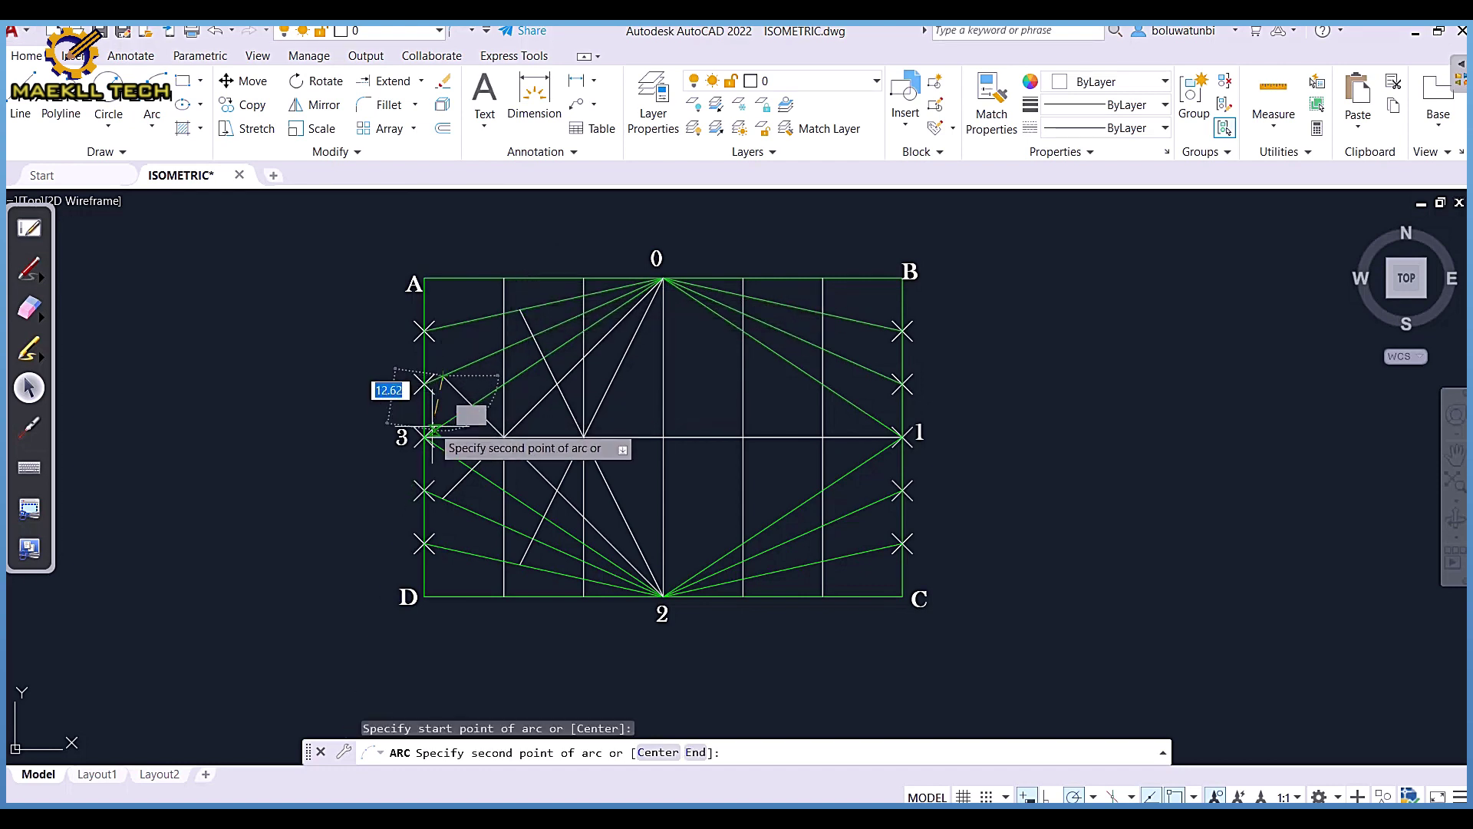
click(424, 437)
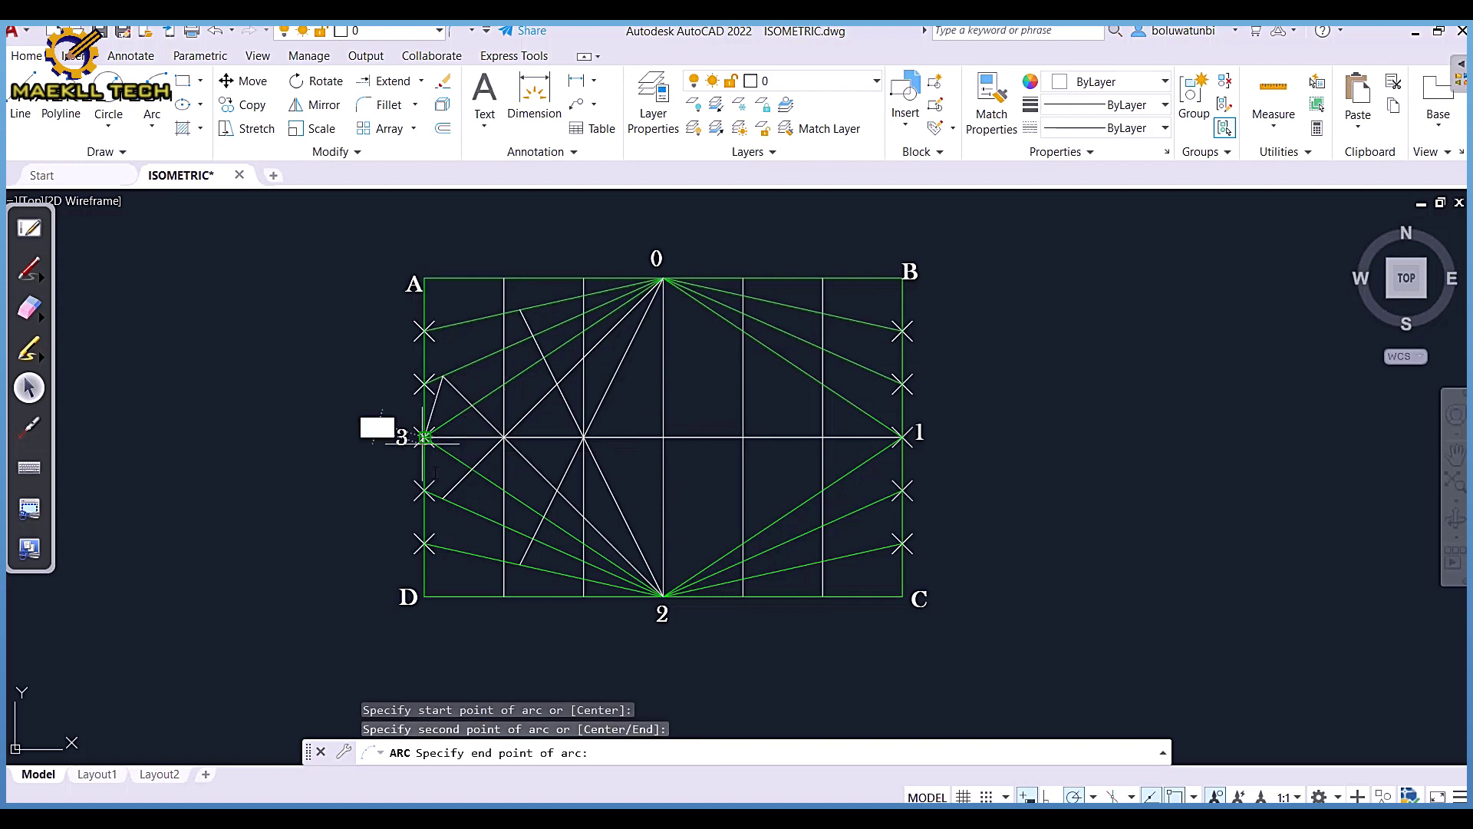
click(443, 497)
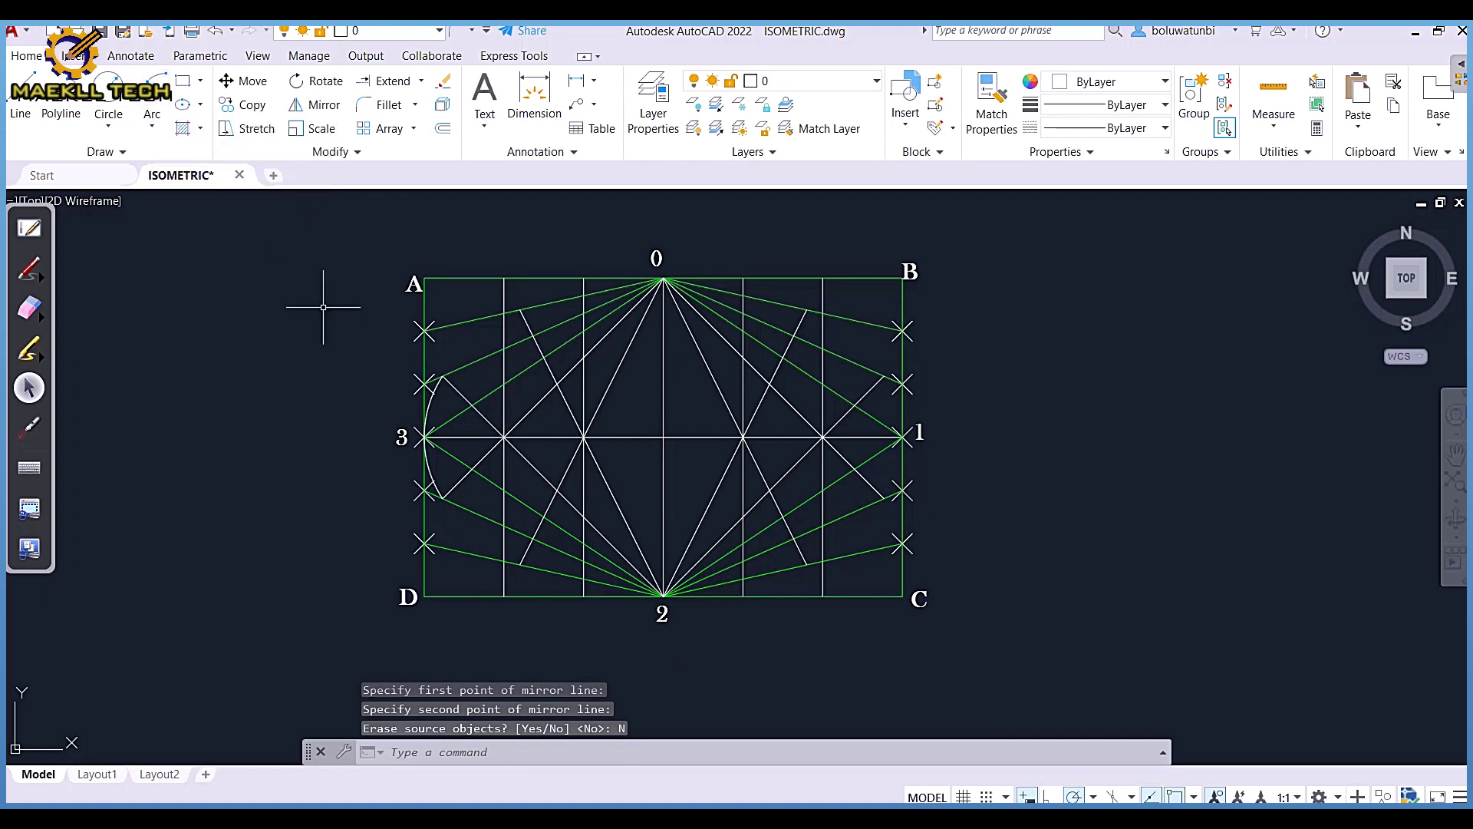
Mirror the point-3 arc about the 0–2 axis, keeping the original, to form the arc through point 1
click(429, 408)
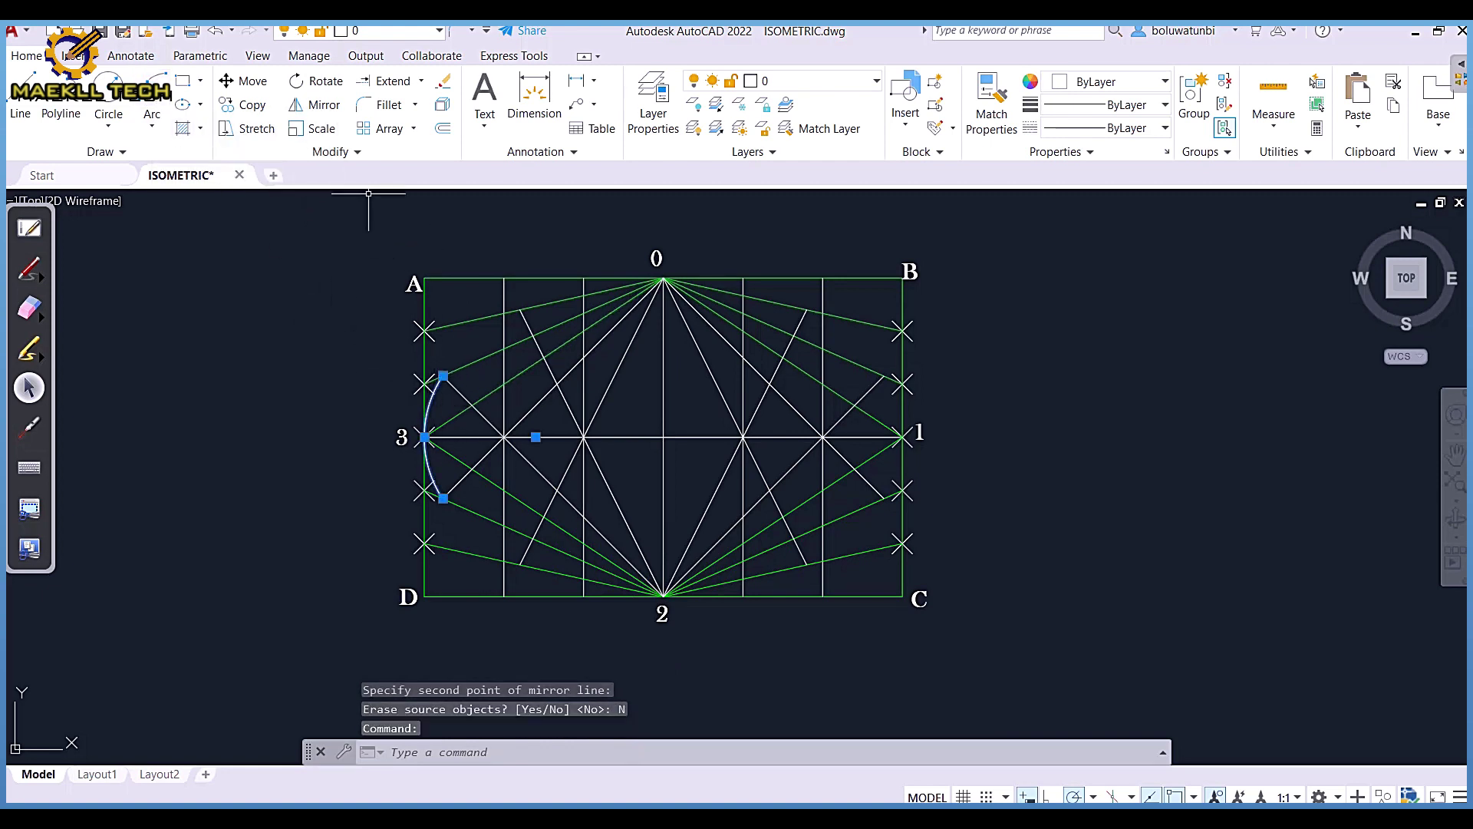
click(315, 105)
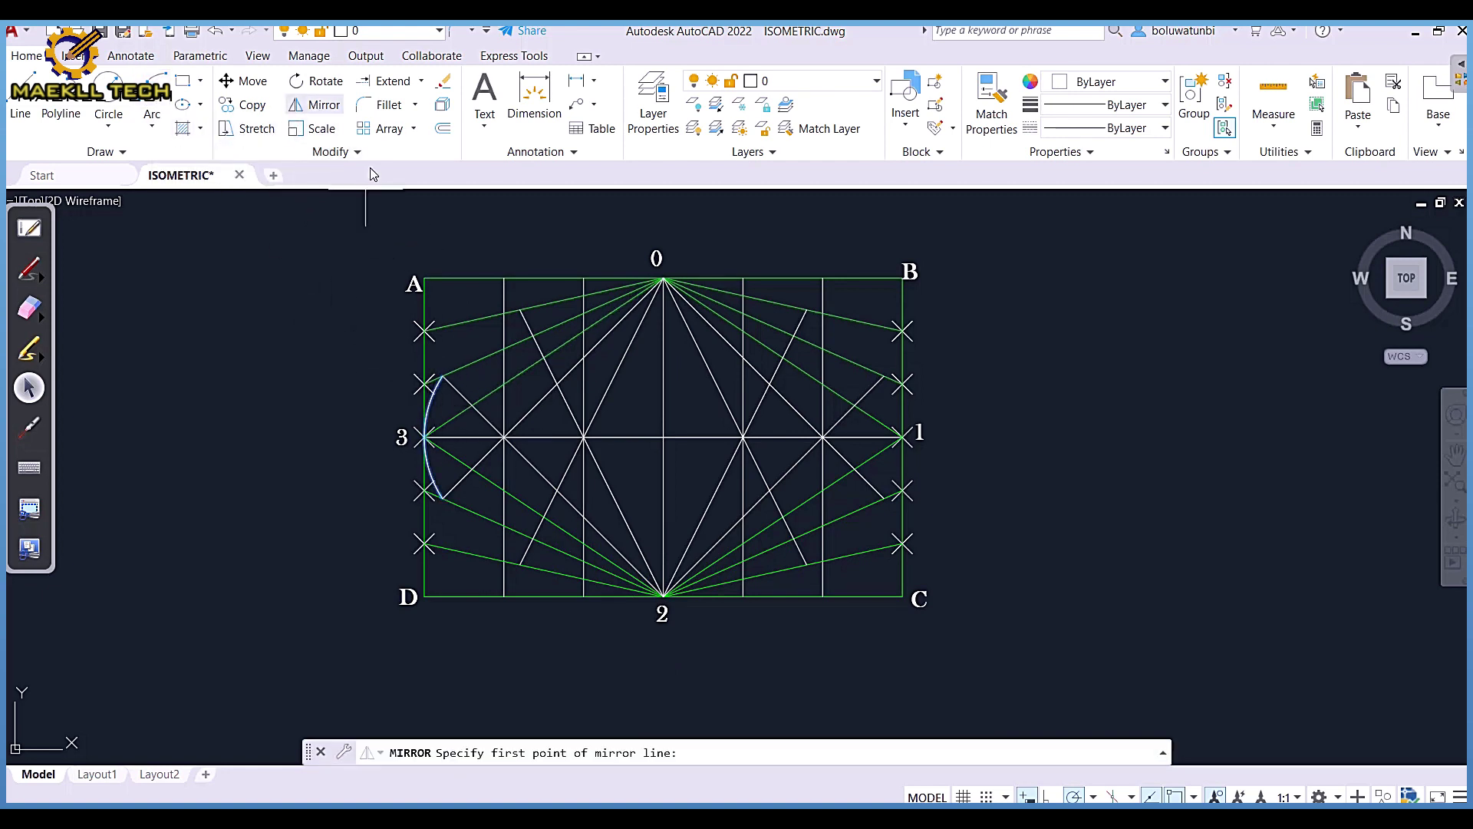
click(663, 436)
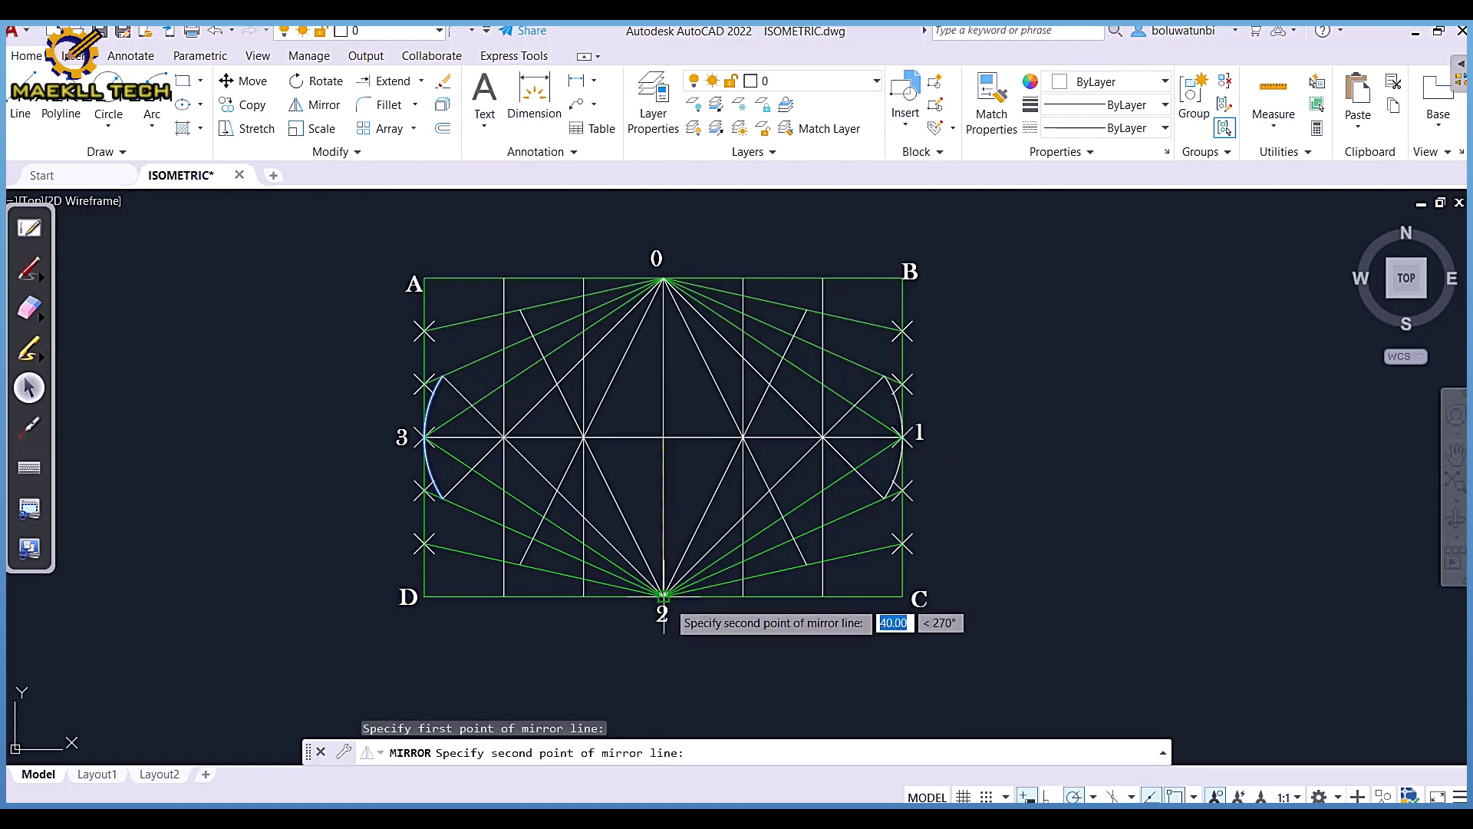
click(663, 595)
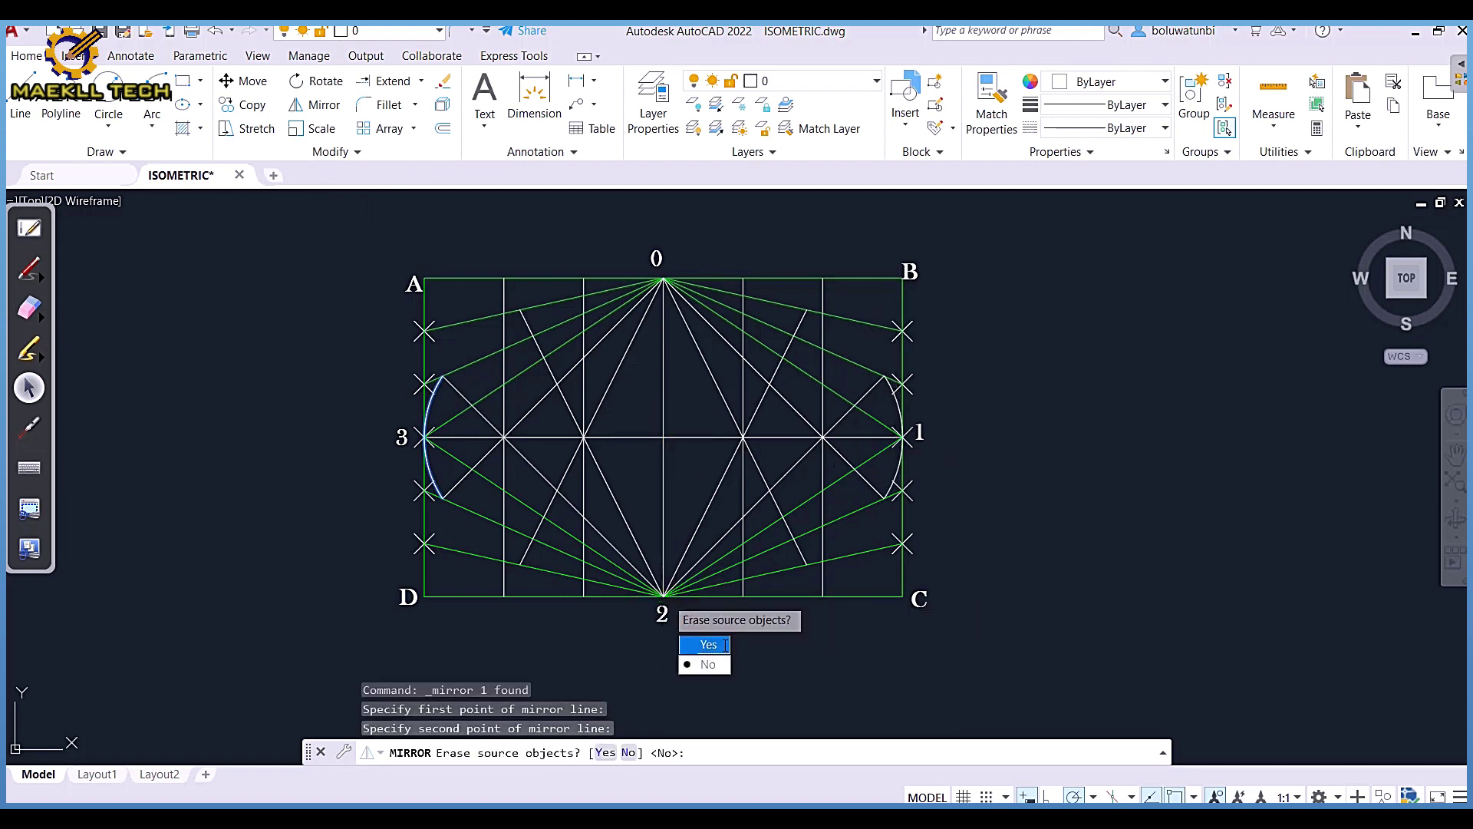
click(705, 663)
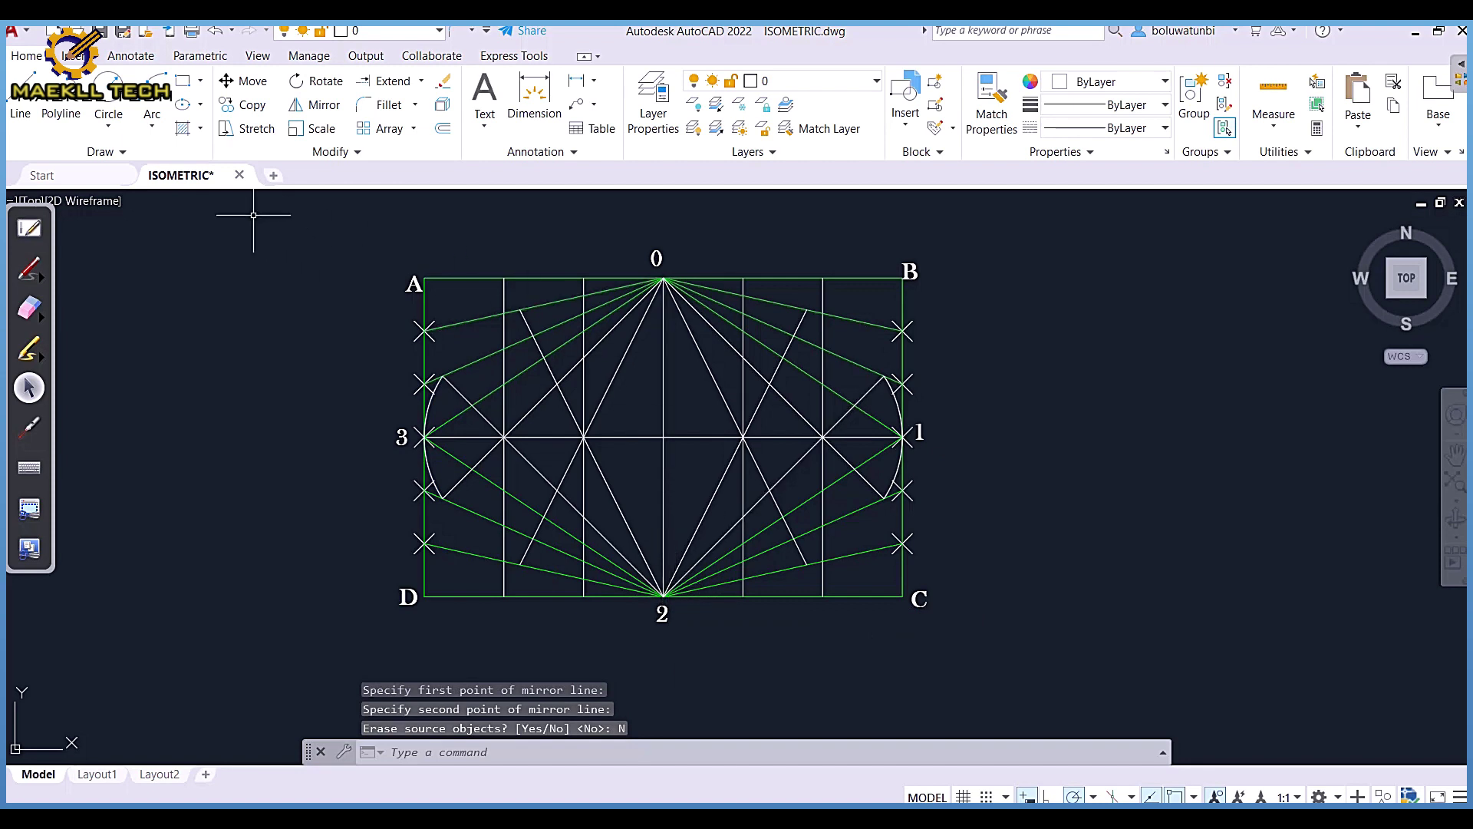
Draw a three-point arc from the upper-left curve point through point 0 to the upper-right one
click(146, 82)
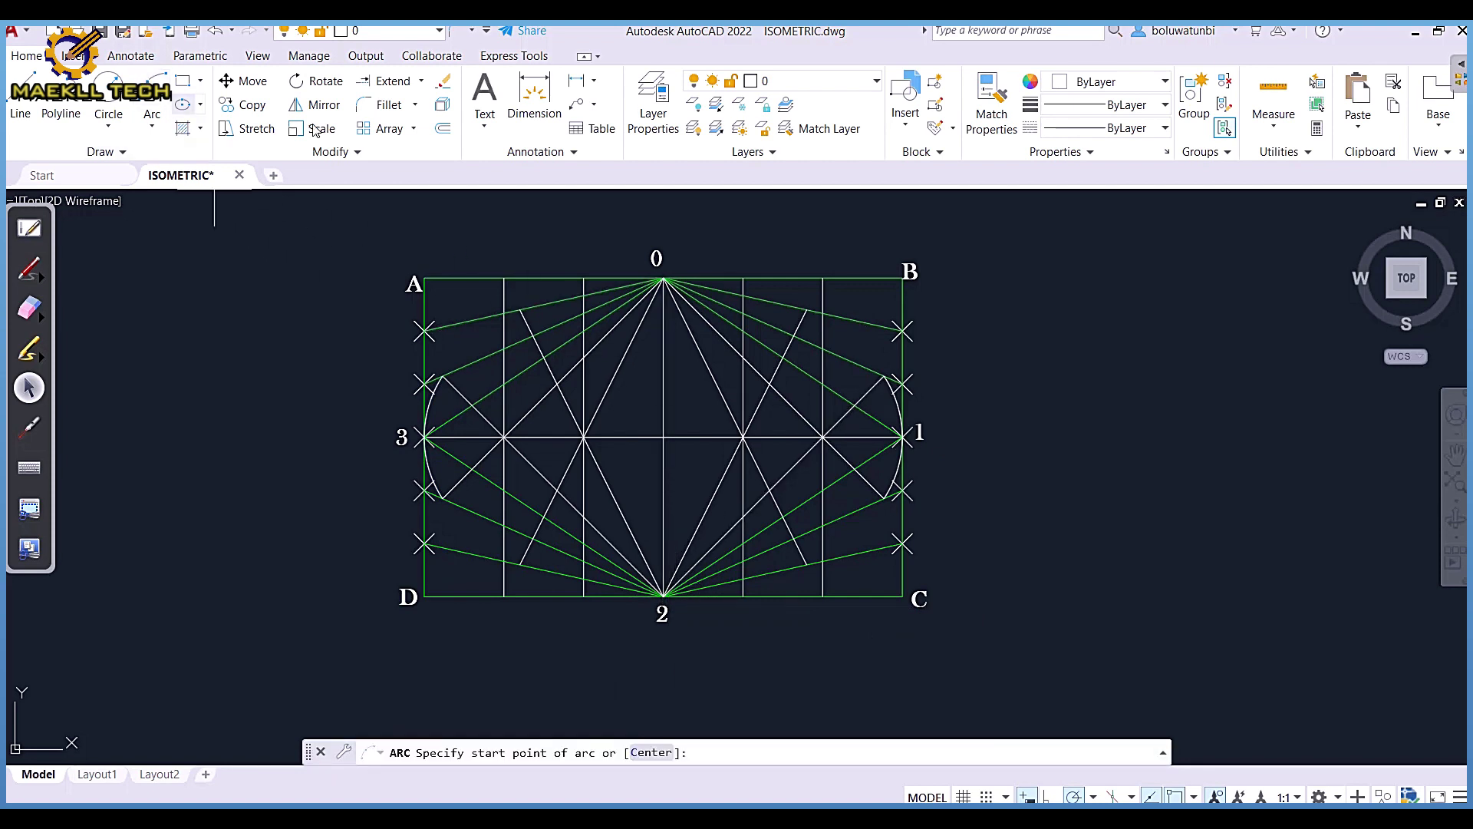
click(521, 310)
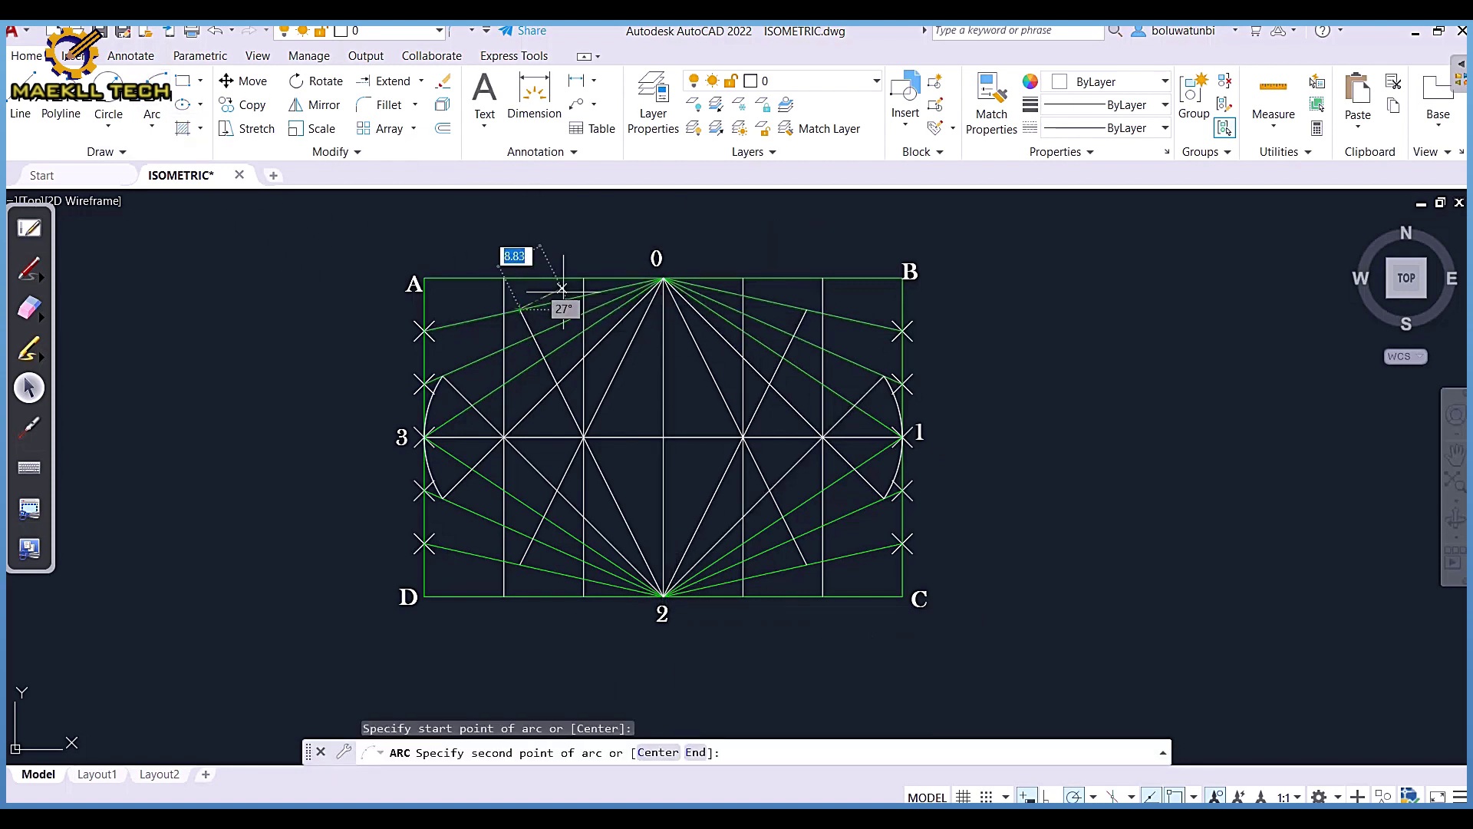
click(664, 277)
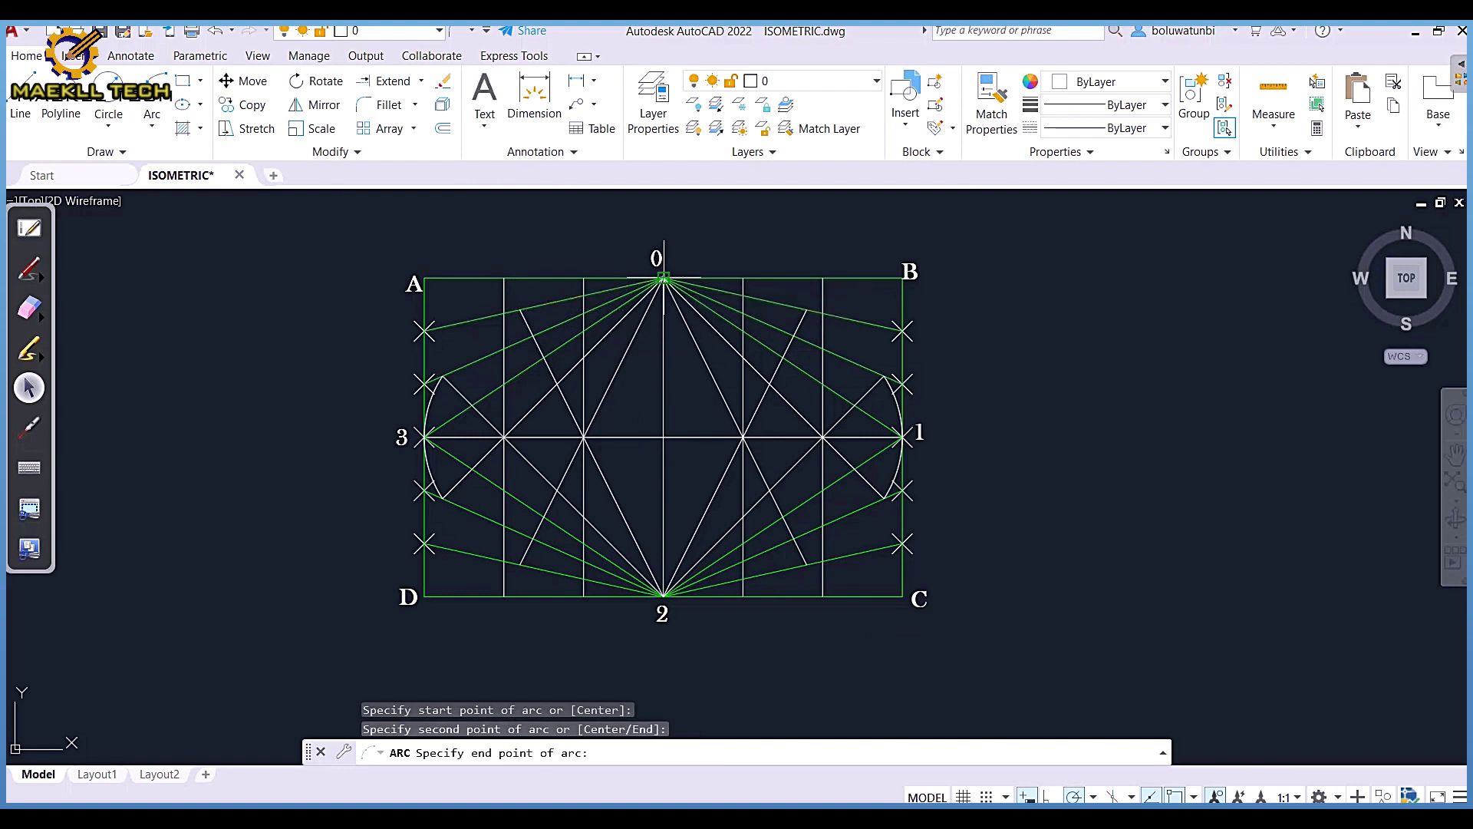
click(808, 312)
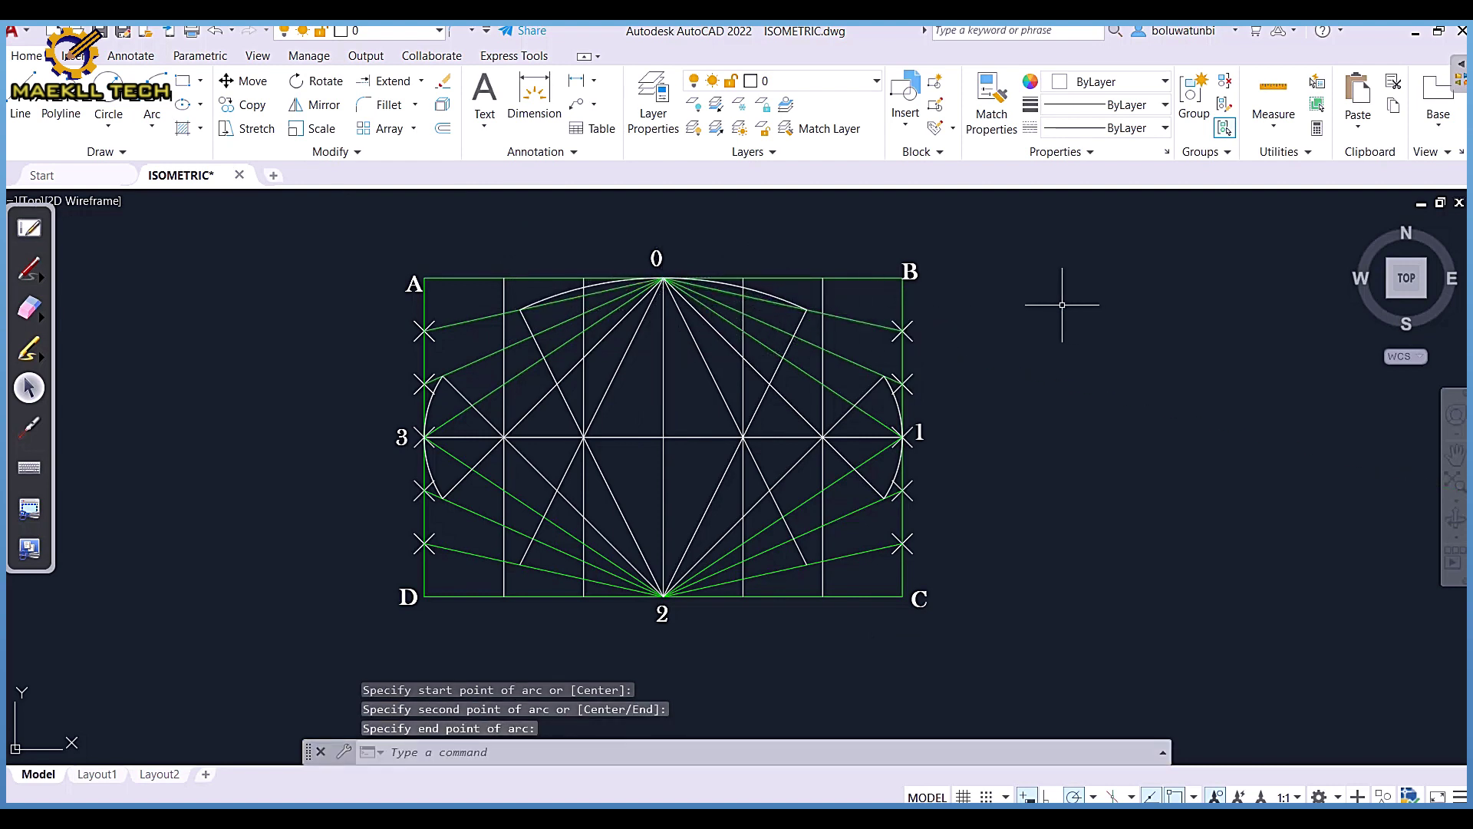
Mirror the top arc across the horizontal centre line, keeping the original, to form the arc through point 2
click(789, 305)
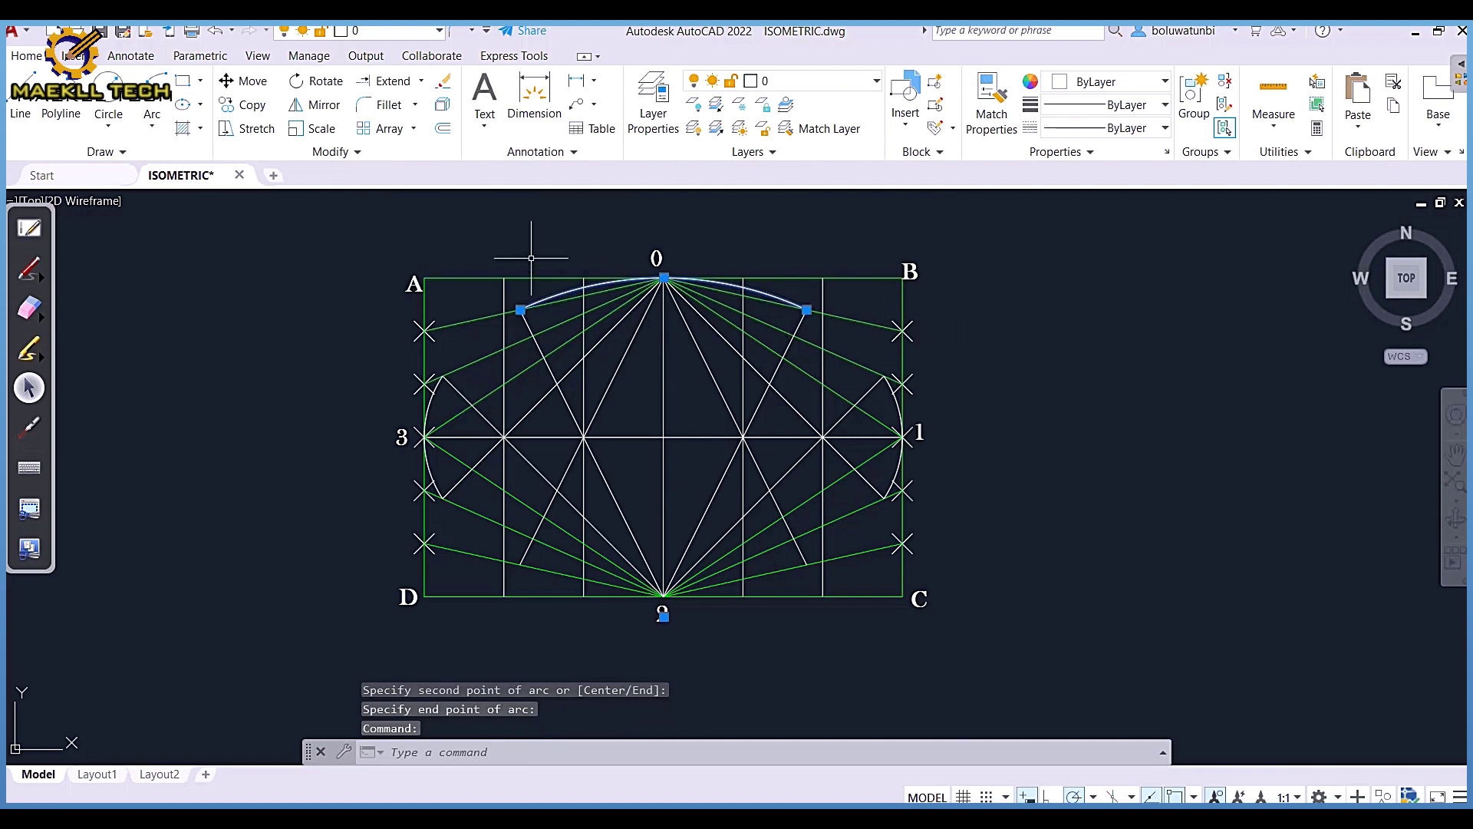
click(324, 106)
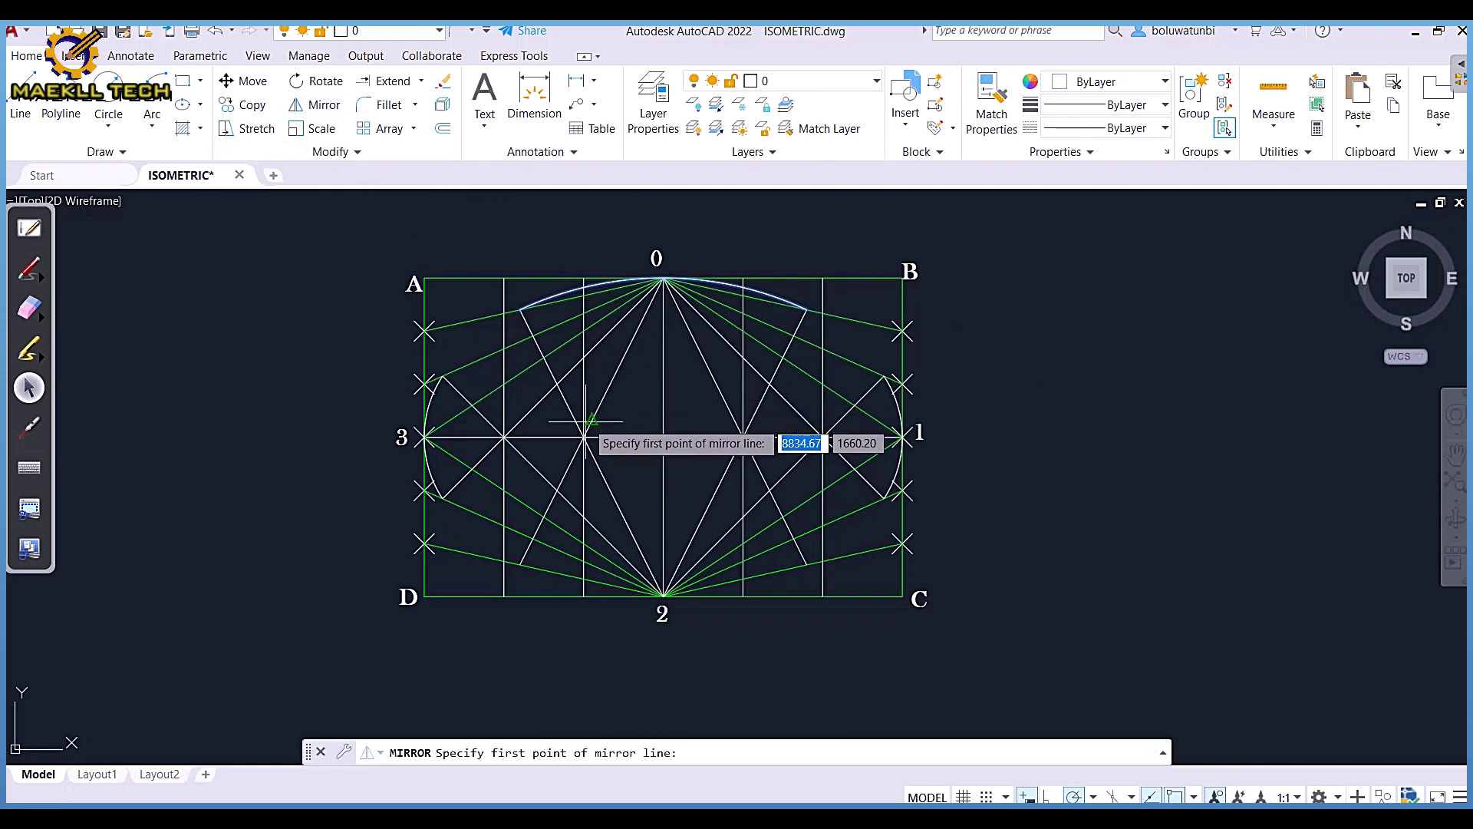
click(609, 430)
click(668, 437)
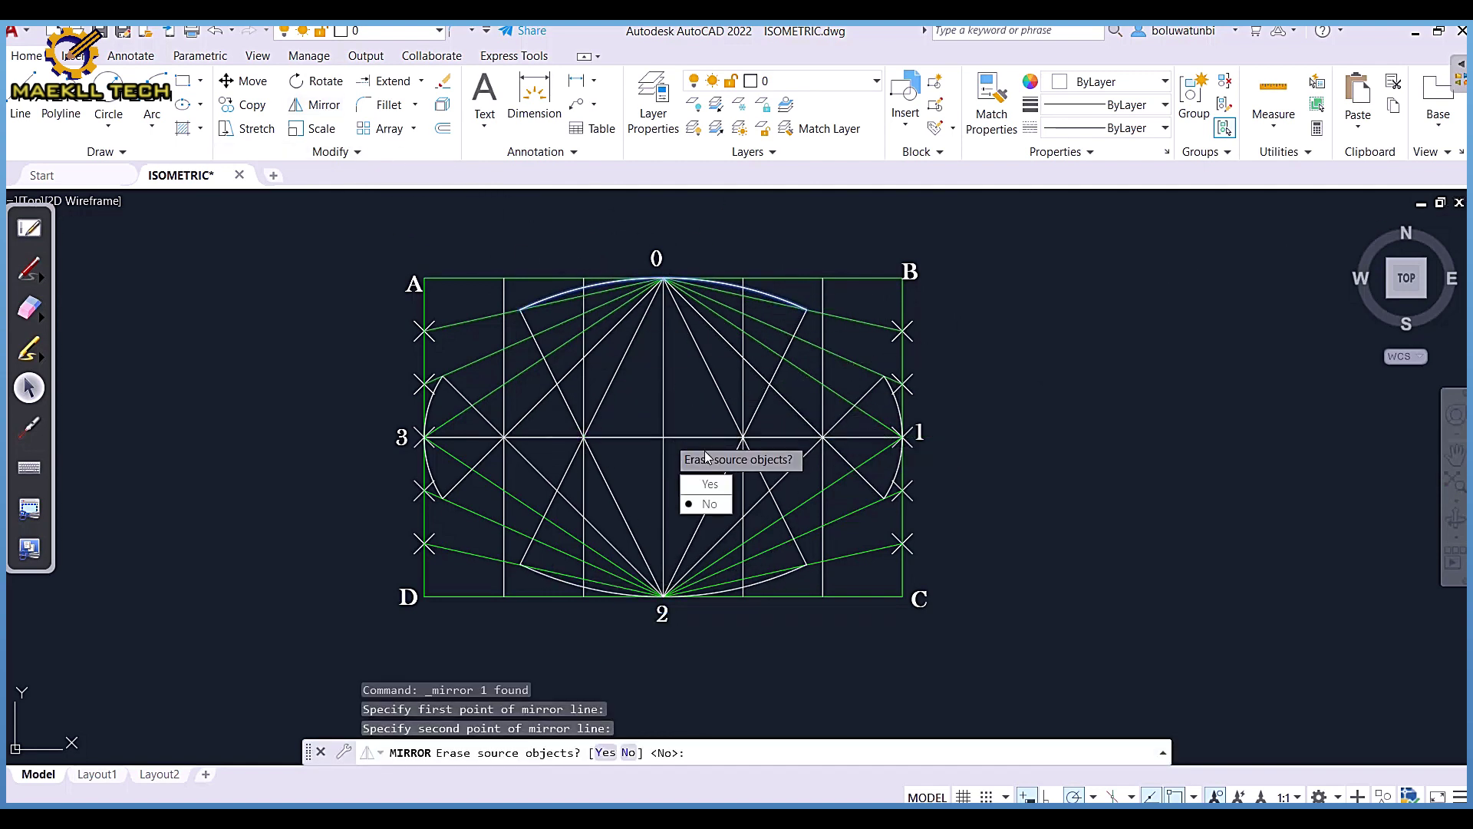
click(710, 503)
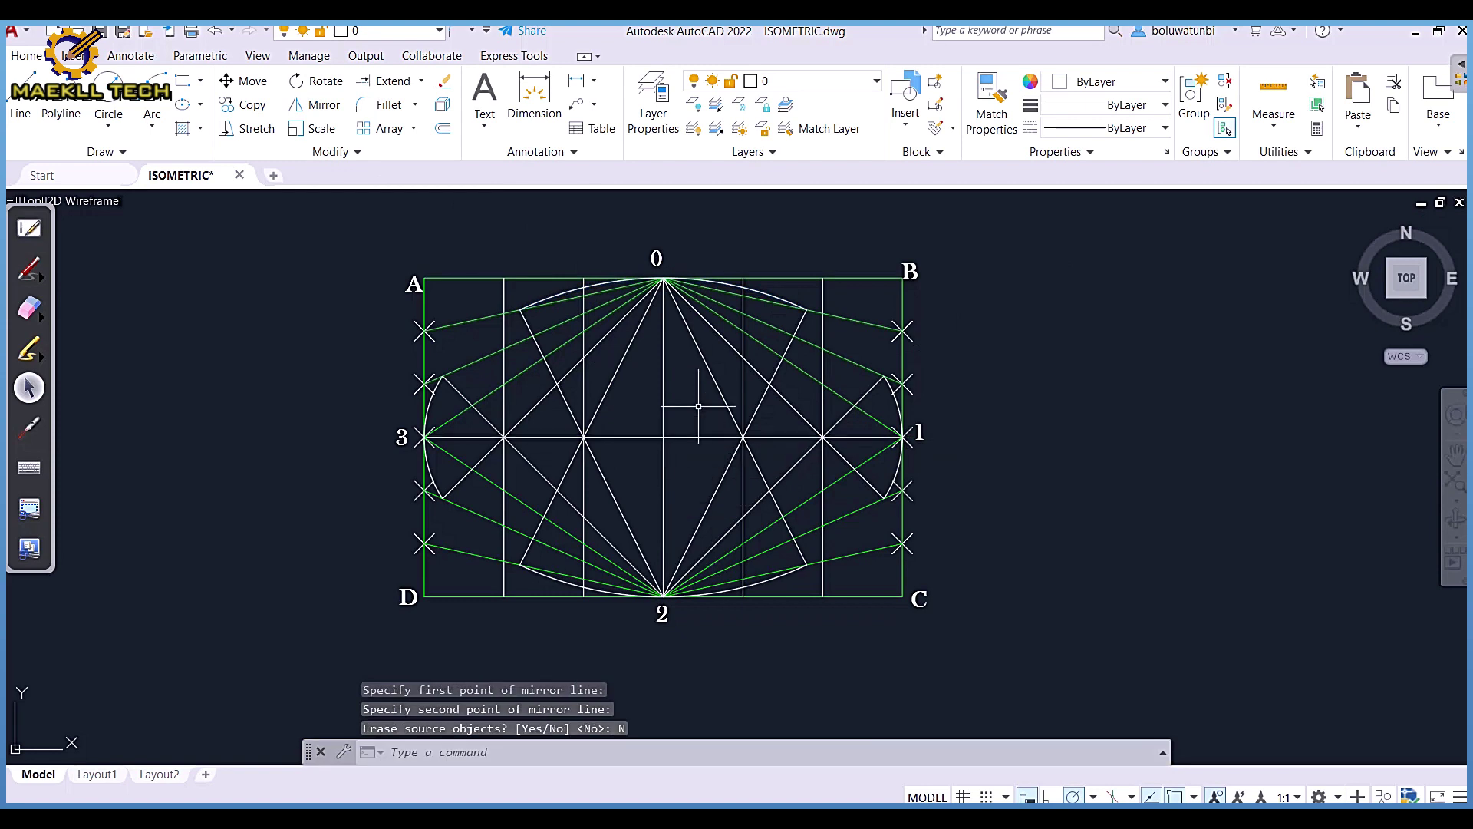
click(783, 300)
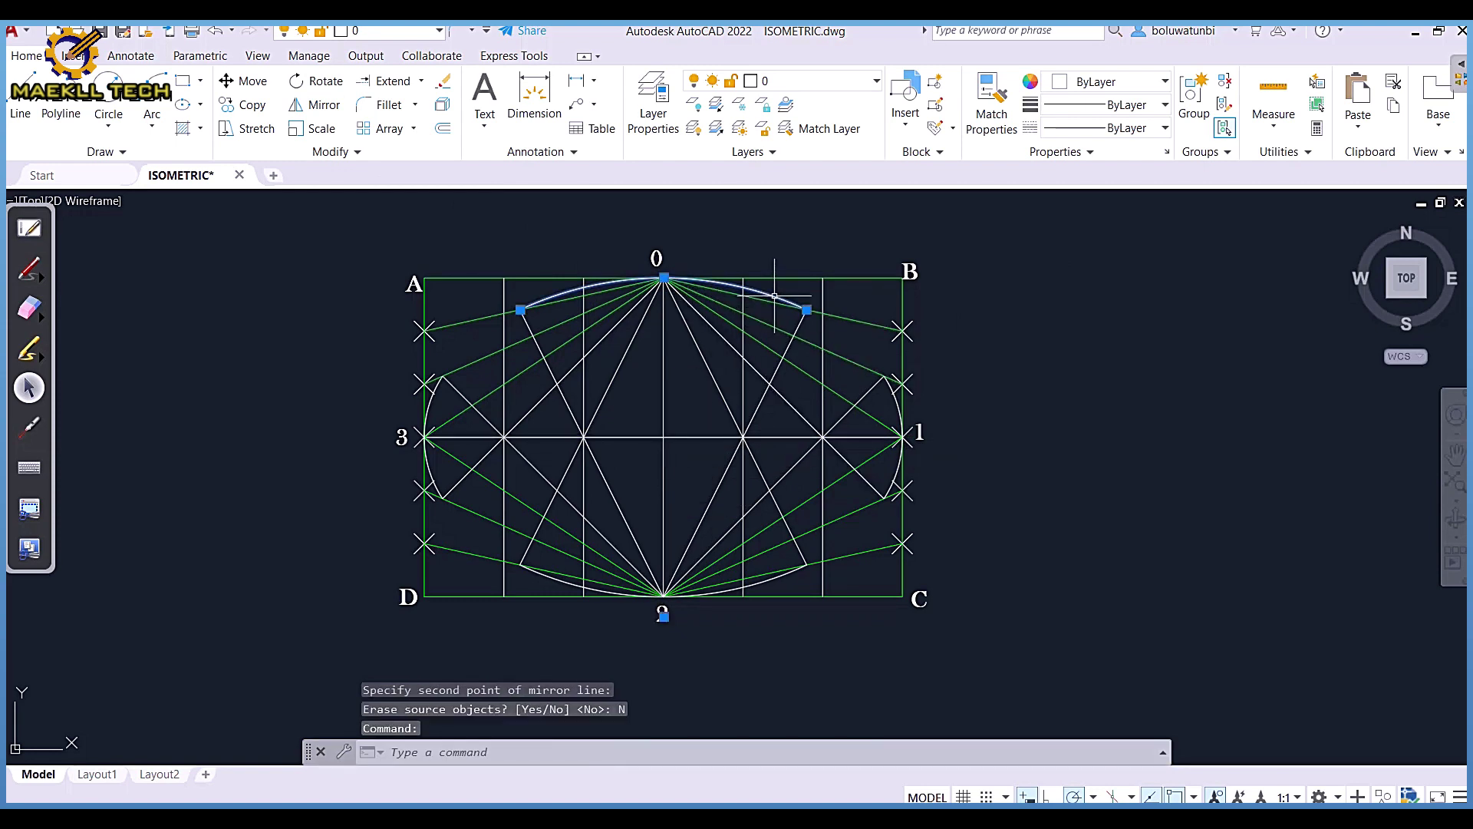
Give the top arc a 0.30 mm lineweight and mirror the upper-left arc about the horizontal centreline
click(1165, 105)
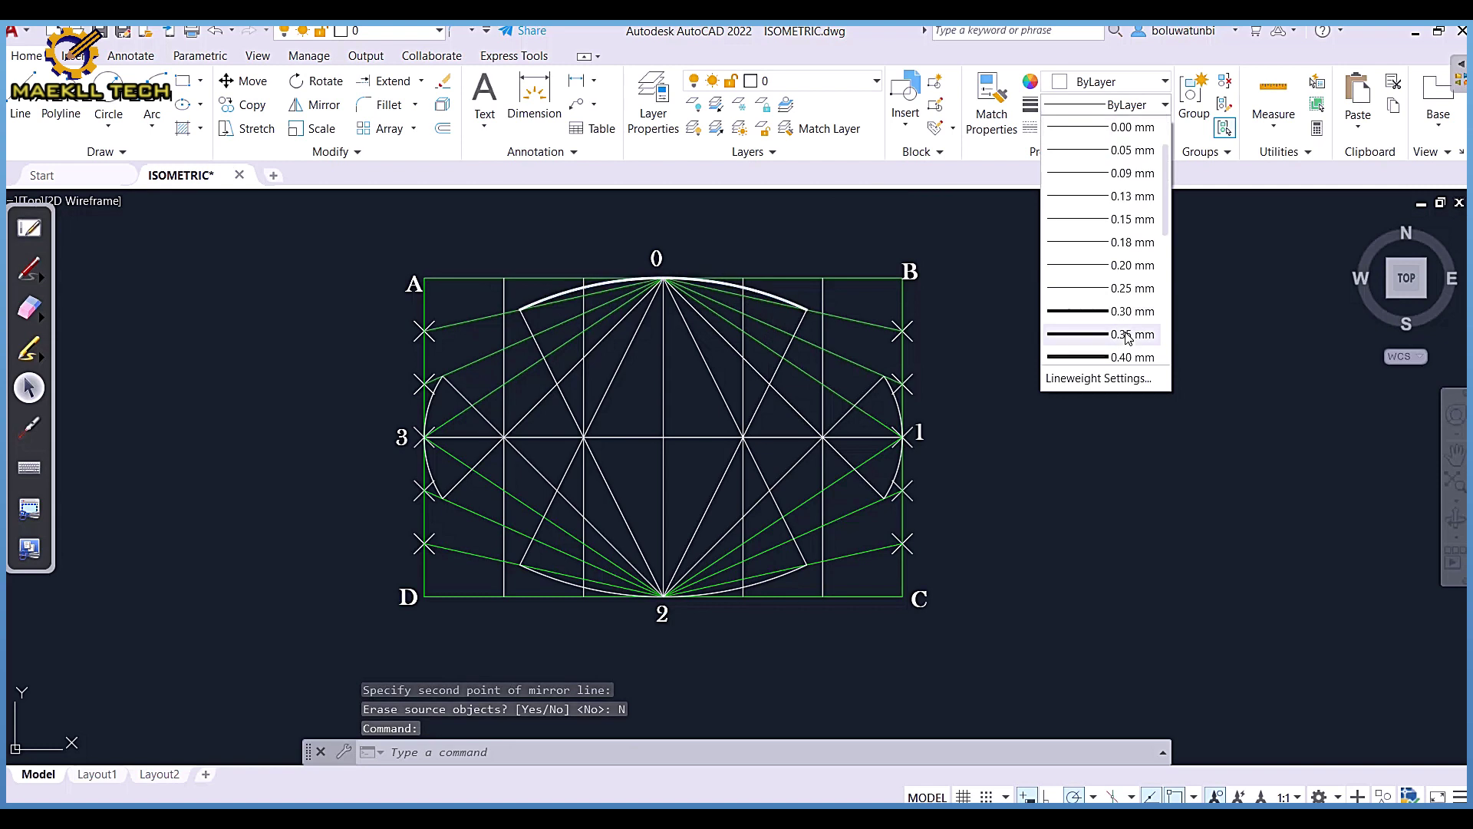
click(1128, 312)
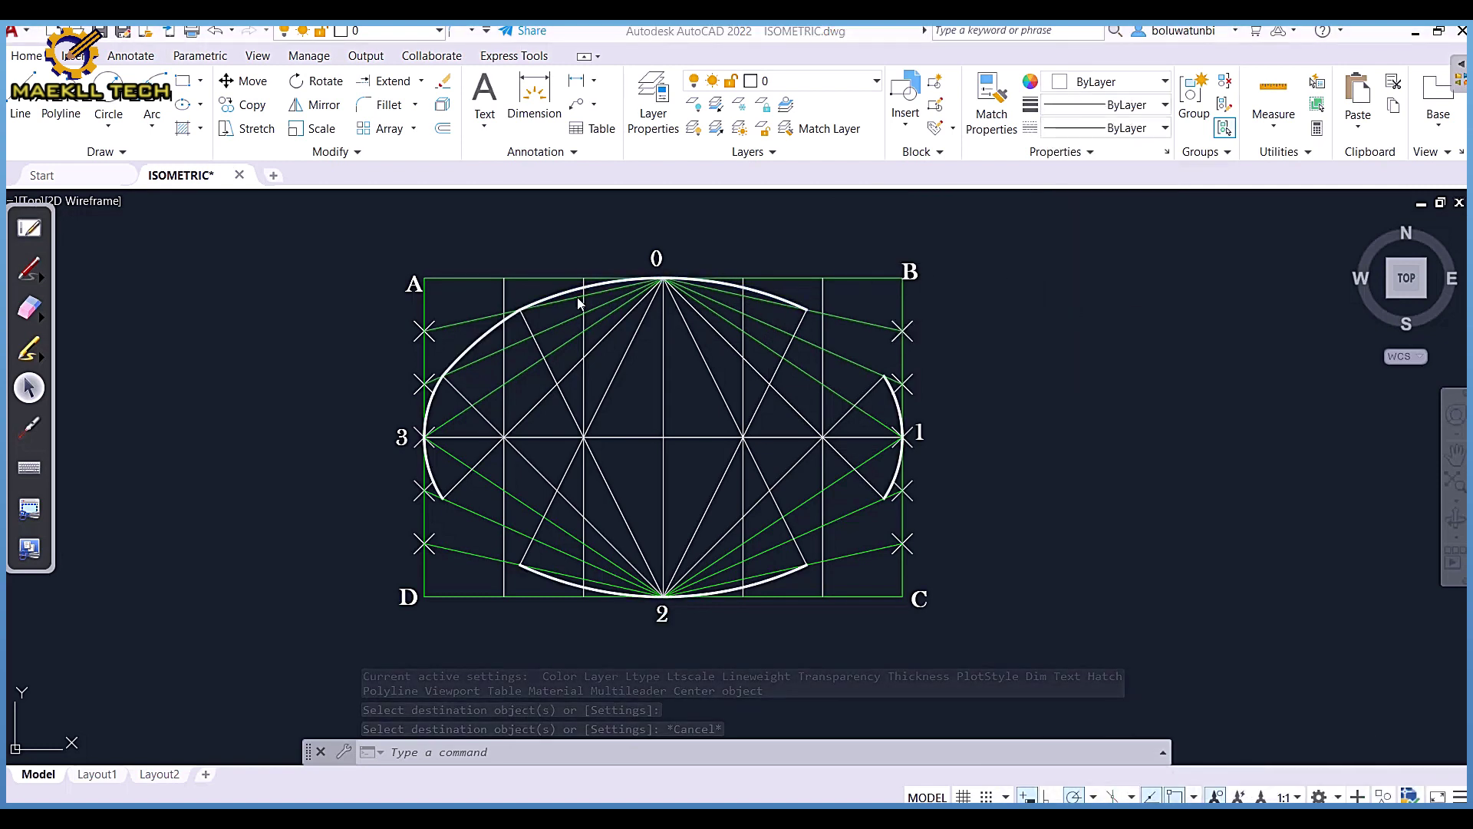
click(486, 336)
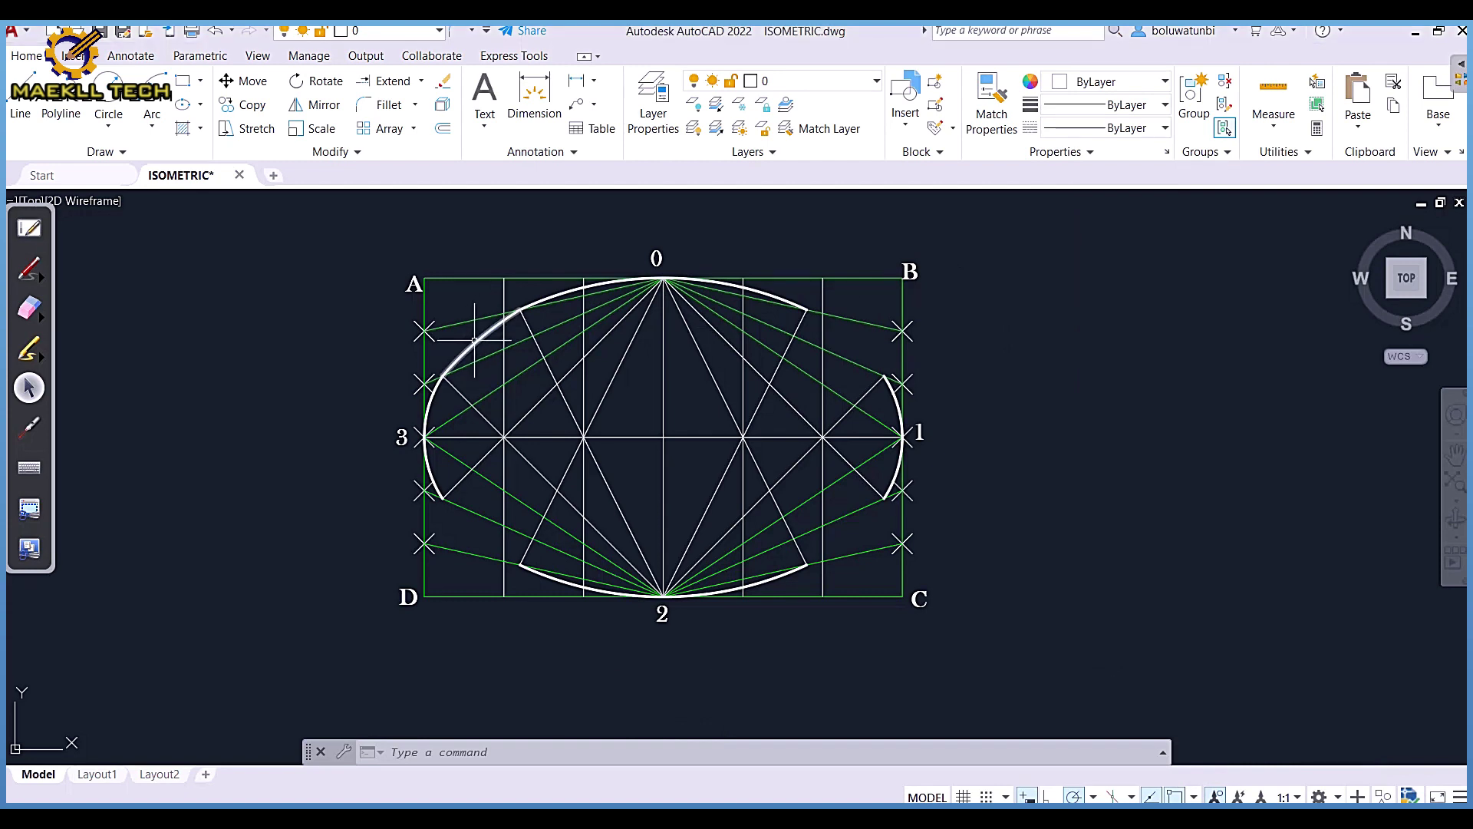
click(474, 340)
click(315, 105)
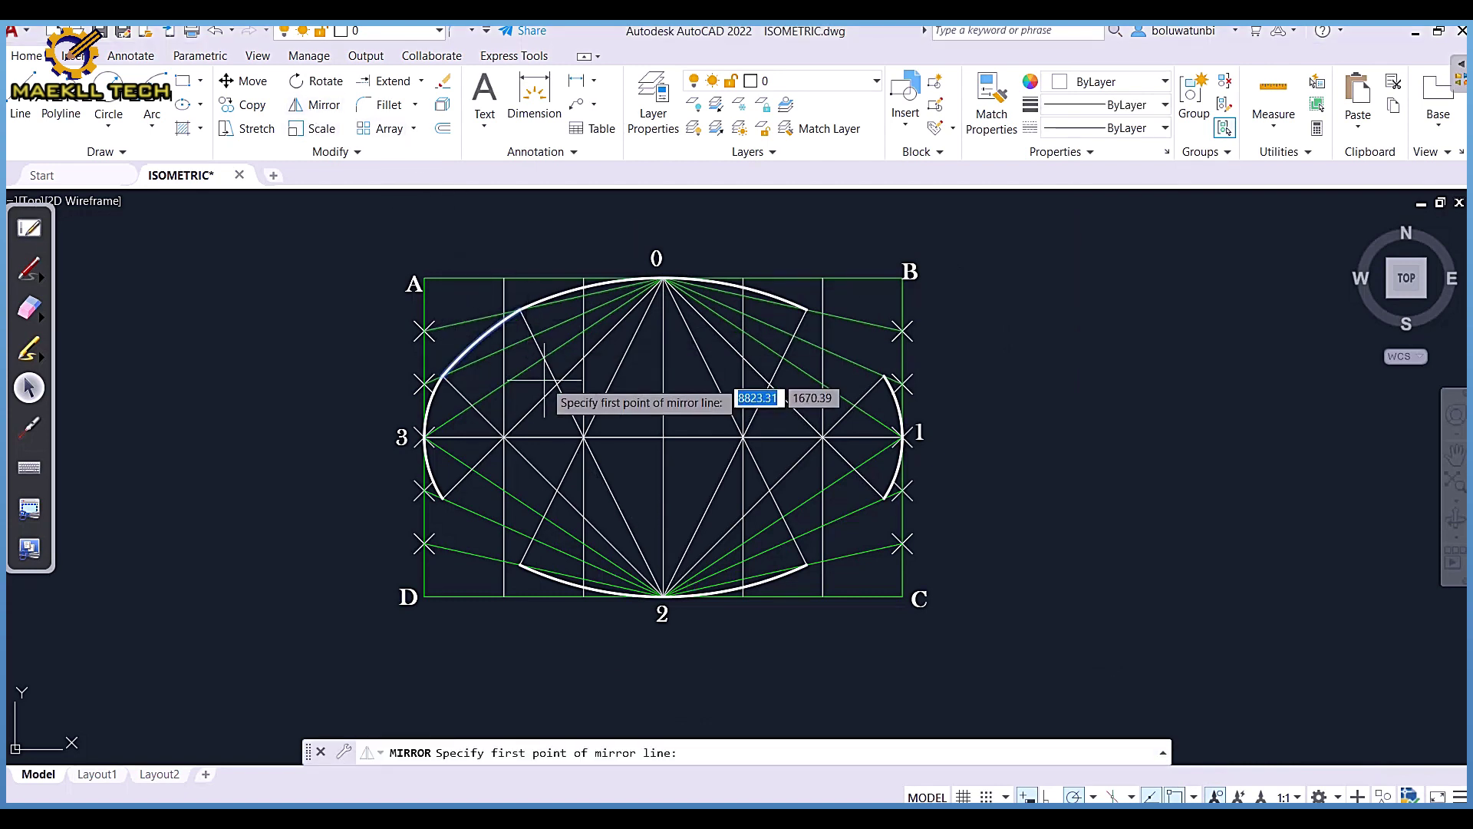
click(504, 437)
click(584, 436)
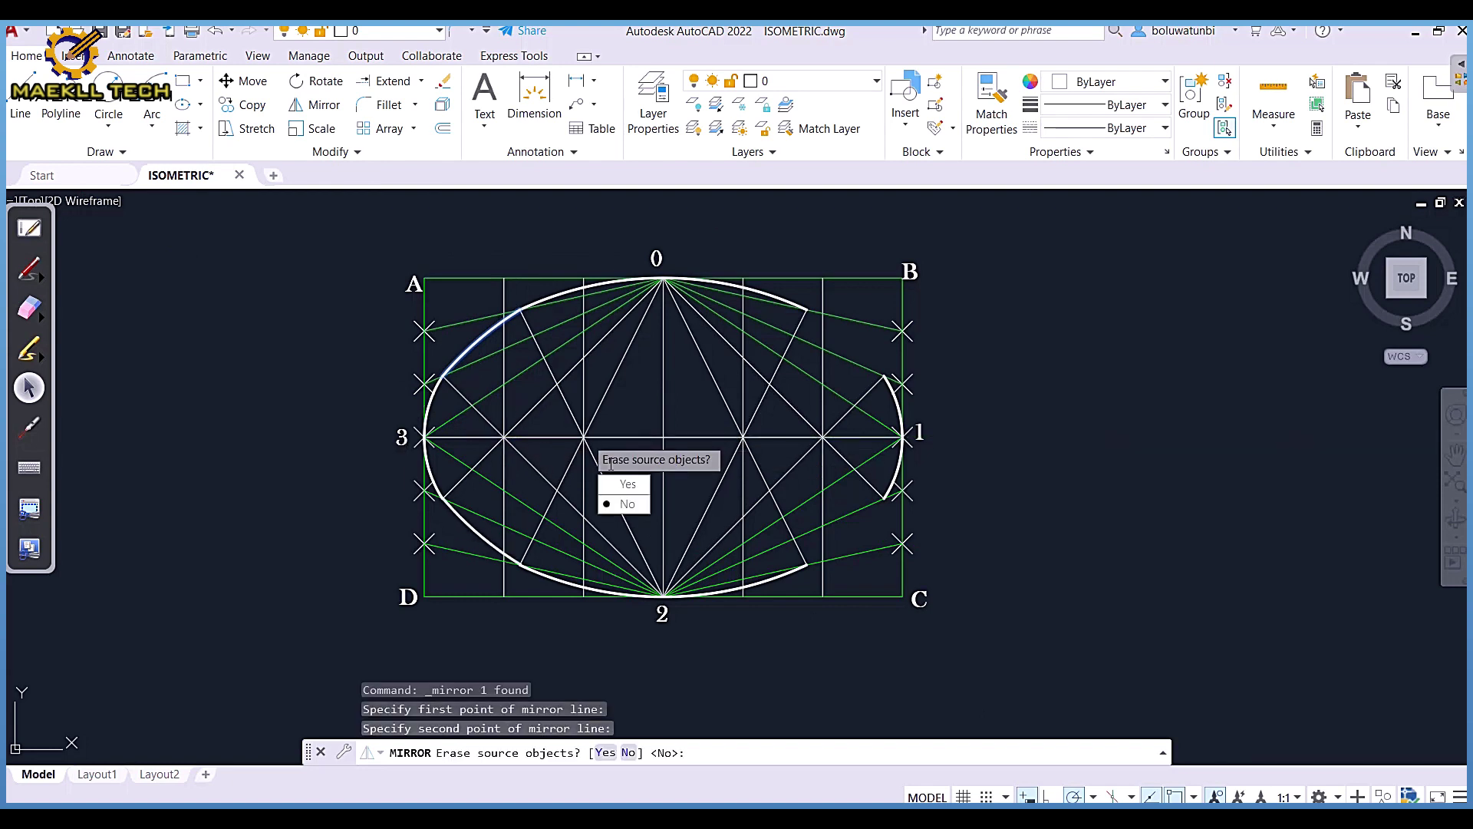
click(623, 504)
Mirror both left arcs about the vertical axis through the centre, keeping the originals
click(489, 333)
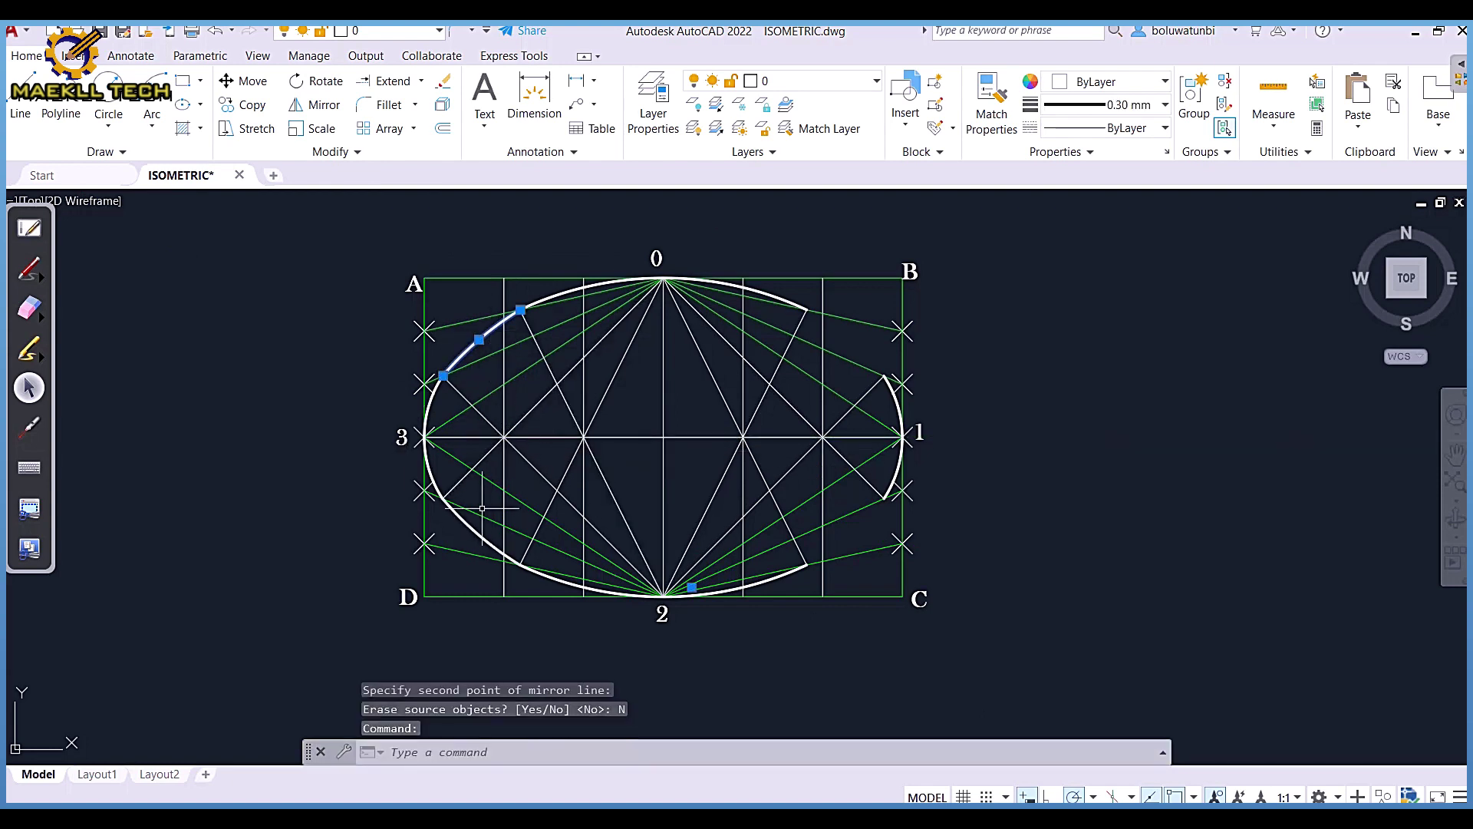
click(480, 533)
click(315, 105)
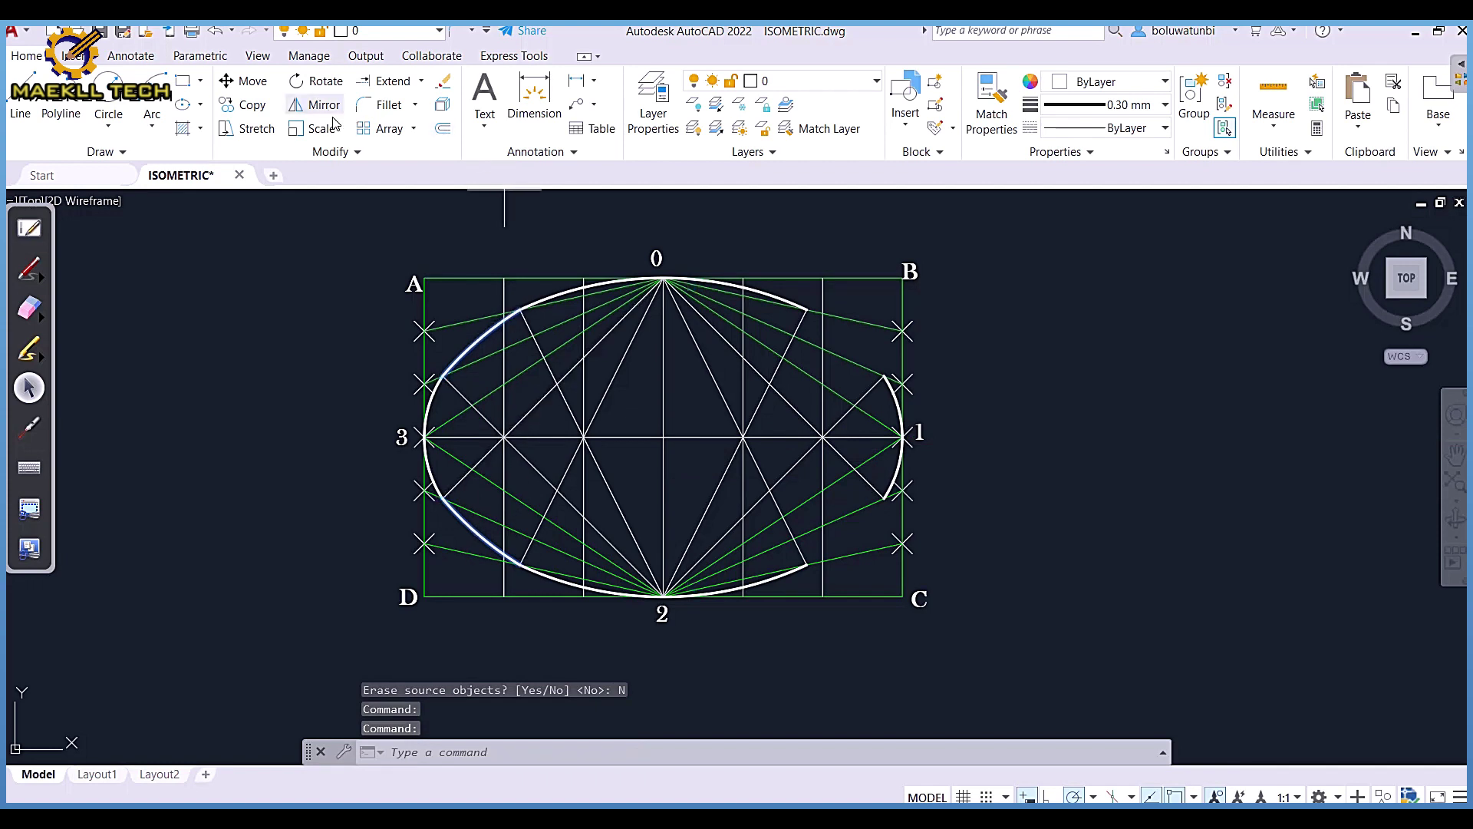
click(663, 436)
click(663, 596)
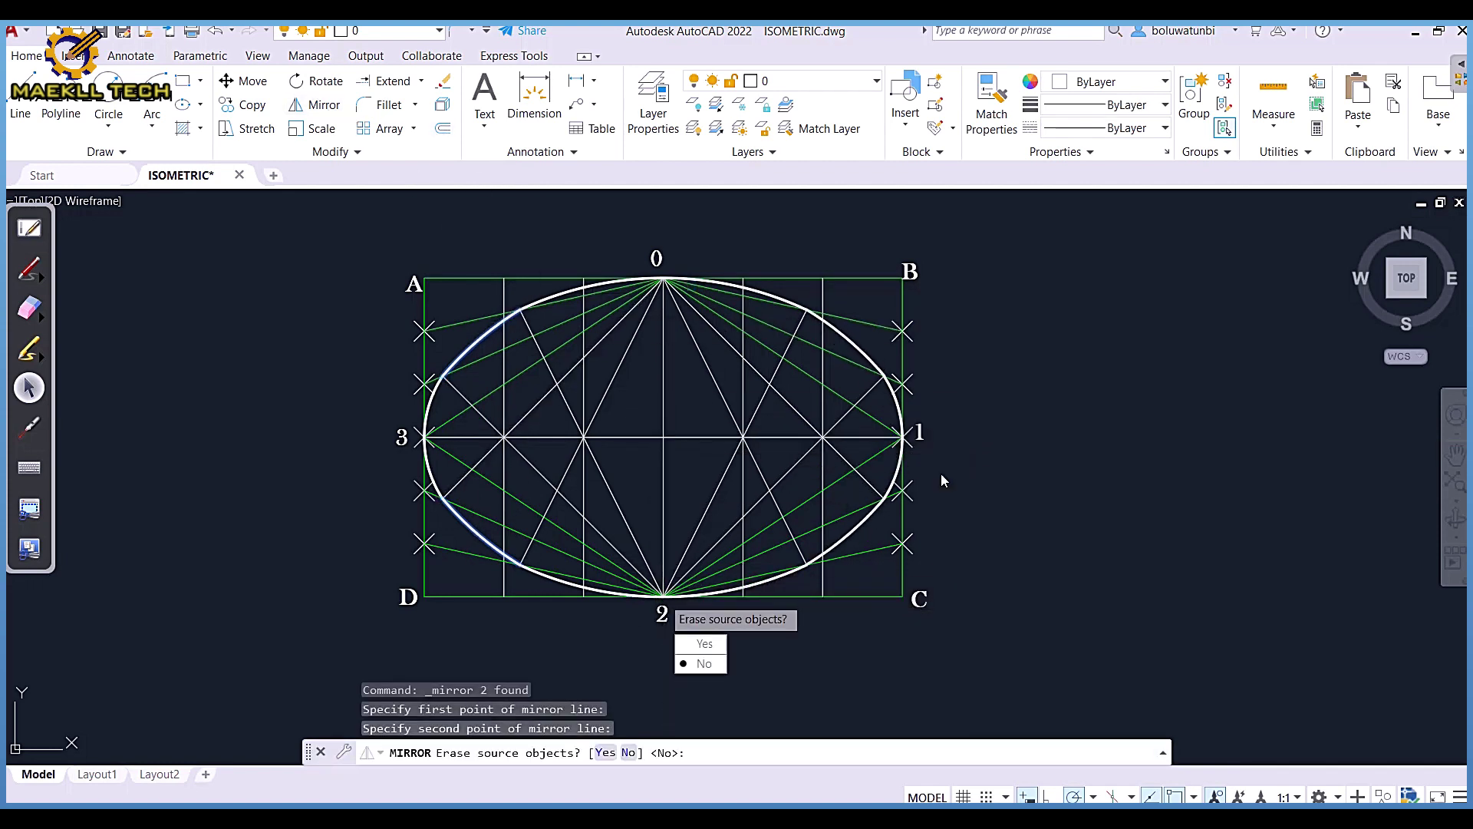
click(703, 663)
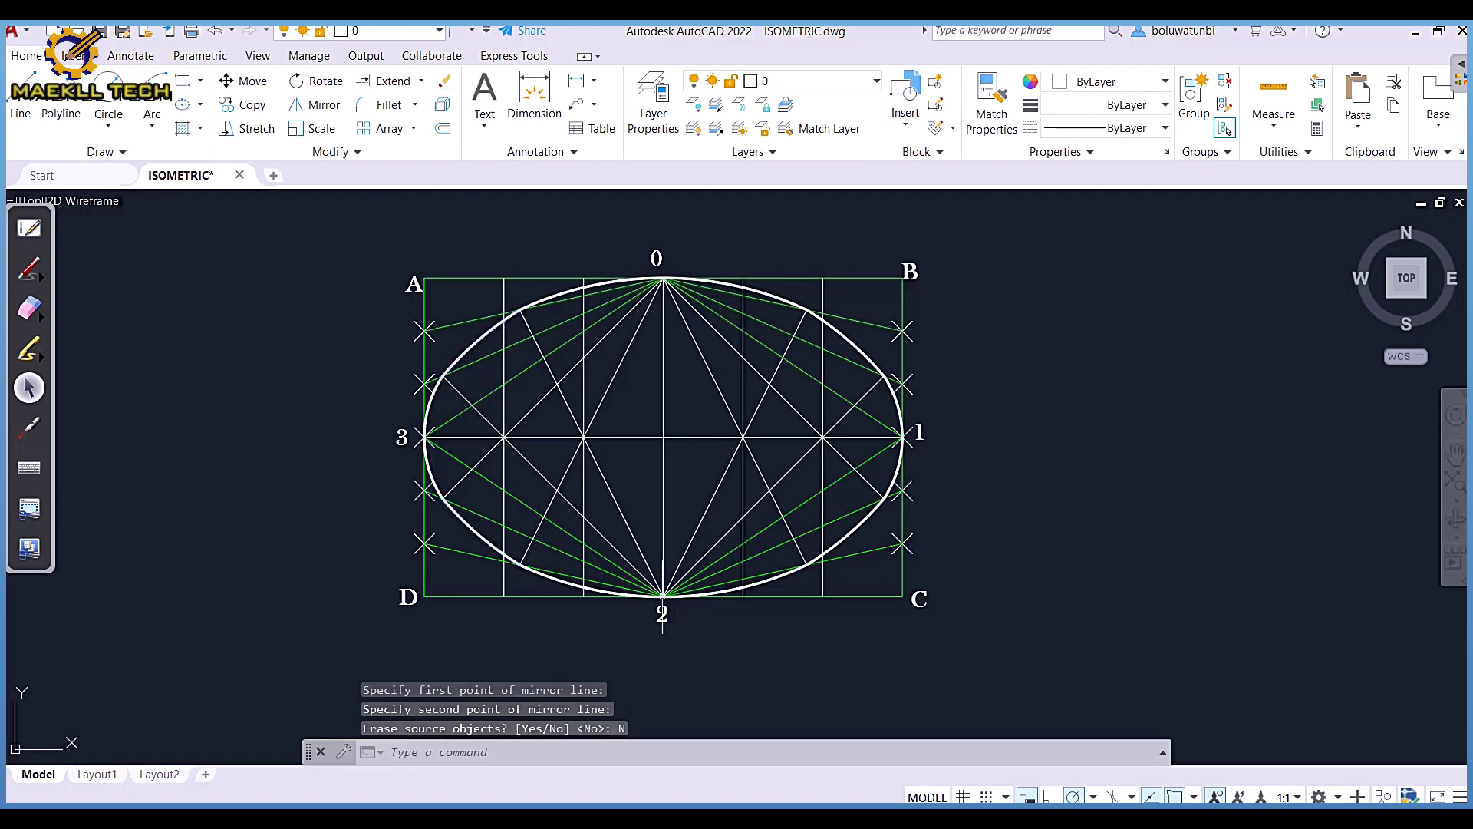
scroll(667, 496, up, 2)
mouse_move(661, 495)
middle_down()
mouse_move(666, 541)
mouse_move(657, 502)
middle_up()
scroll(666, 540, down, 2)
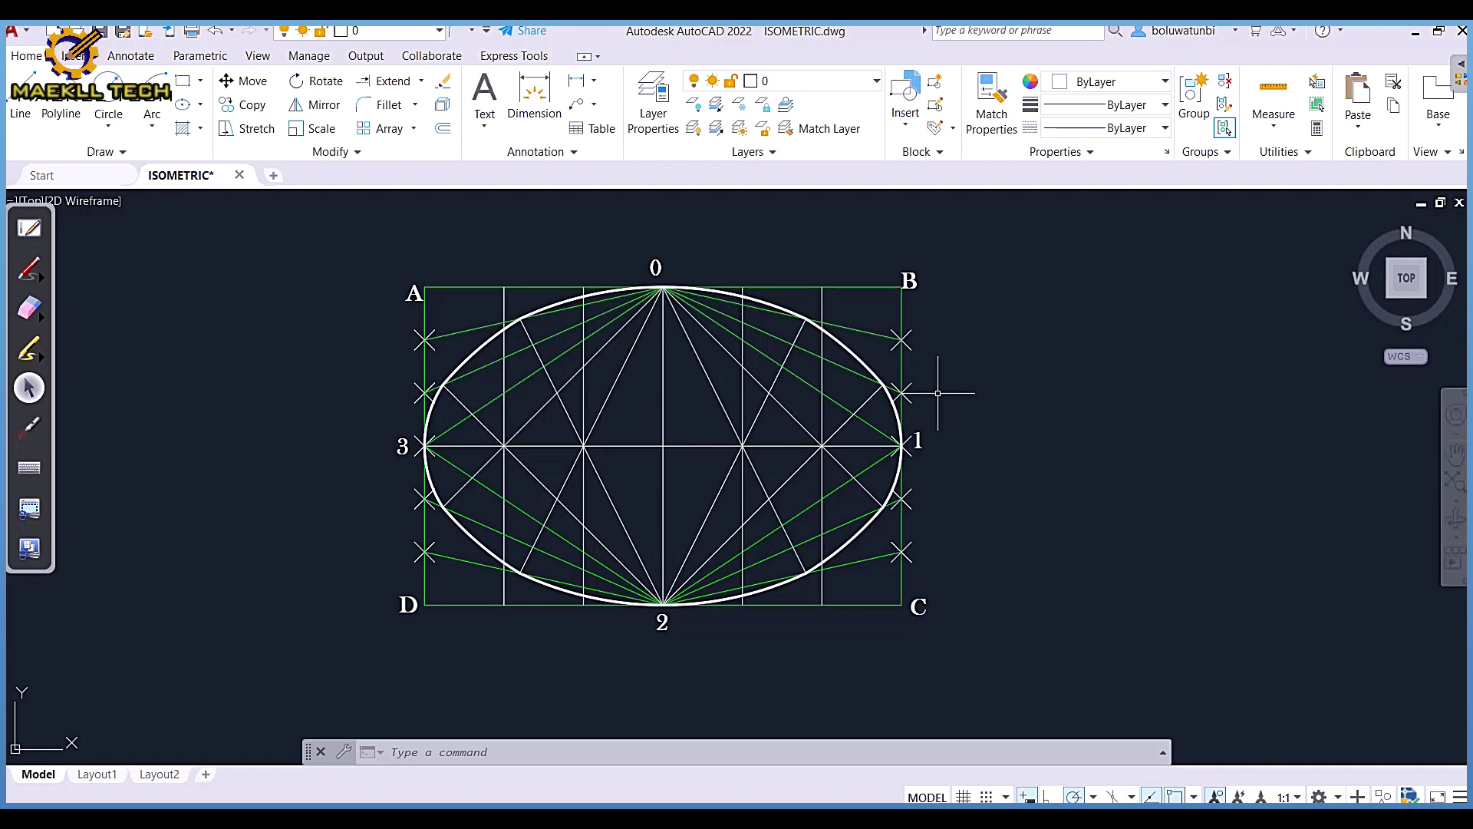
Recolour the eight construction lines from points 0 and 2 to red (237,31,36)
click(624, 525)
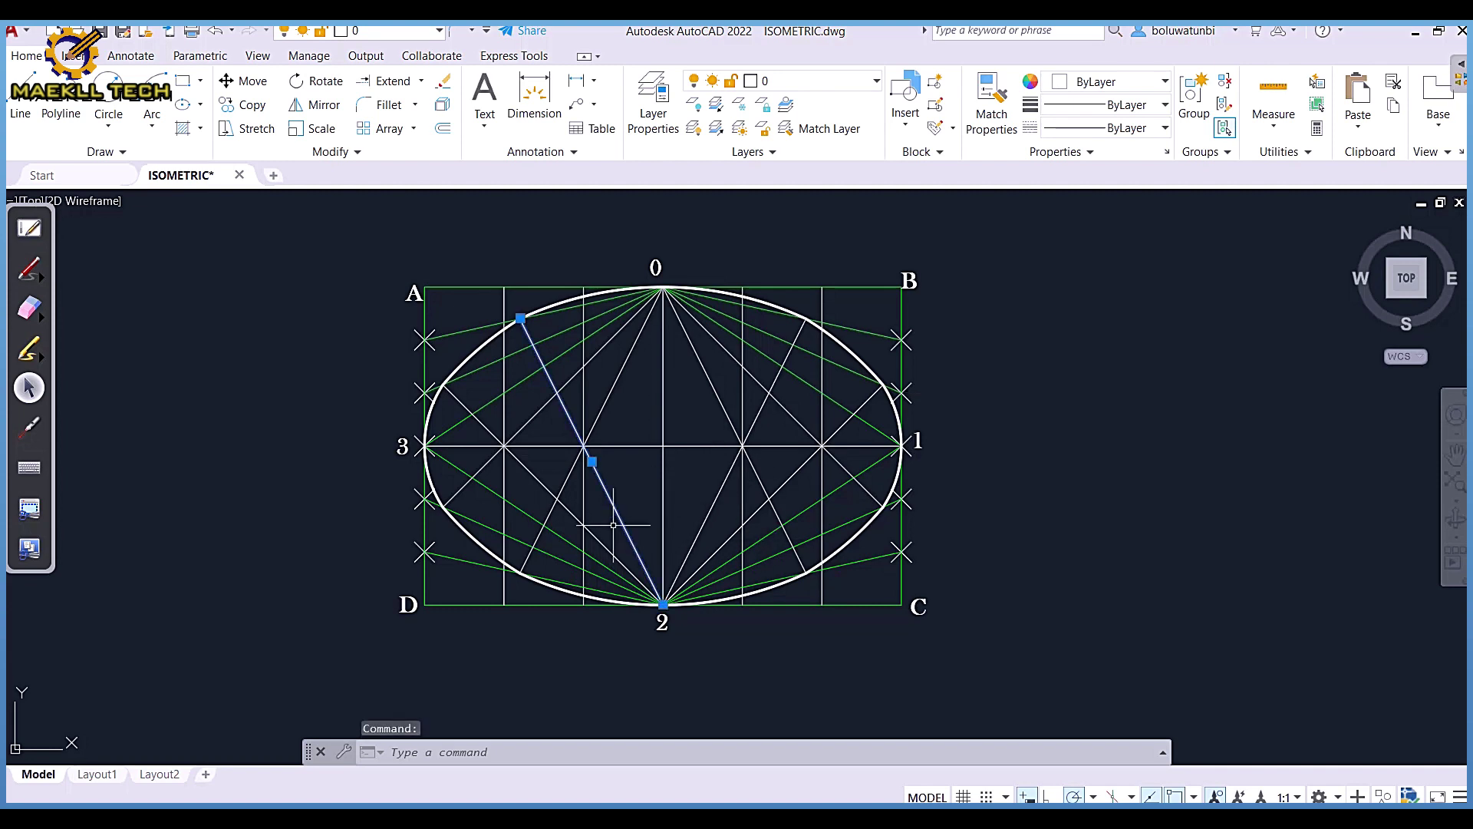
click(595, 536)
click(610, 393)
click(599, 351)
click(712, 385)
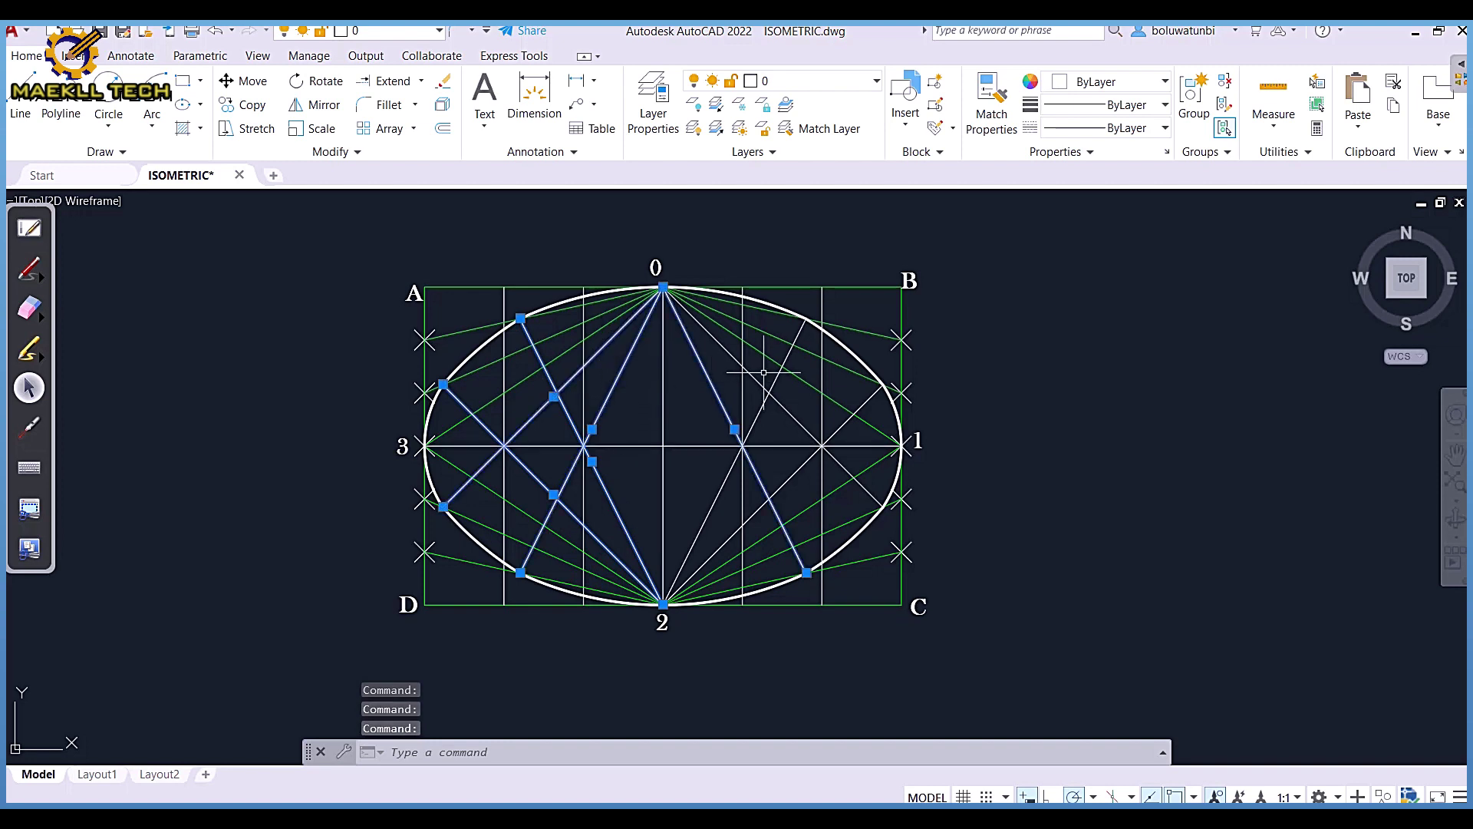
click(769, 393)
click(780, 376)
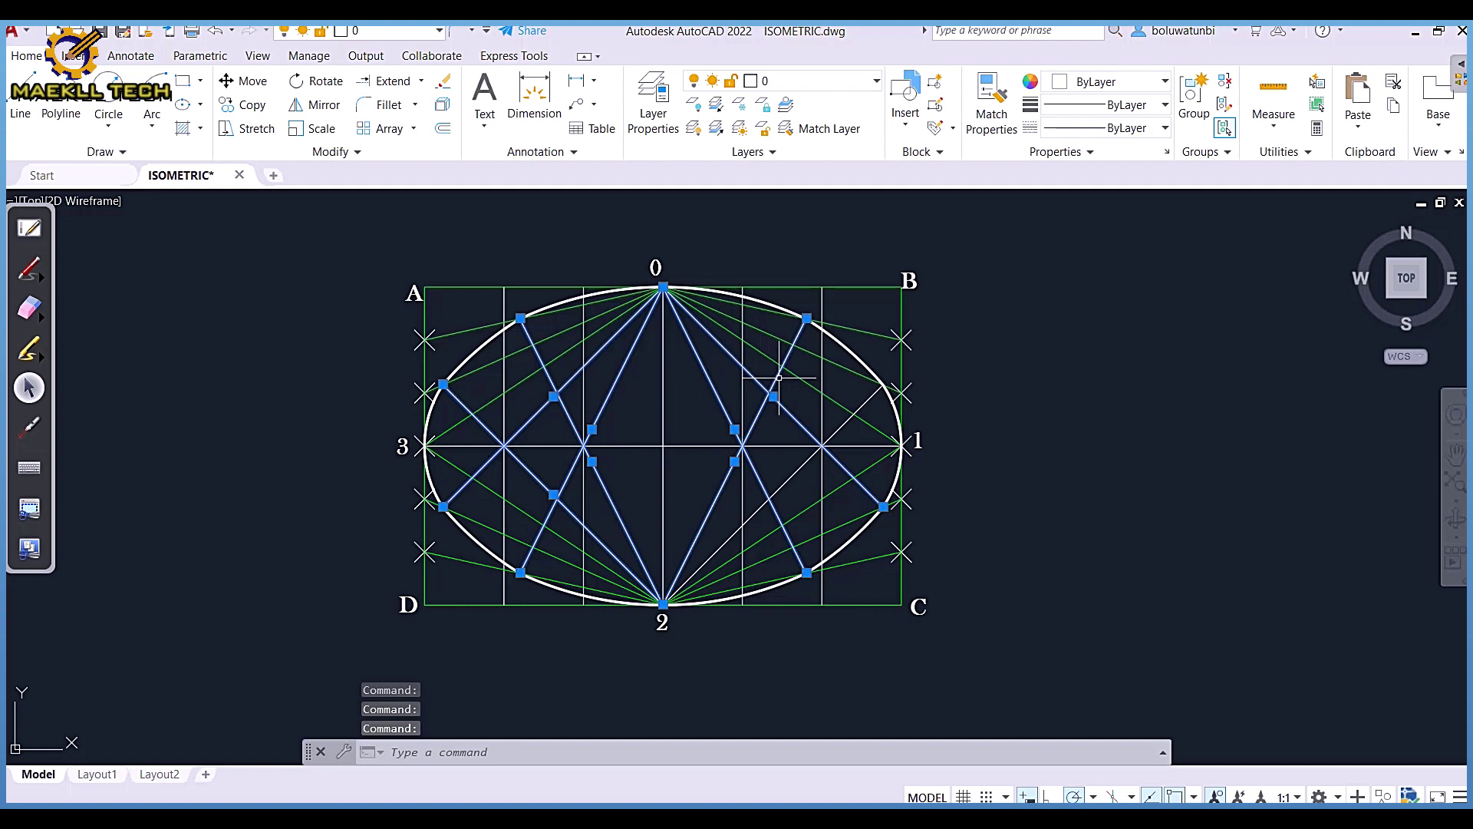
click(834, 432)
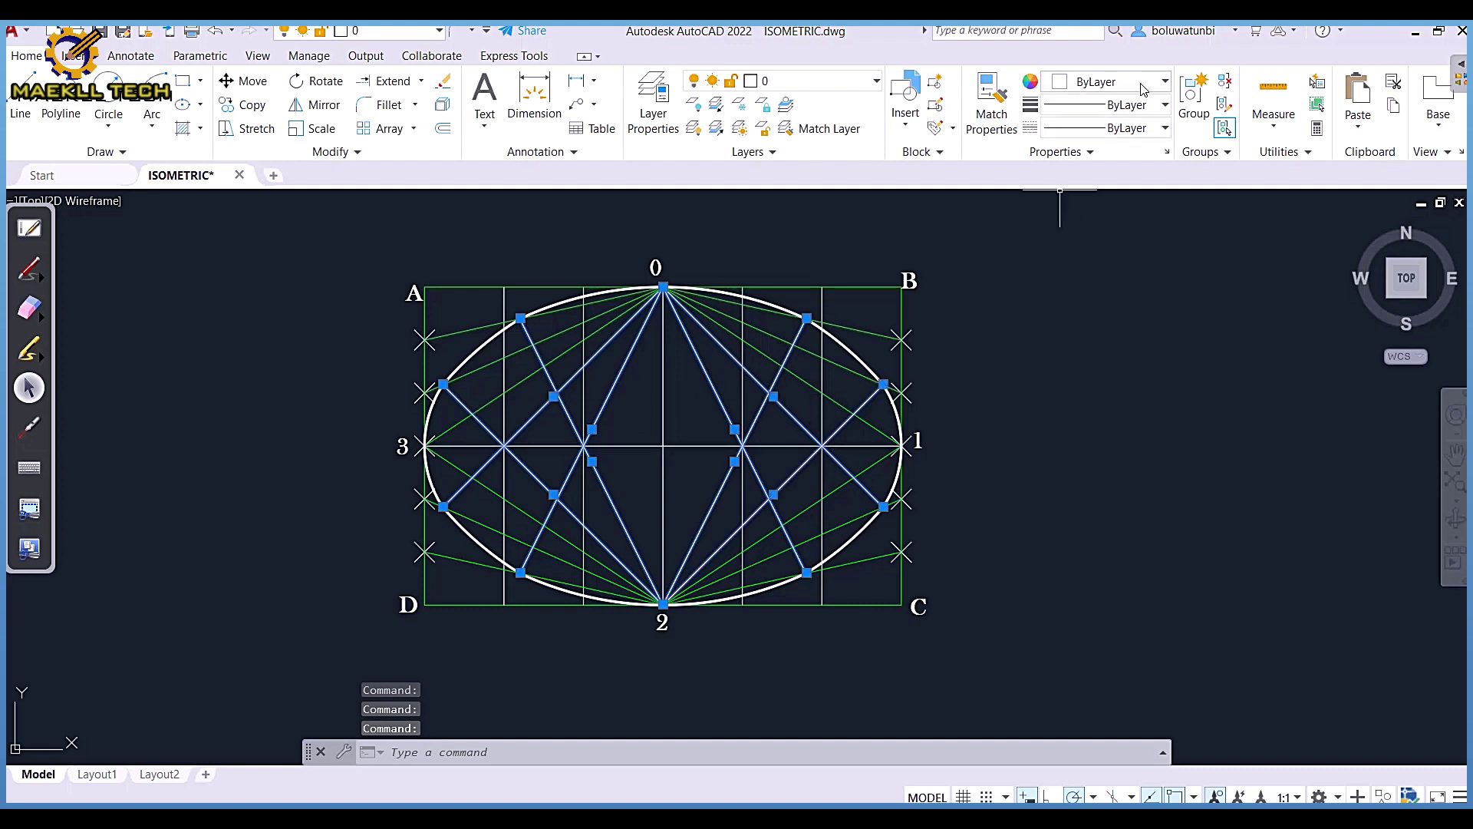
click(1167, 84)
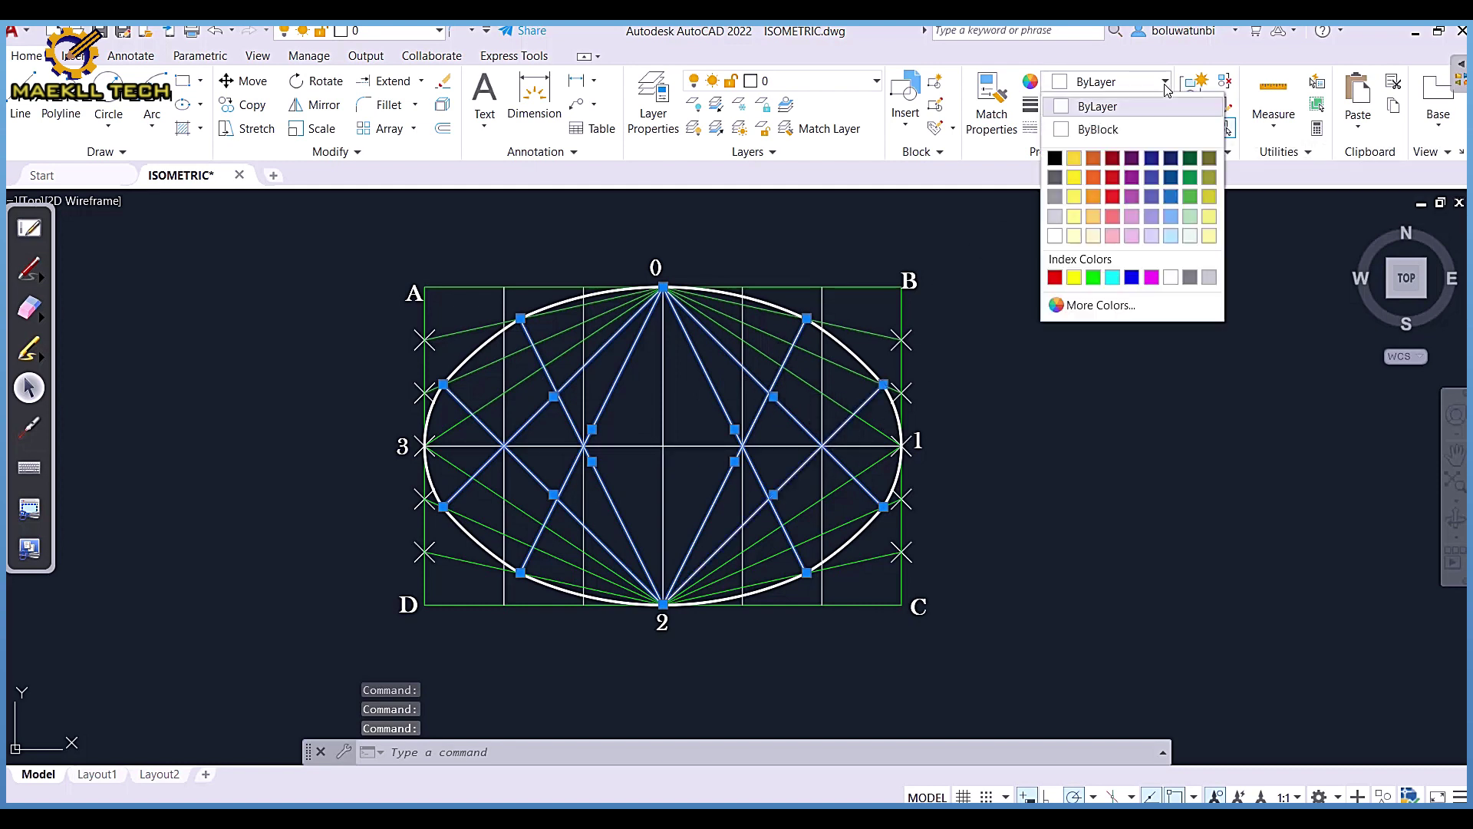
click(1112, 198)
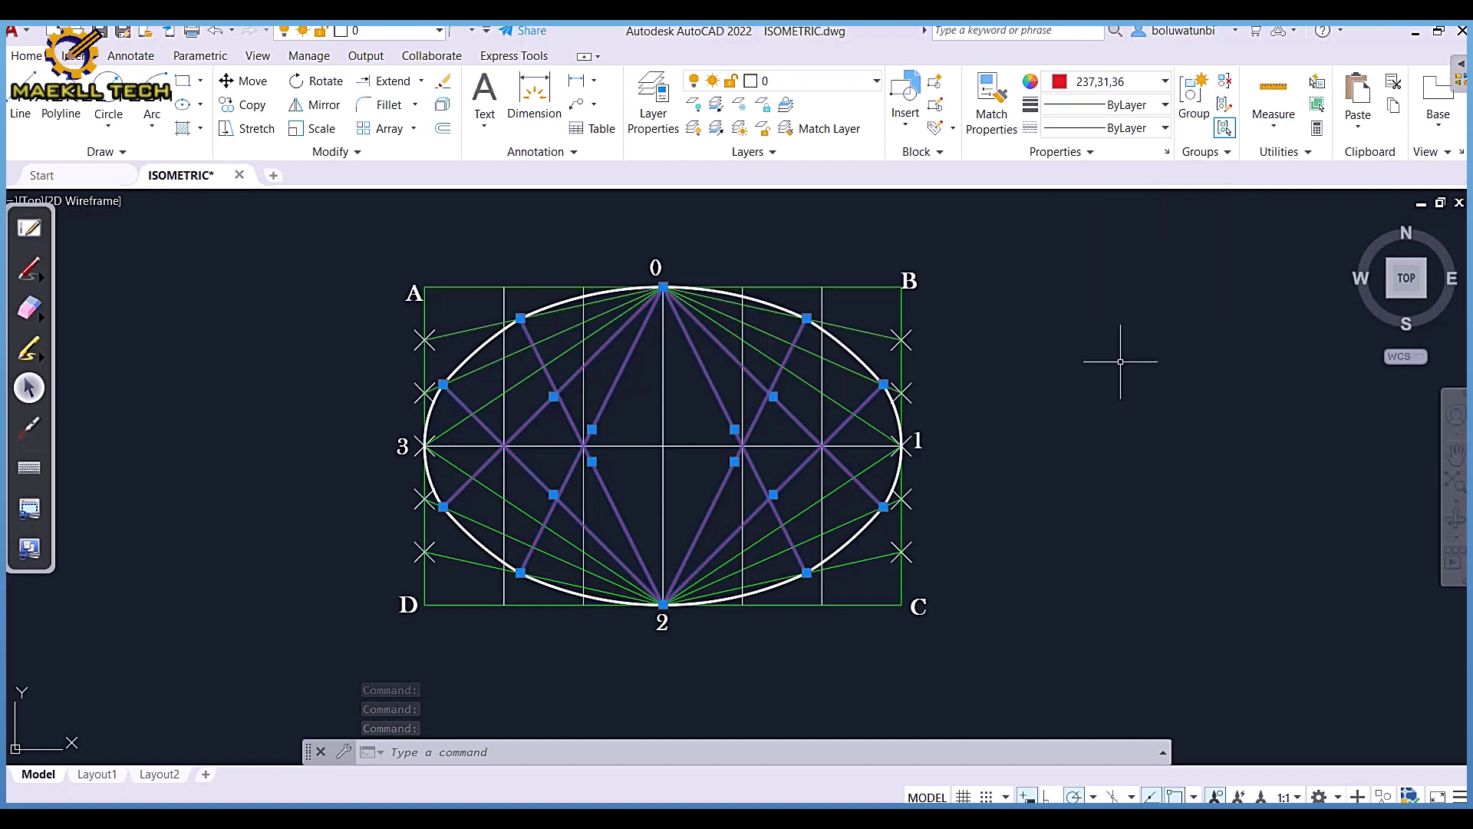
key(Escape)
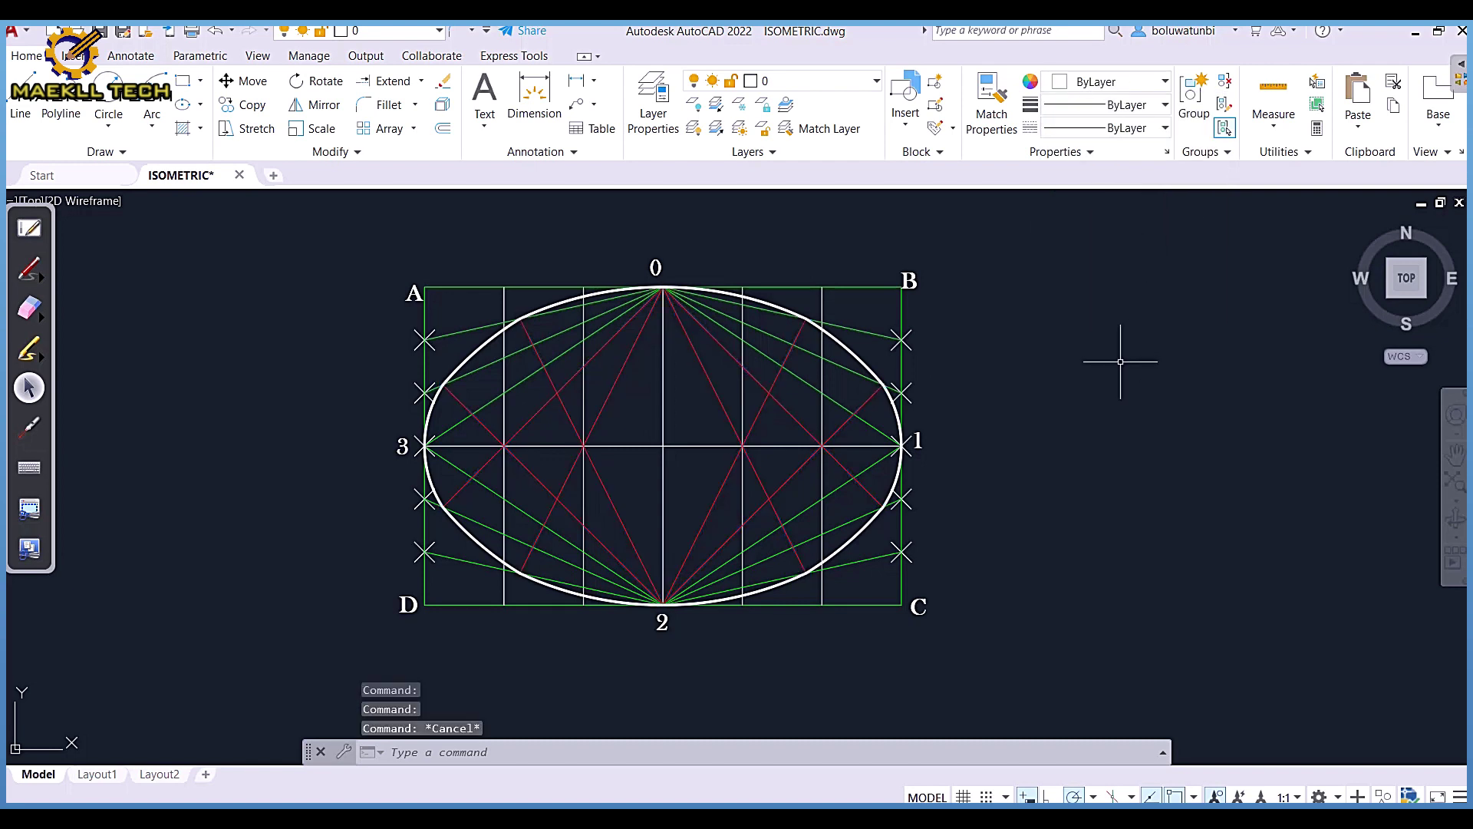